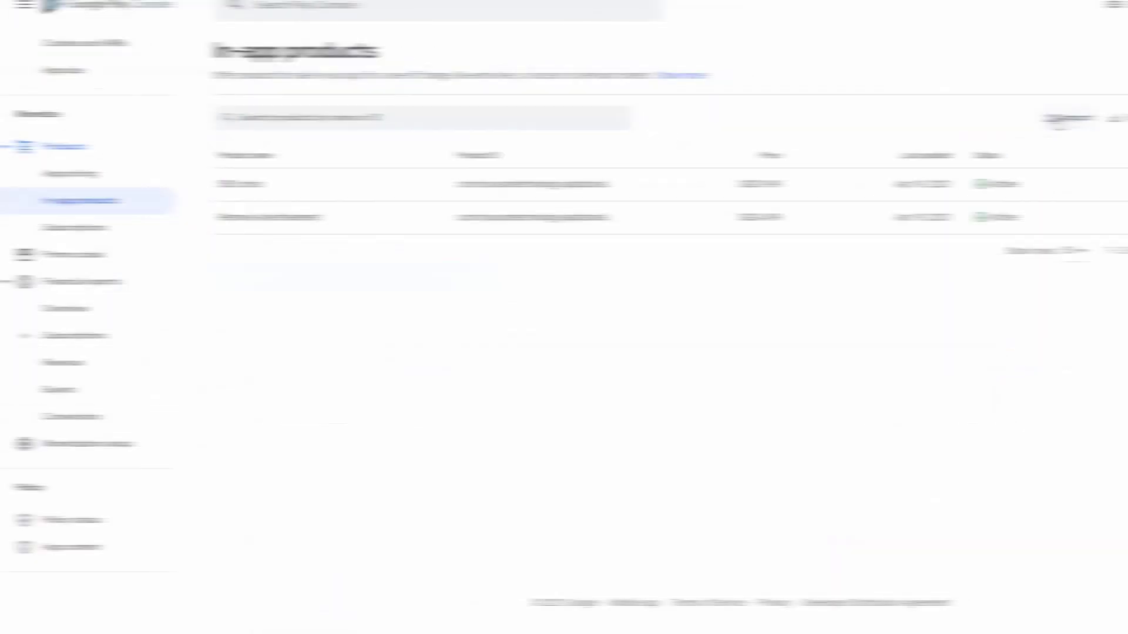
Choose a CSV file to upload in the in-app products import of Google Play Console
left_click(1061, 117)
left_click(649, 369)
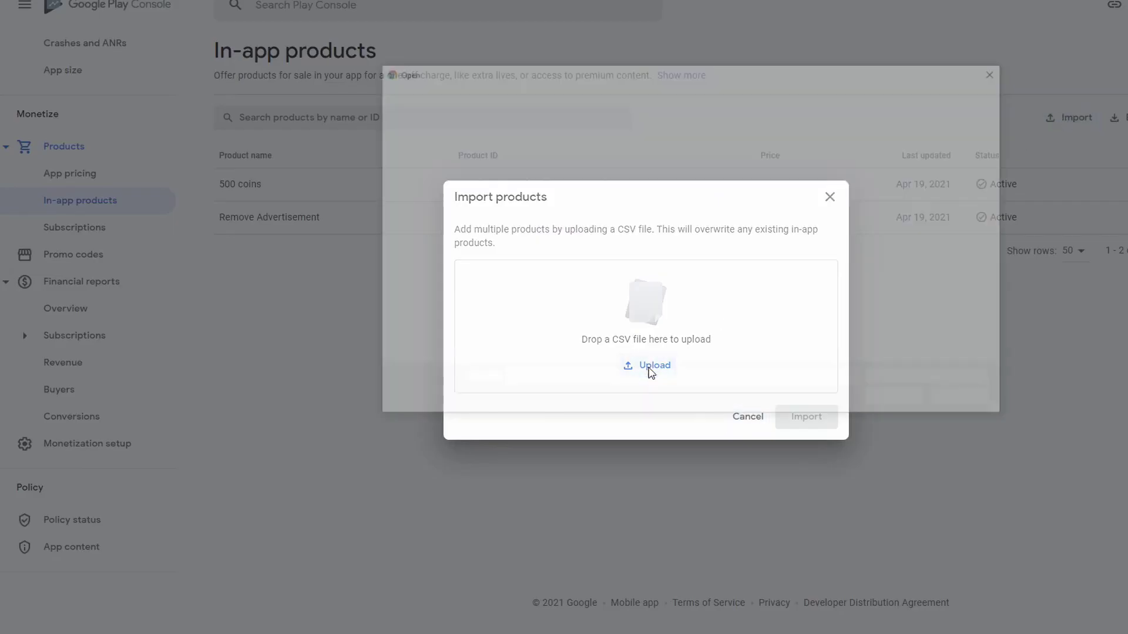
left_click(596, 174)
left_click(893, 403)
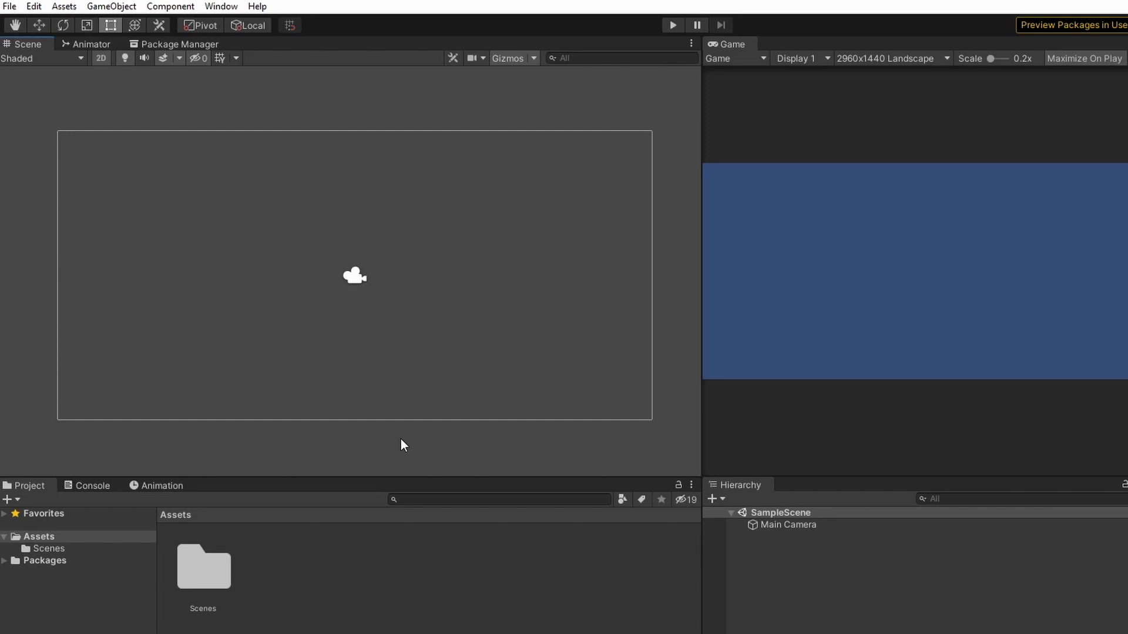
Switch to the Unity editor and open the project's build settings
left_click(10, 6)
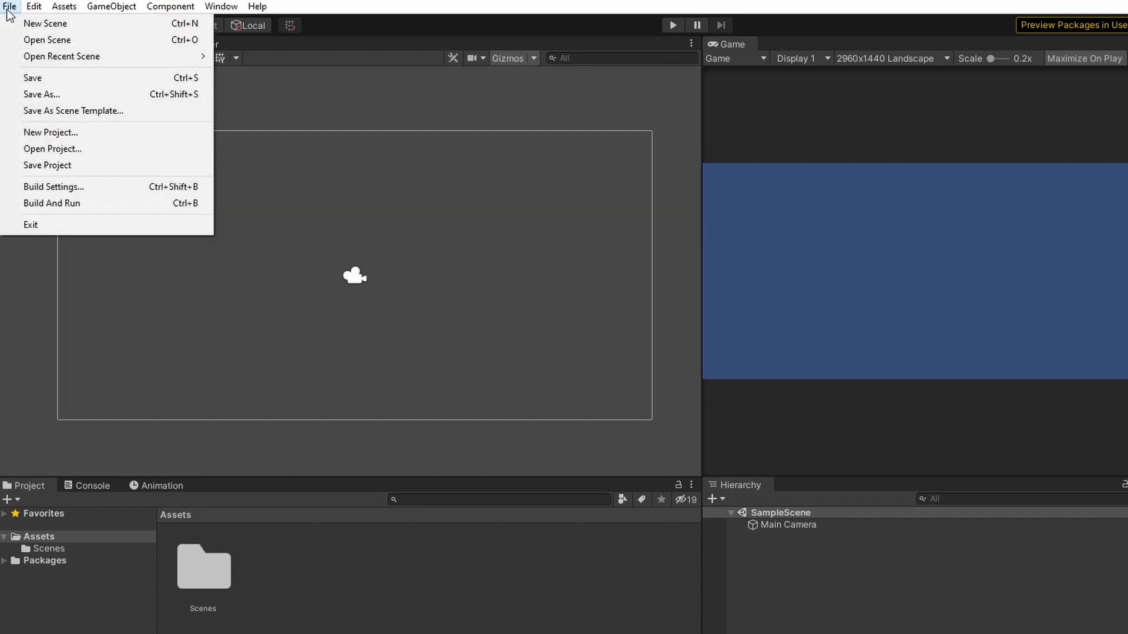
left_click(41, 188)
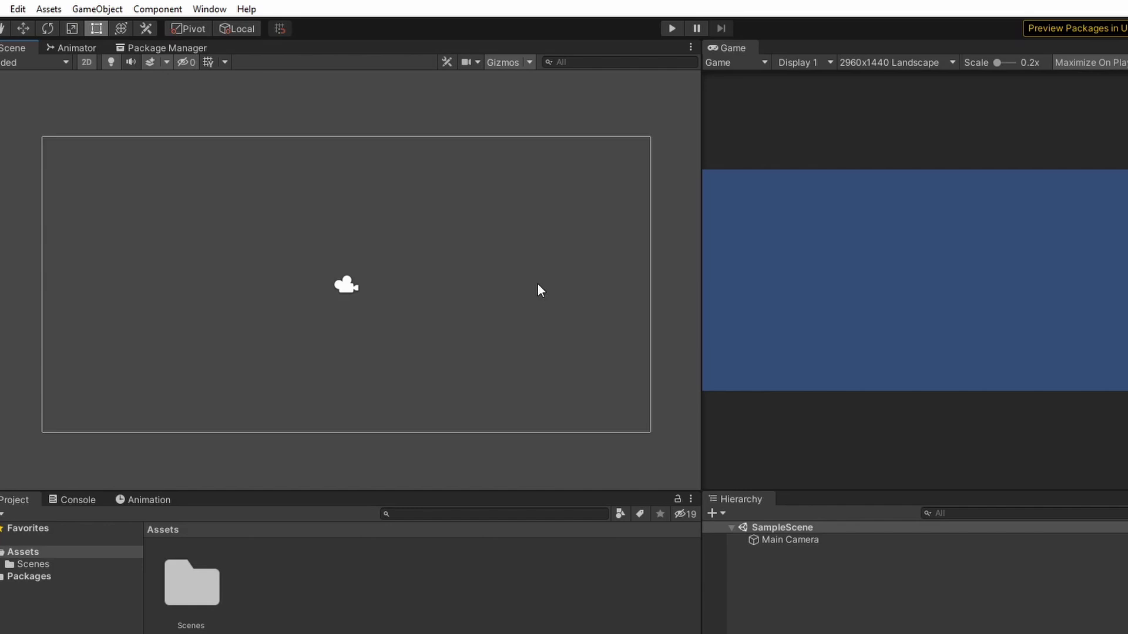
Show the Services window and open the In-App Purchasing service settings
left_click(219, 11)
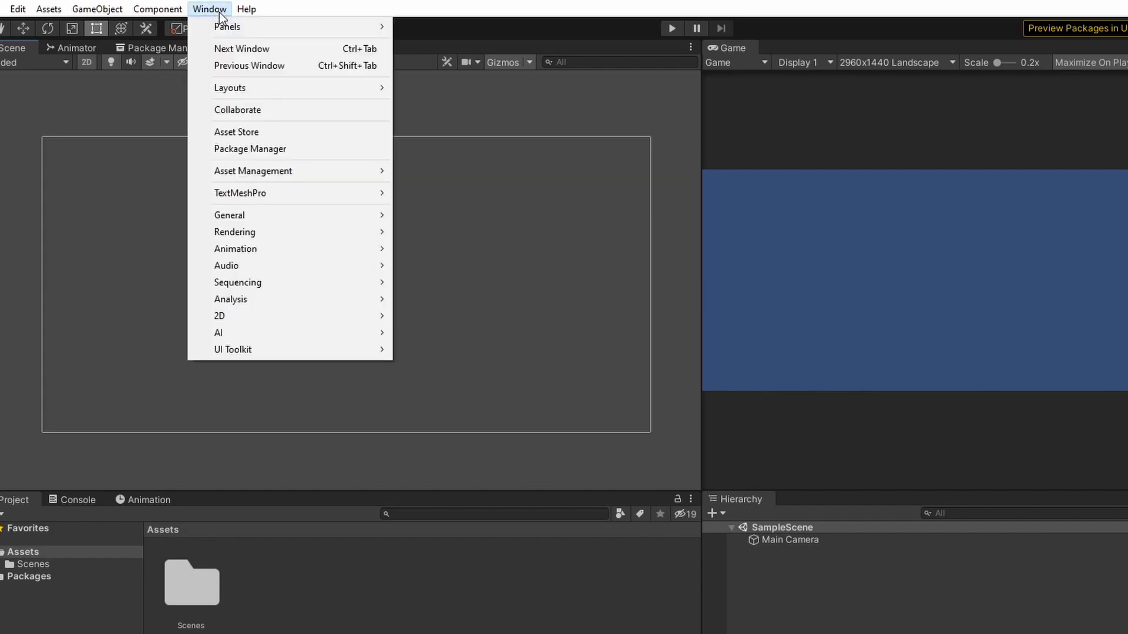
mouse_move(301, 215)
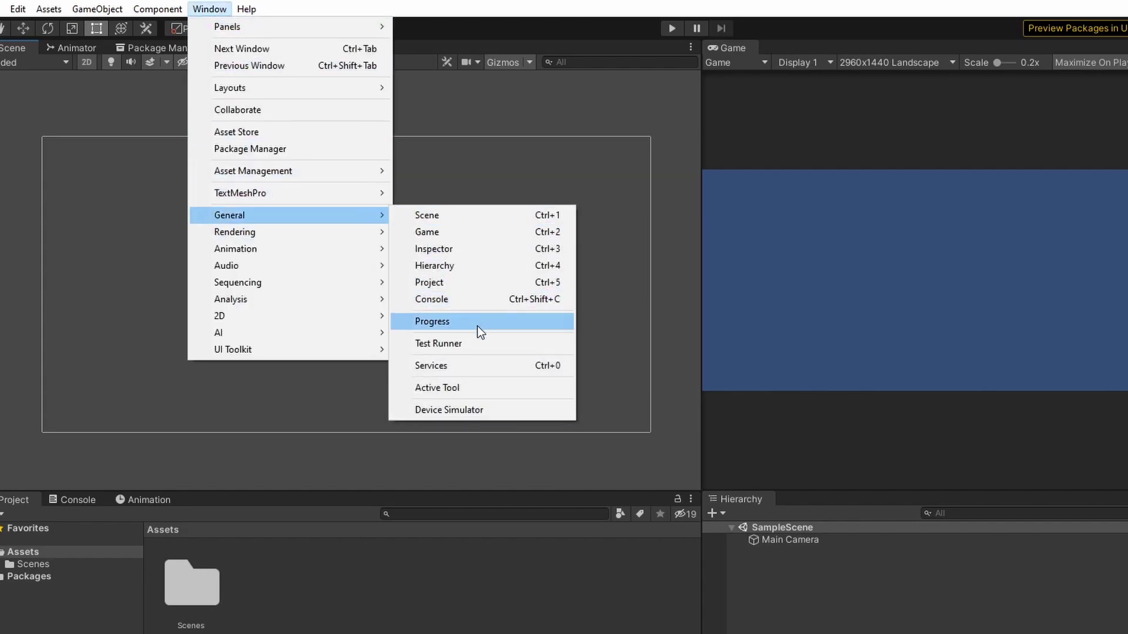
left_click(492, 366)
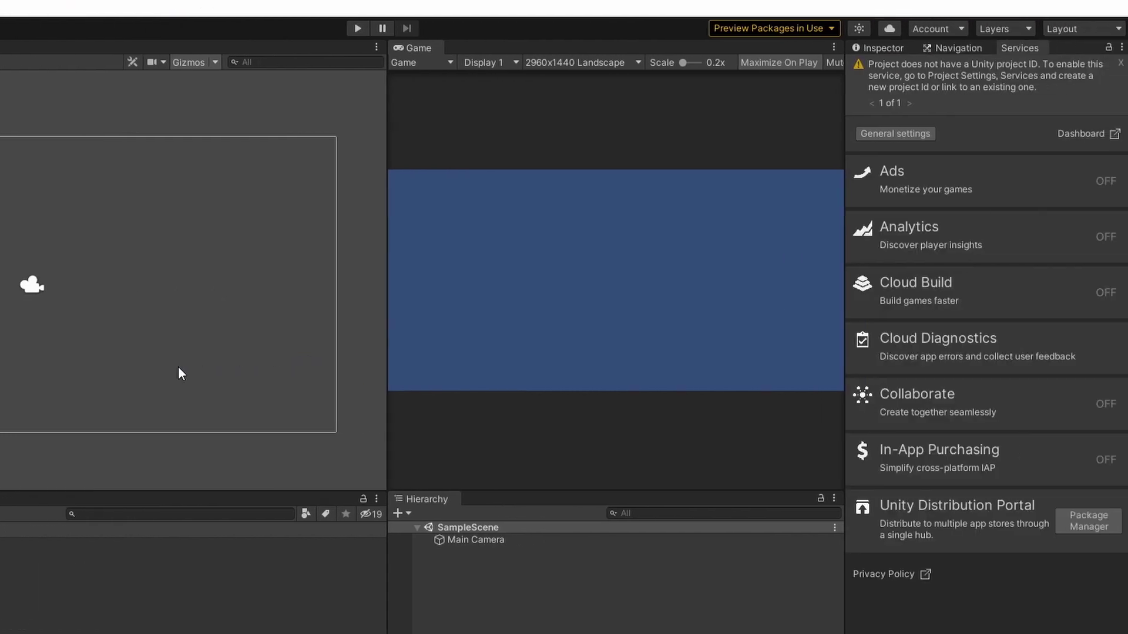
left_click(1064, 467)
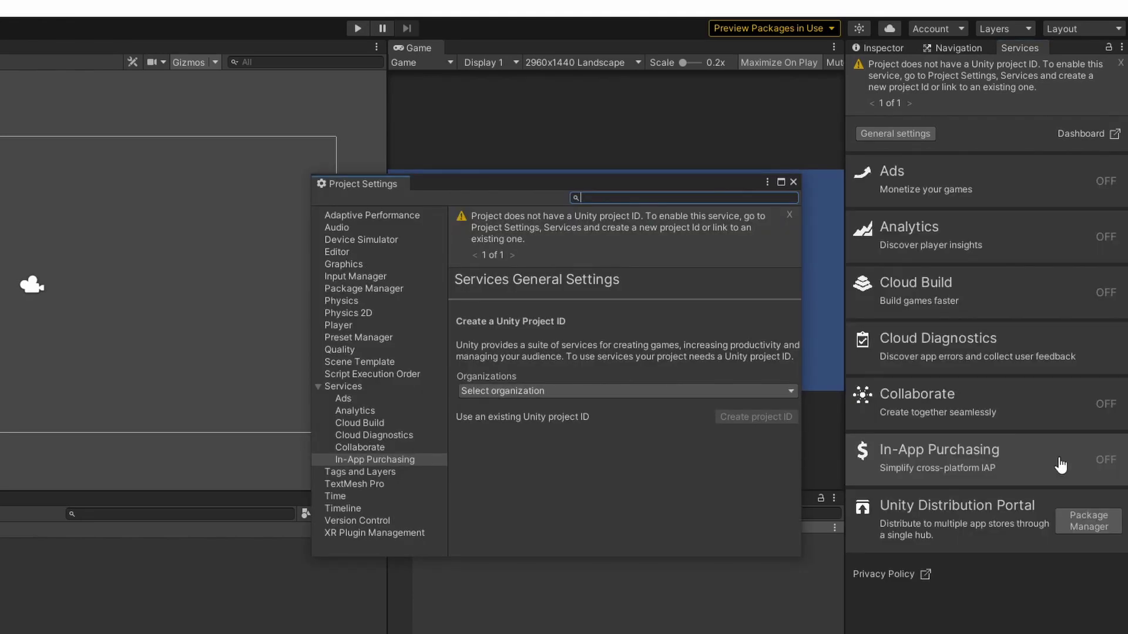
Create a Unity project ID under the Hooson Tutorial organization
left_click(717, 390)
left_click(577, 444)
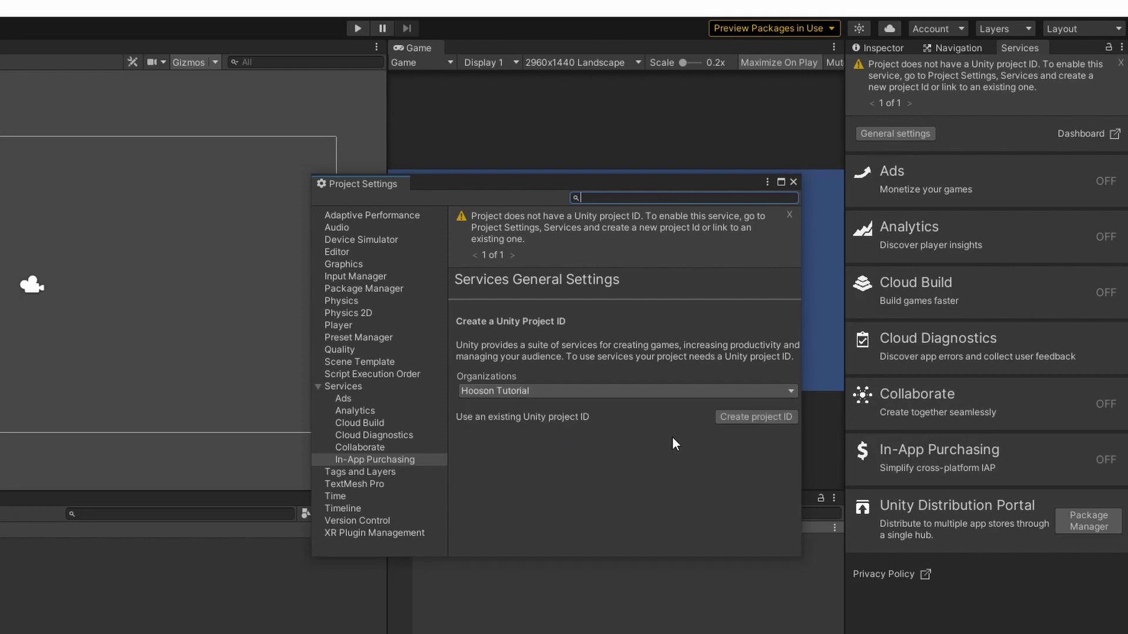
left_click(752, 417)
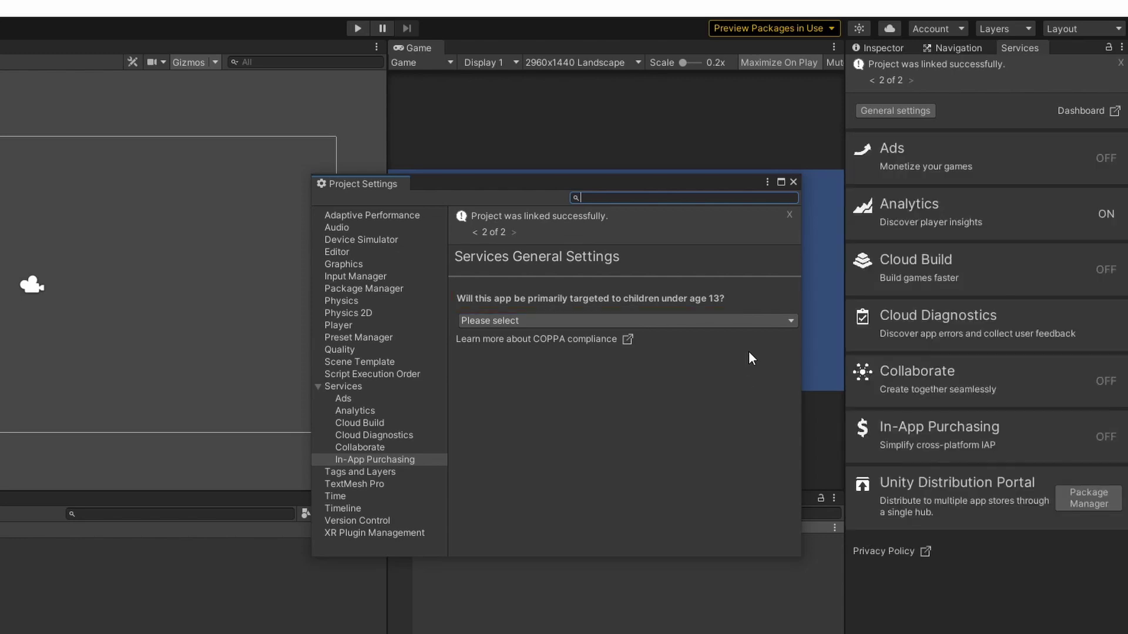
Answer No to the app being primarily targeted to children under age 13 and save the choice
left_click(756, 328)
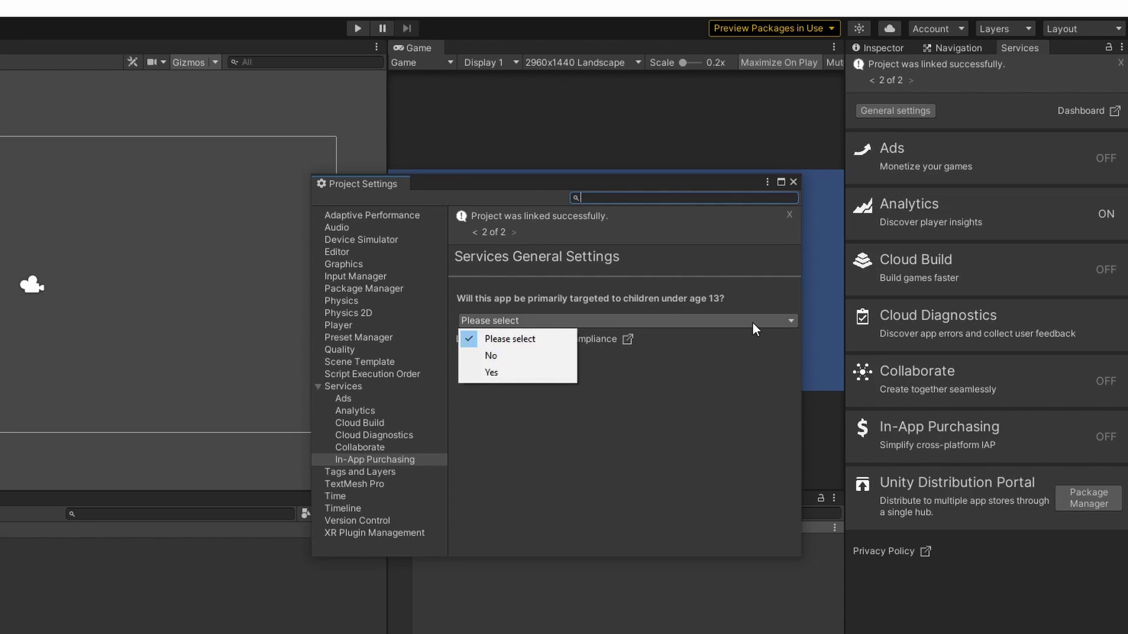
left_click(531, 356)
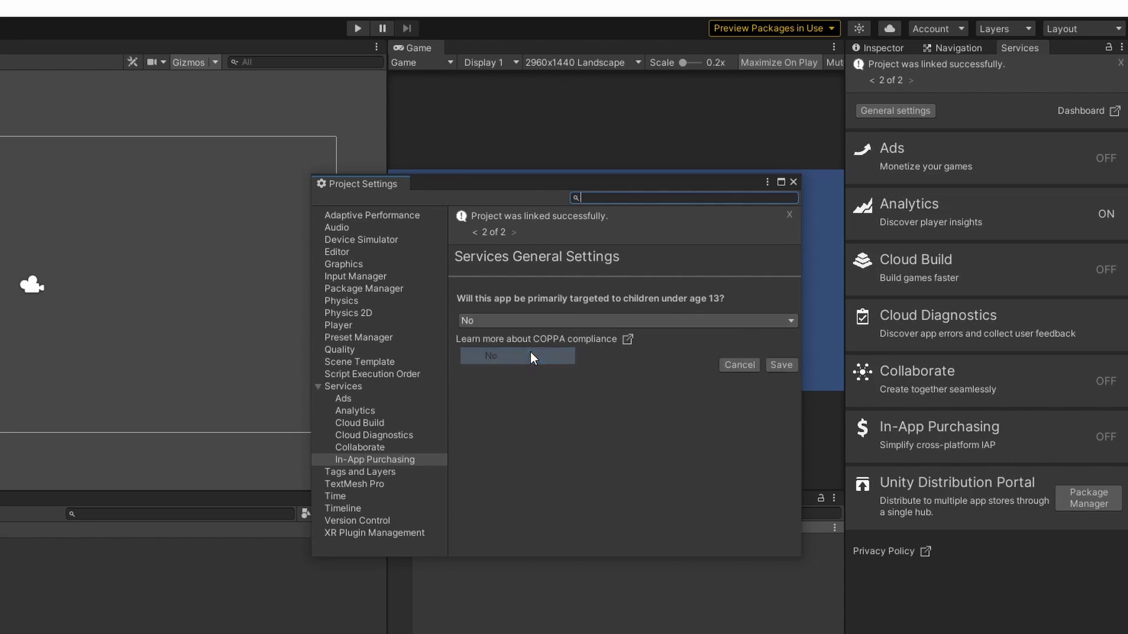
left_click(780, 365)
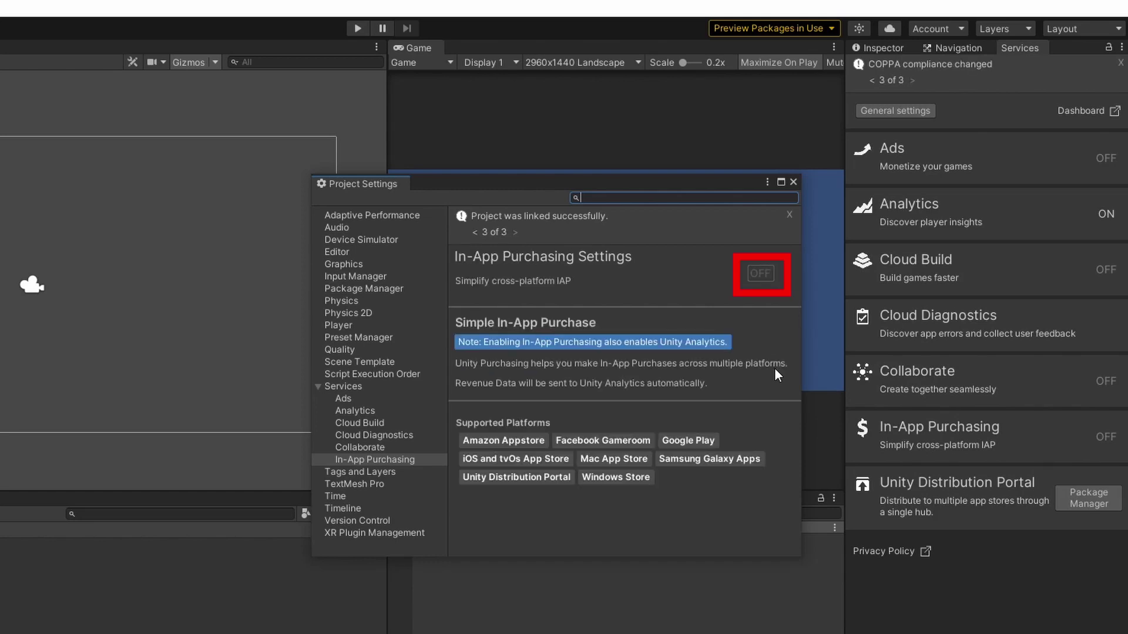
Turn on In-App Purchasing for the project and install the latest version of its package
left_click(763, 281)
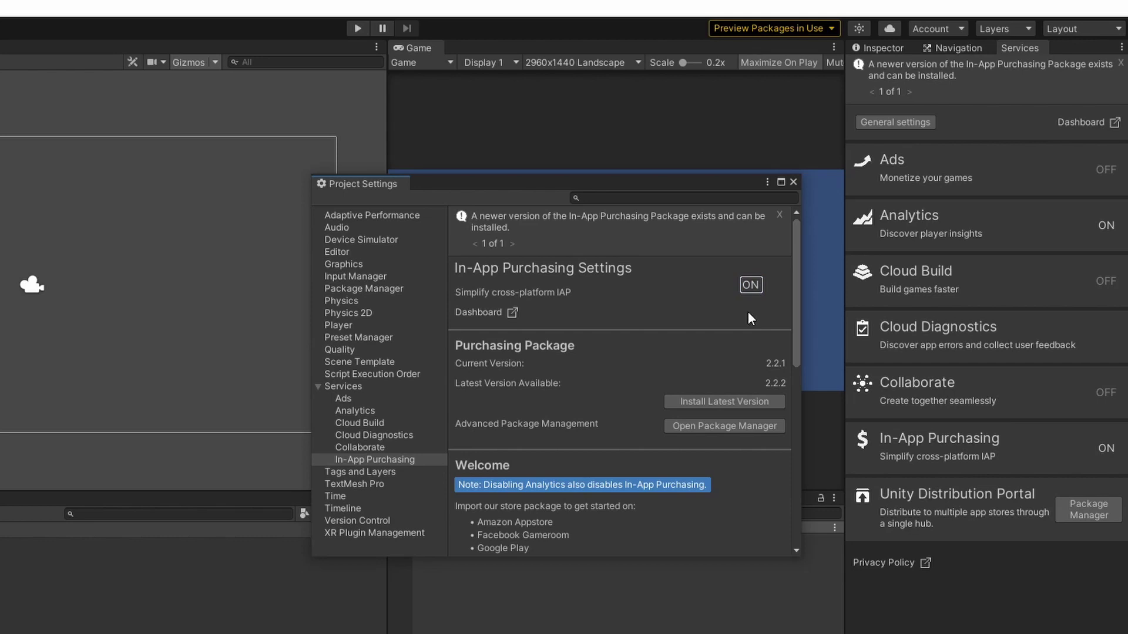
left_click(738, 406)
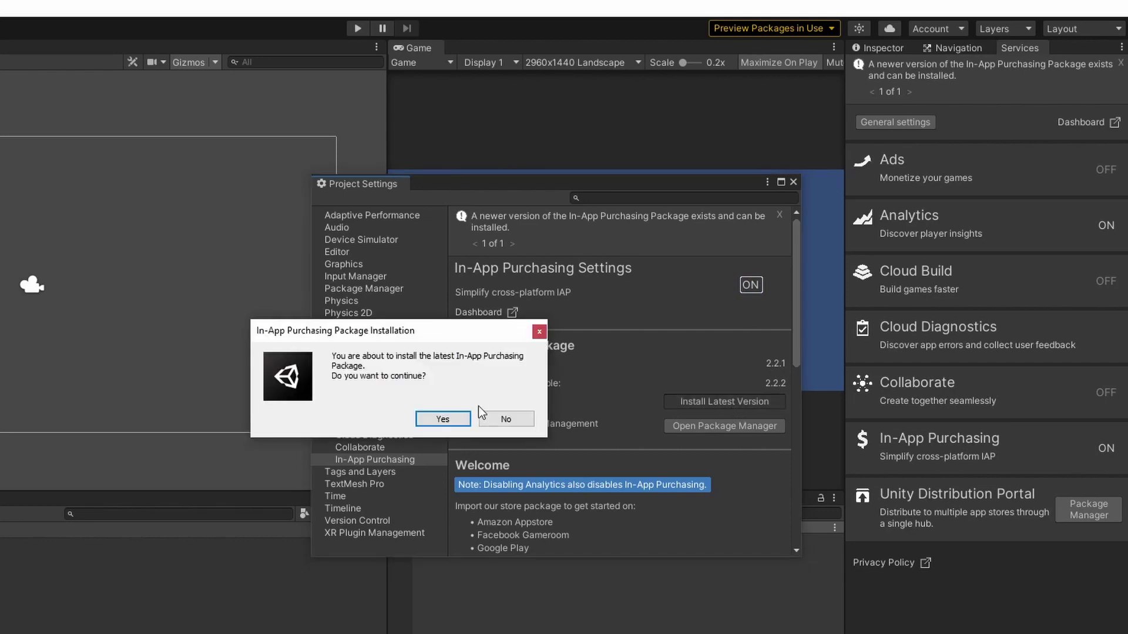
left_click(448, 418)
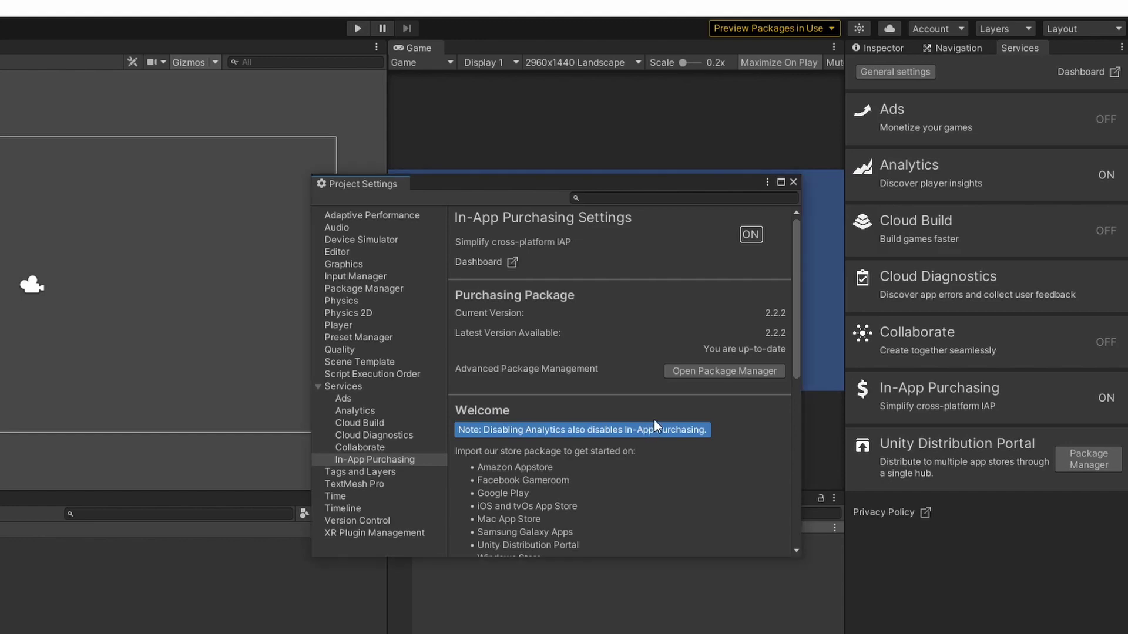
Import the In-App Purchasing store package and open the UnityPurchasing folder inside Plugins
scroll(654, 420, "down", 3)
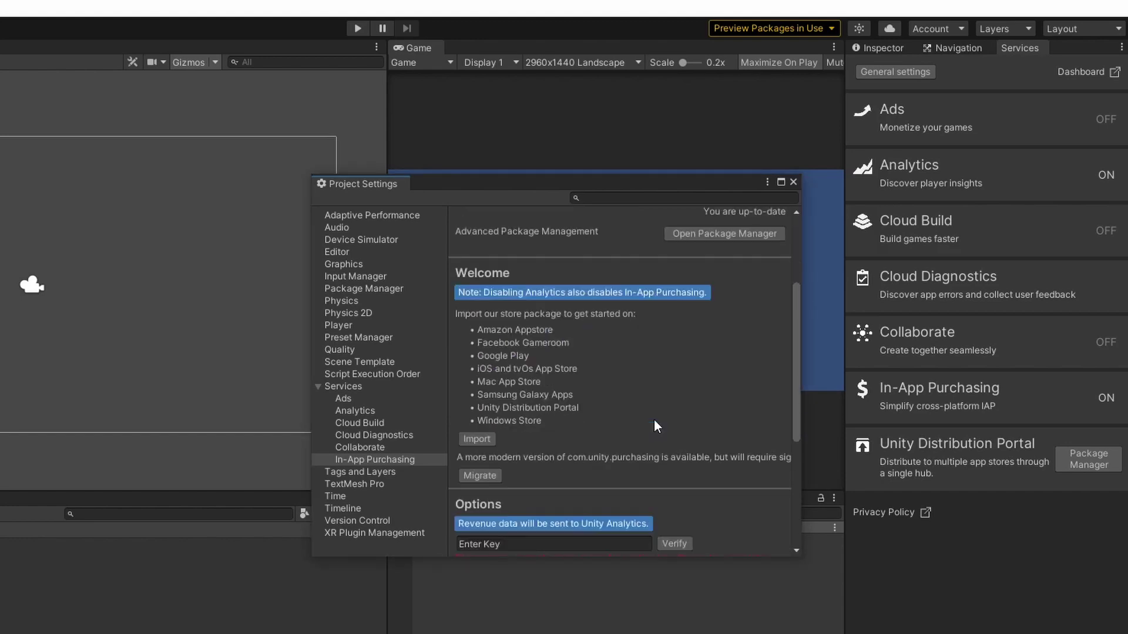
left_click(476, 438)
left_click(443, 488)
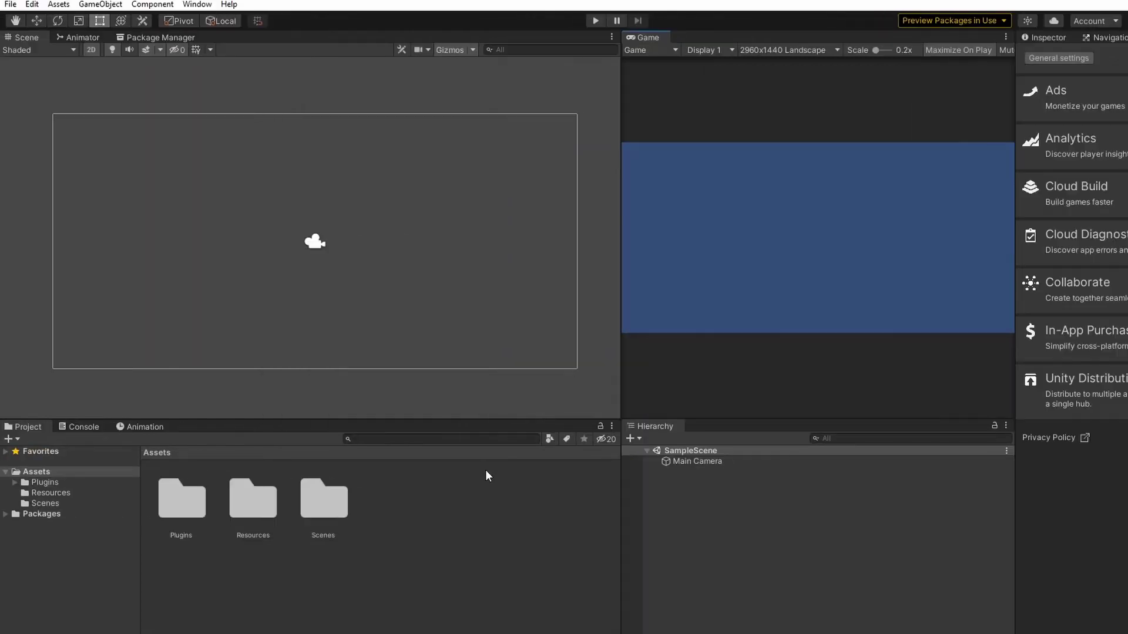
left_click(44, 482)
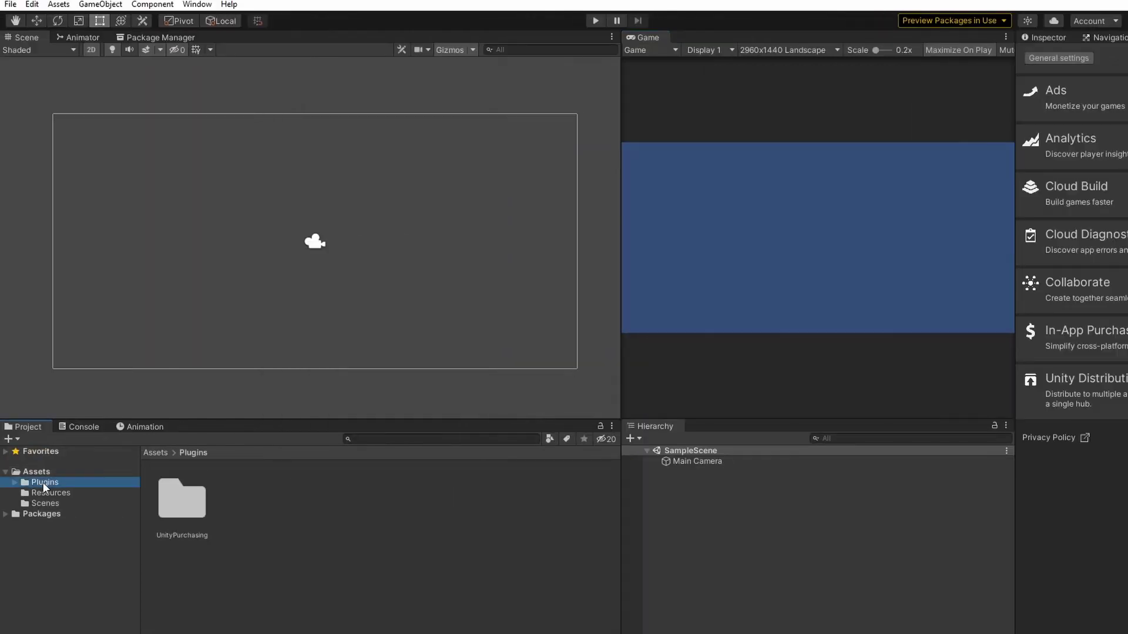
double_click(182, 509)
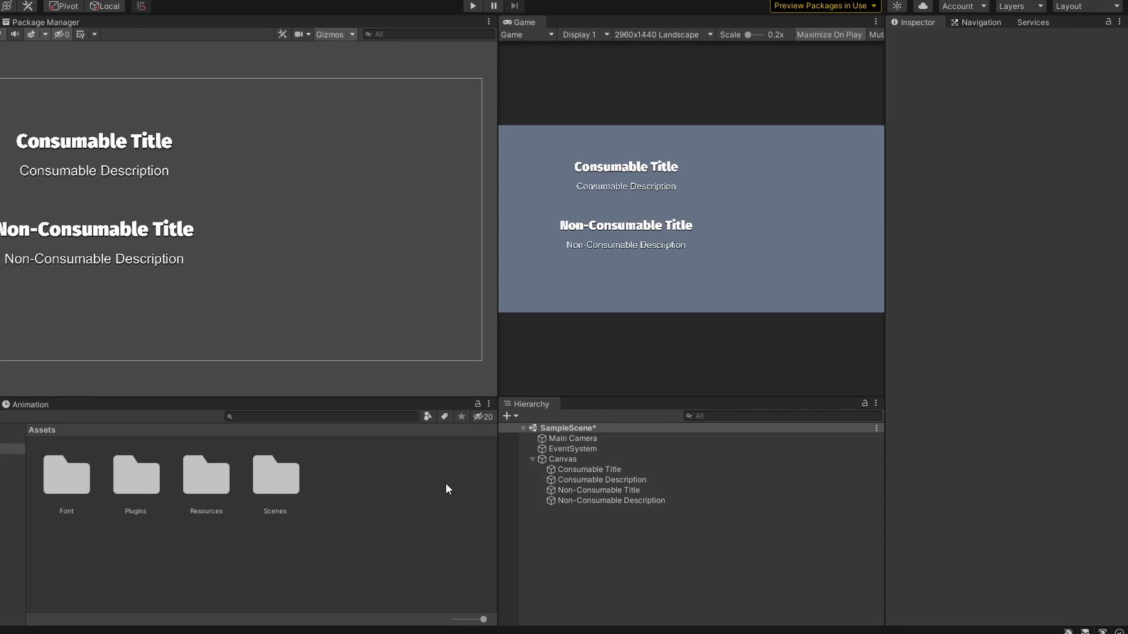
Create an empty object named IAP Manager inside the Canvas
right_click(565, 461)
left_click(665, 290)
type("IAP Manager")
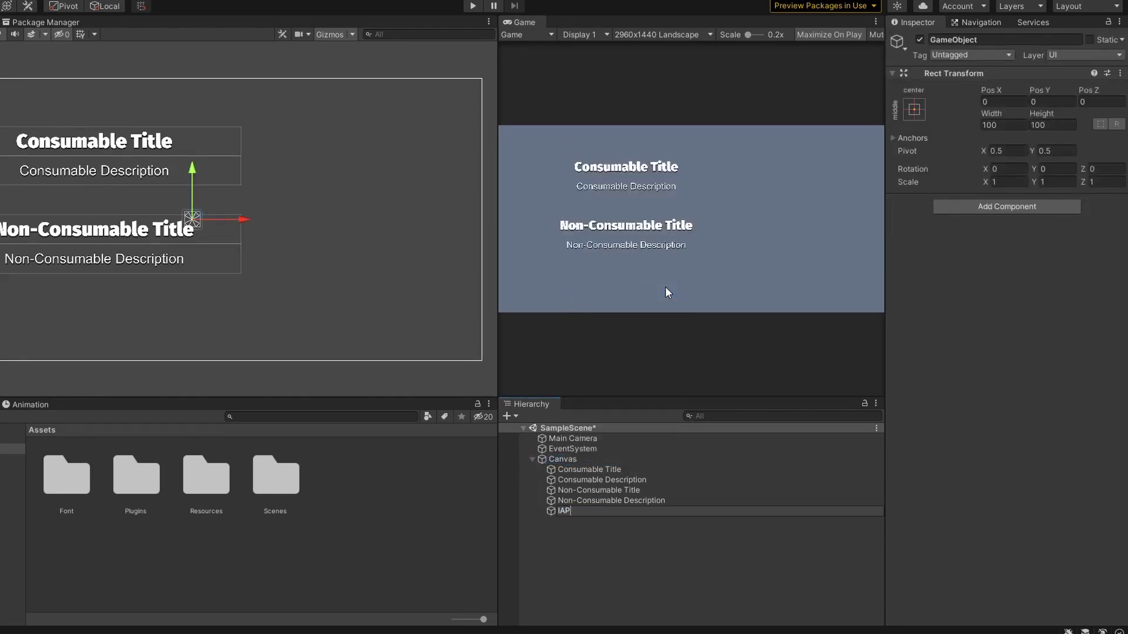
key("Return")
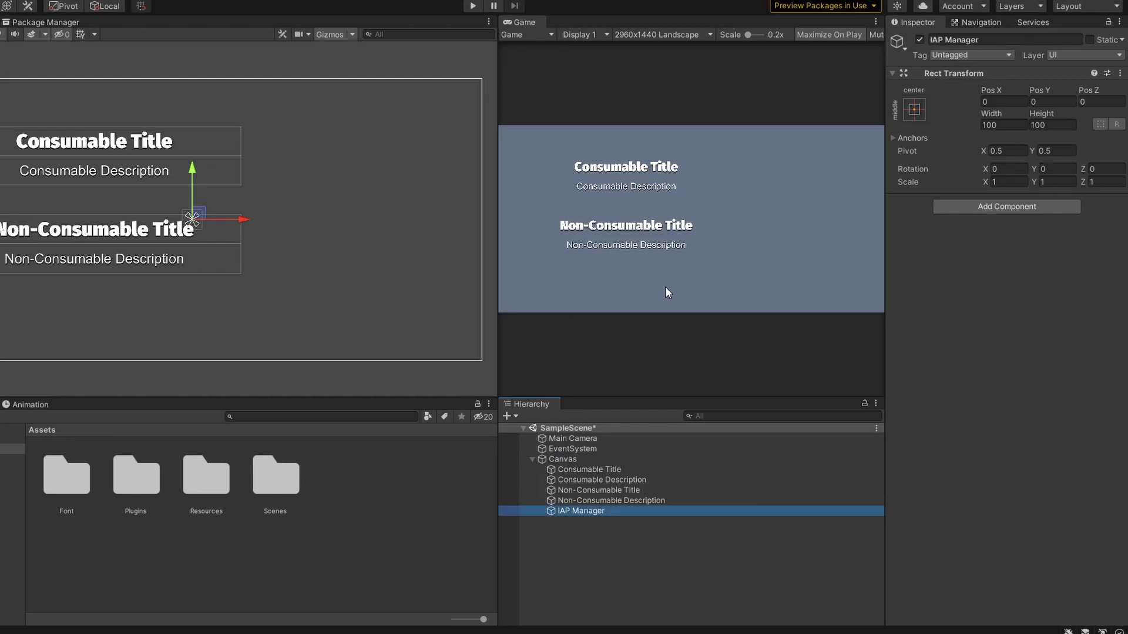
Add a Unity IAP Button to the Canvas and name it Consumable Button
right_click(589, 509)
mouse_move(682, 467)
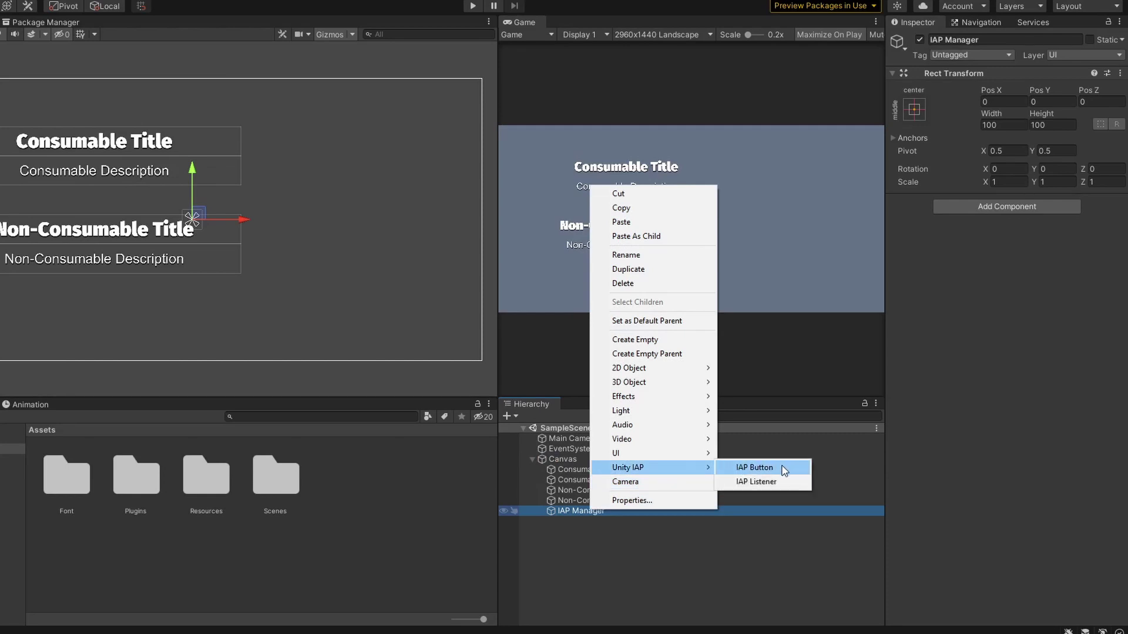
left_click(754, 467)
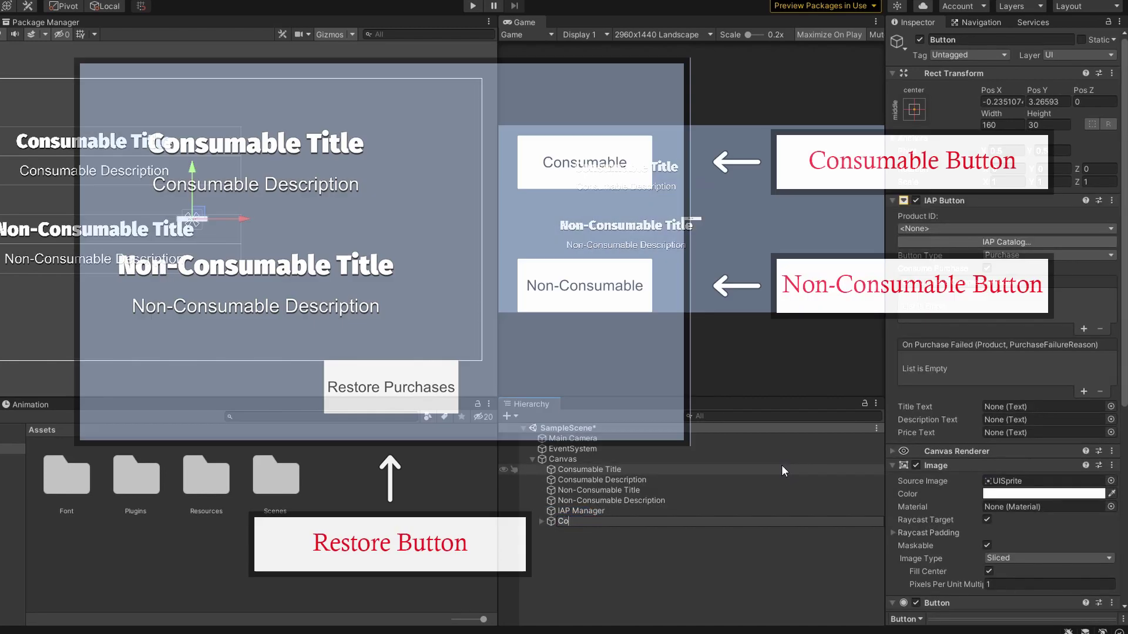
Set the Consumable Button's width to 500 and height to 200, and position it at X 715, Y 330
type("500")
key("Tab")
type("200")
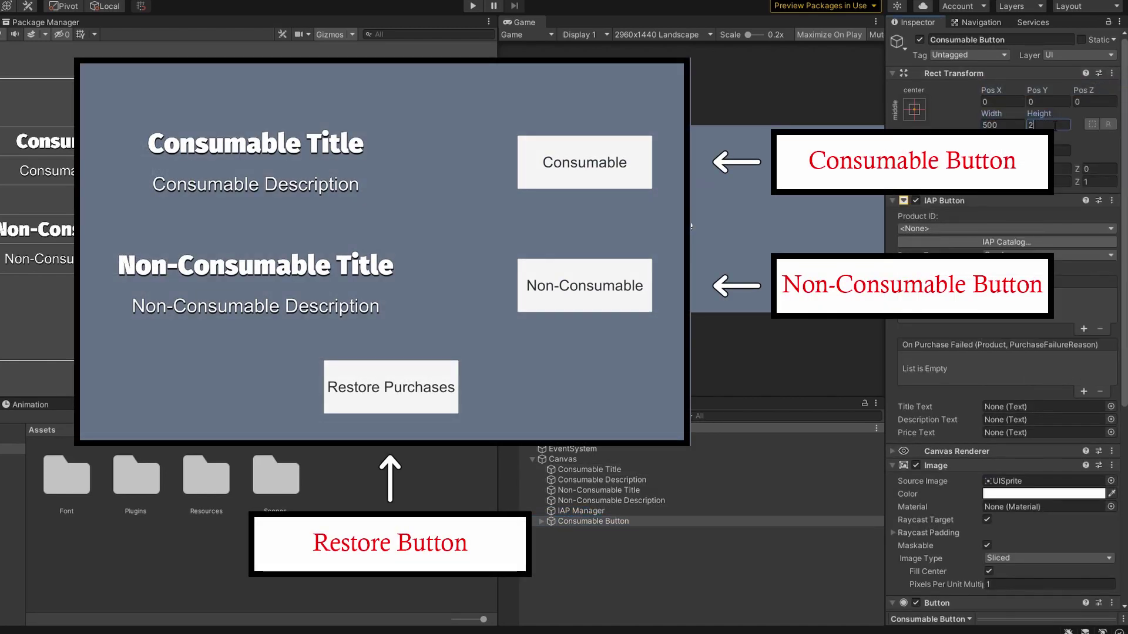
left_click(1002, 101)
type("715")
key("Tab")
type("330")
Change the label text of the Consumable Button to "Consumable"
left_click(541, 521)
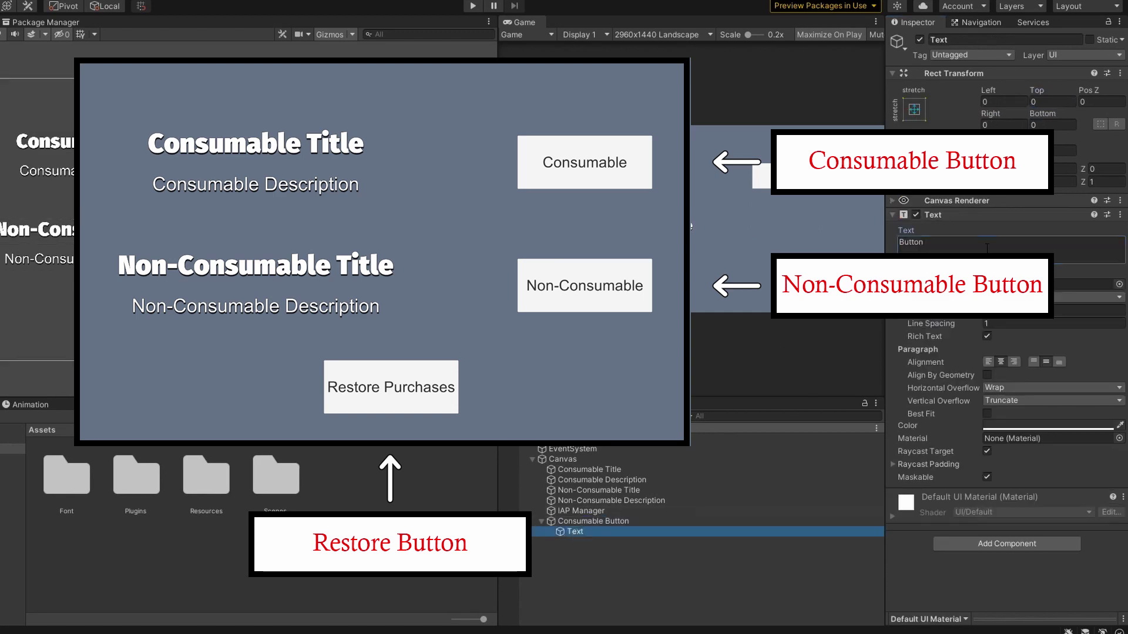
left_click(573, 531)
left_click(591, 521)
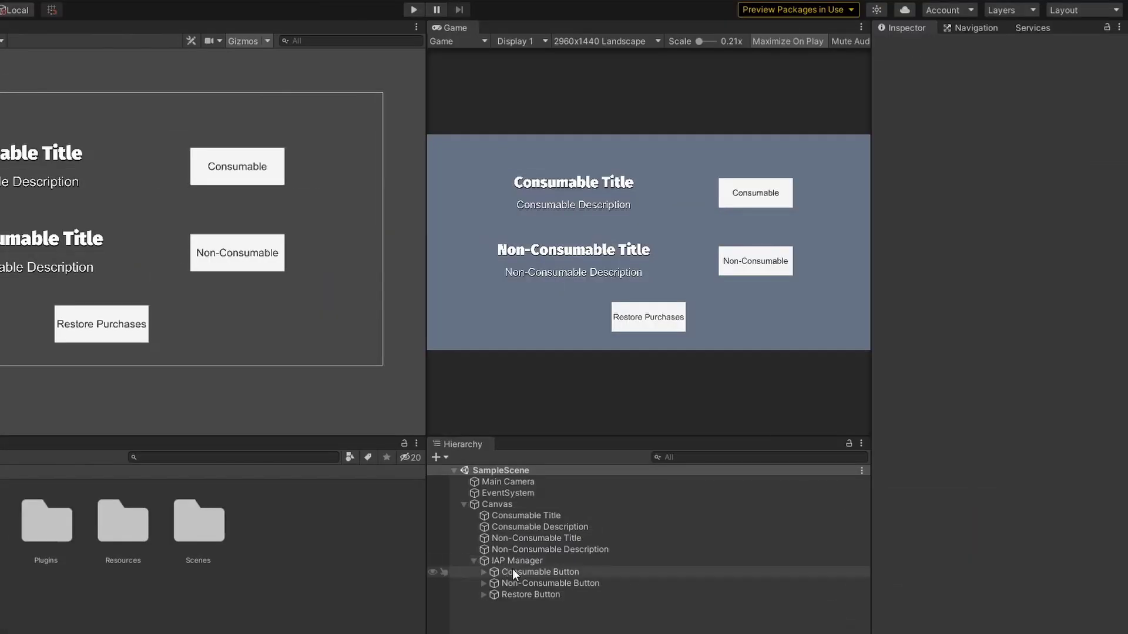
Open the IAP Catalog from the Consumable Button and enter the product ID com.hoosontechnology.iaptutorial.coin500
left_click(524, 574)
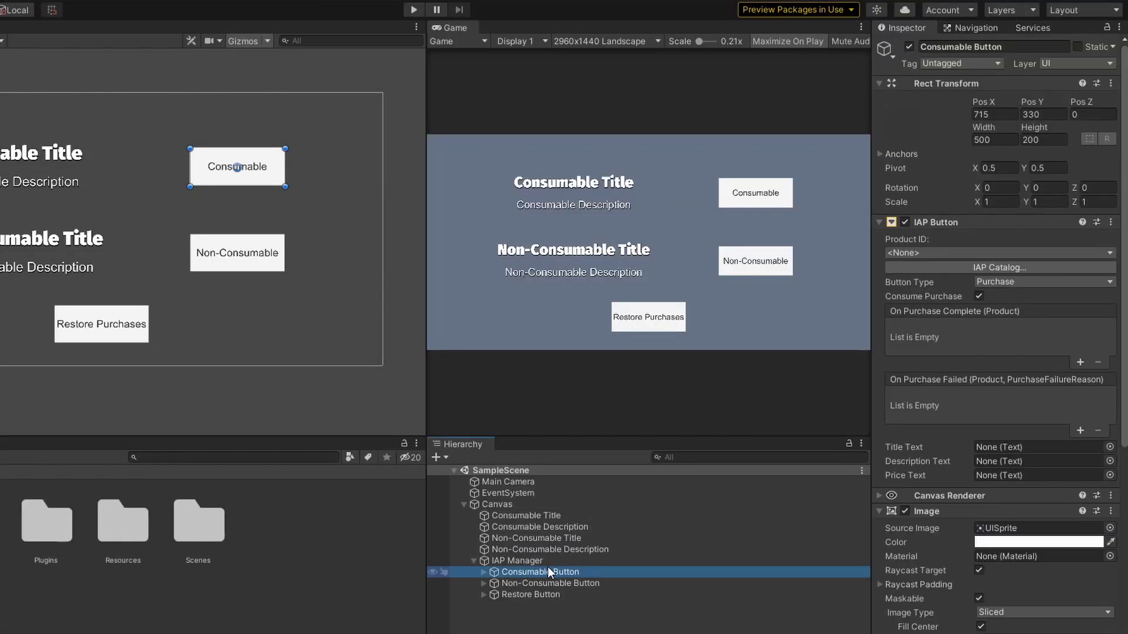
left_click(954, 270)
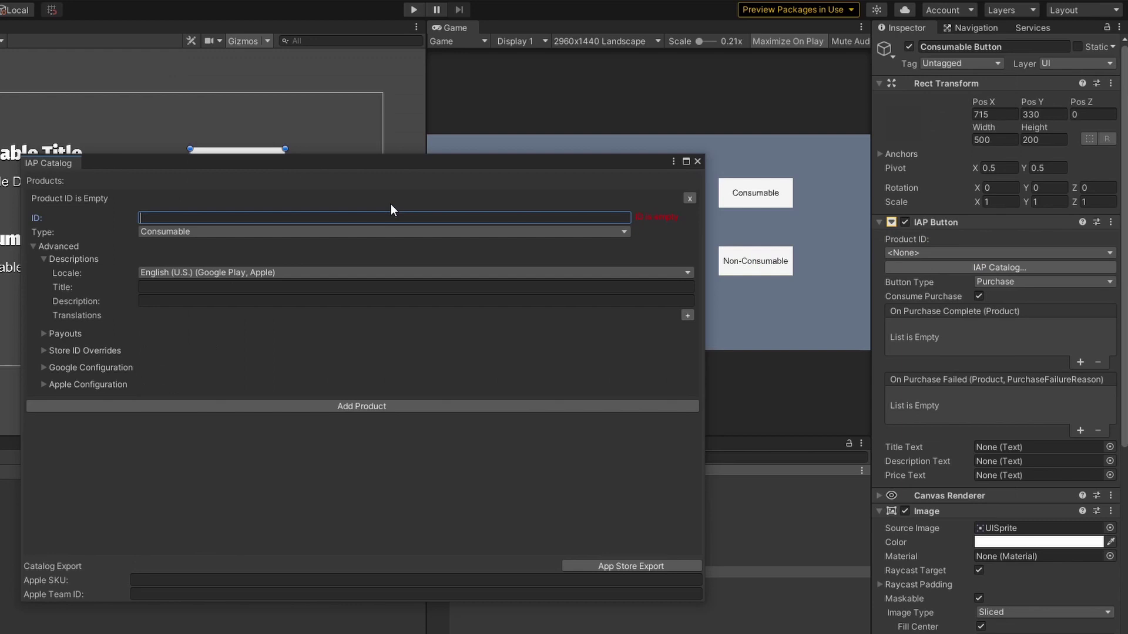
type("com.")
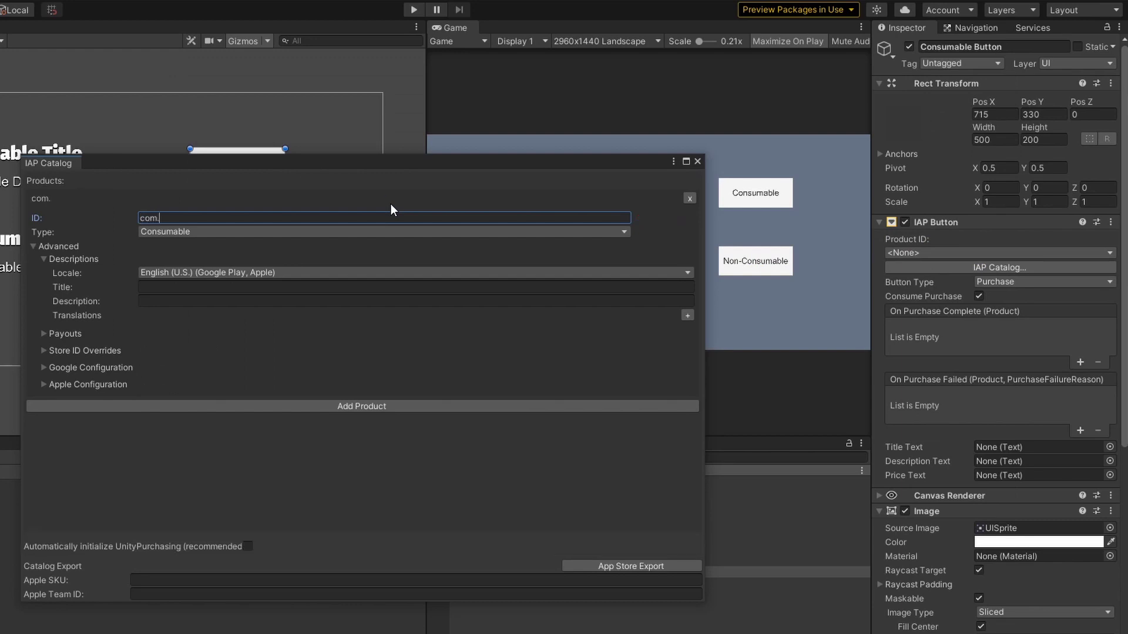
type("hoosontechnolog")
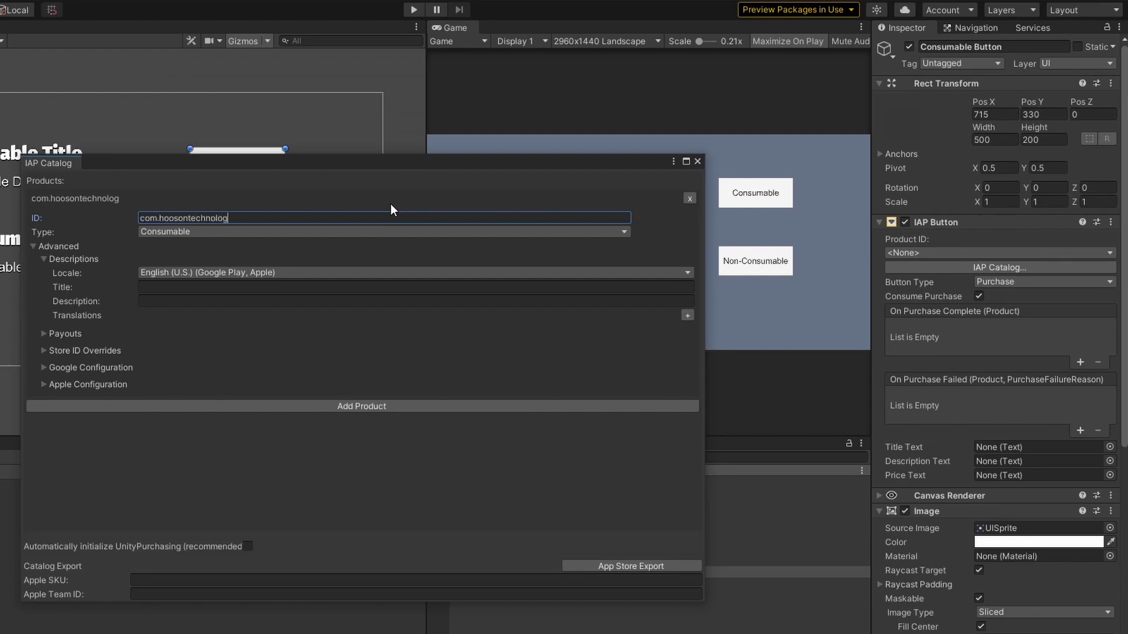
type("y.iaptutorial.coin500")
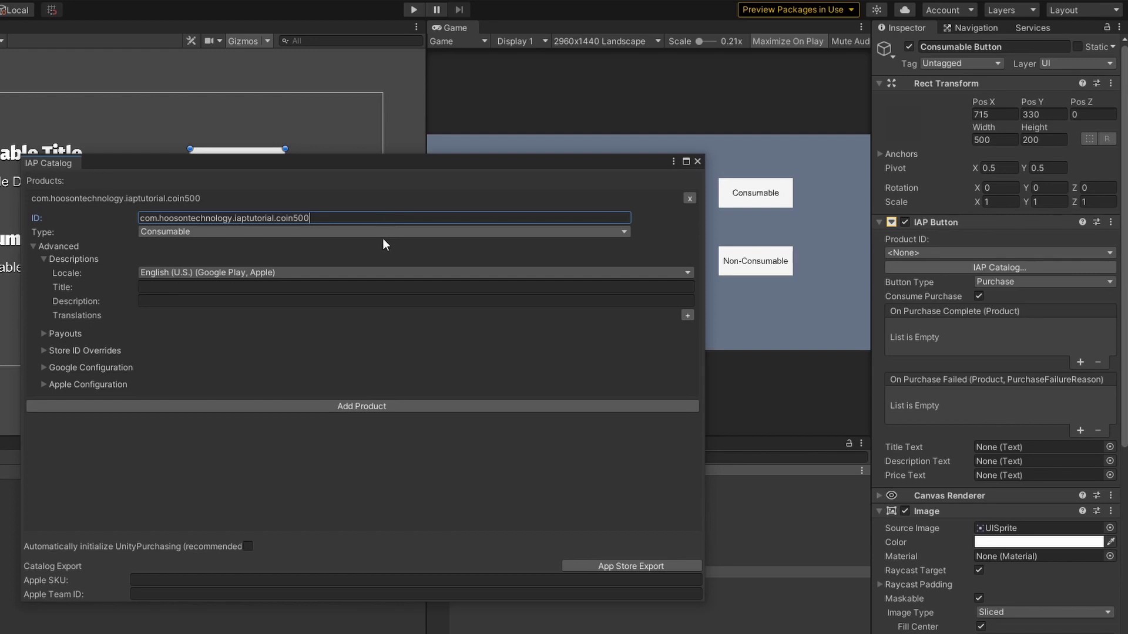
Give the catalog product the title "500 coins" and the description "Gives the player 500 coins"
left_click(355, 287)
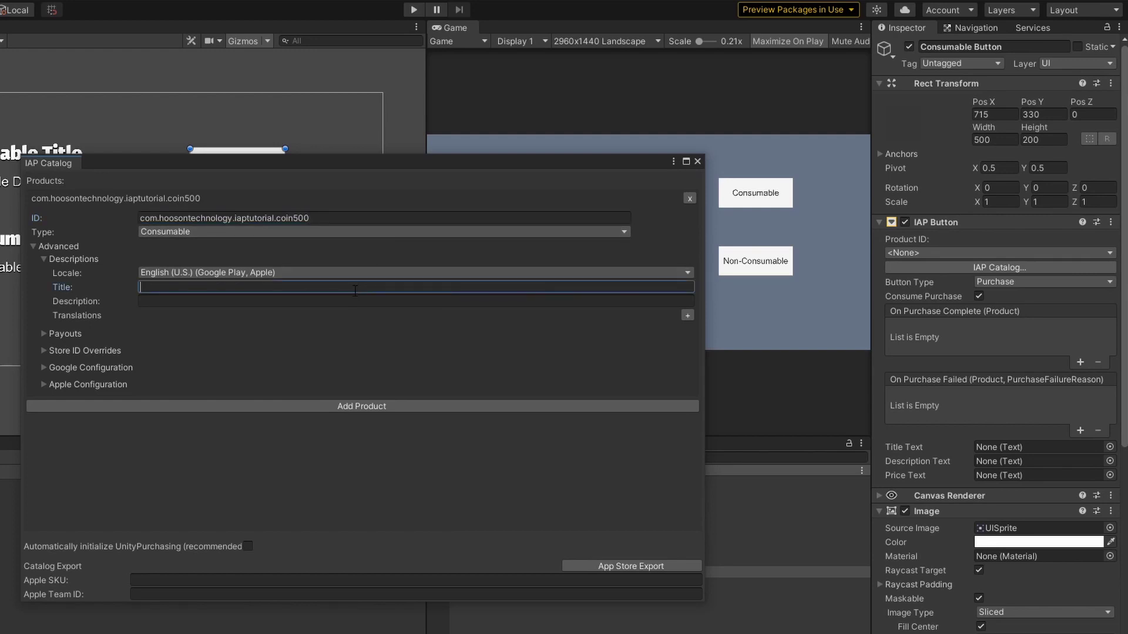
type("500 coins")
left_click(349, 300)
type("Gives t")
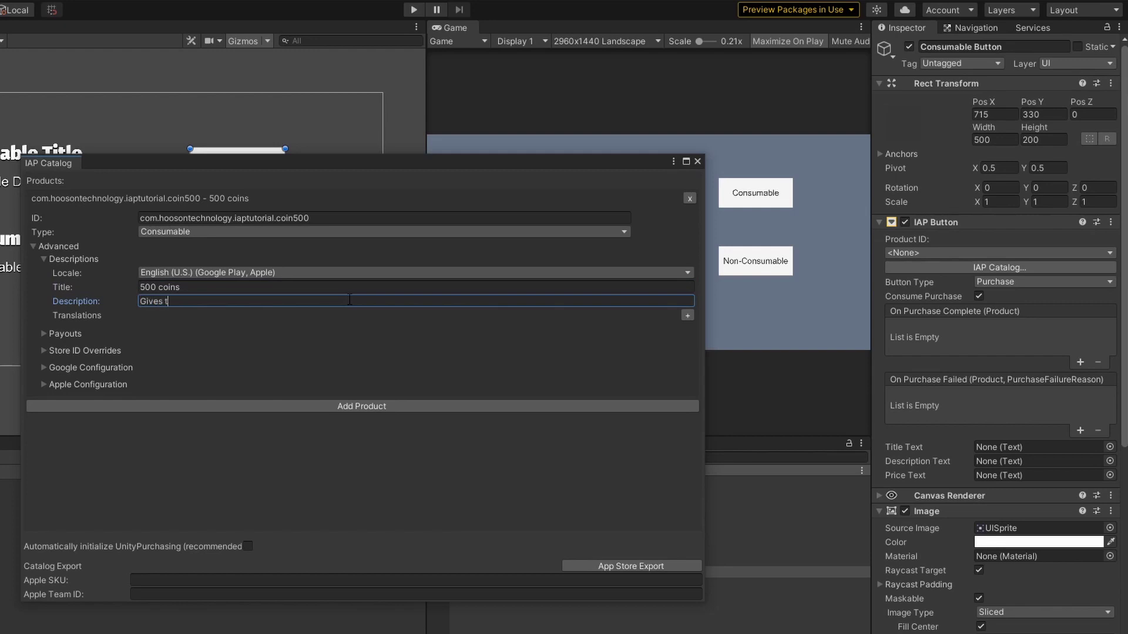
type("he player 500 coins")
Price the 500 coins product at Apple Tier 10 - USD 9.99 and Google 9.99, and enable automatic UnityPurchasing initialization
left_click(43, 369)
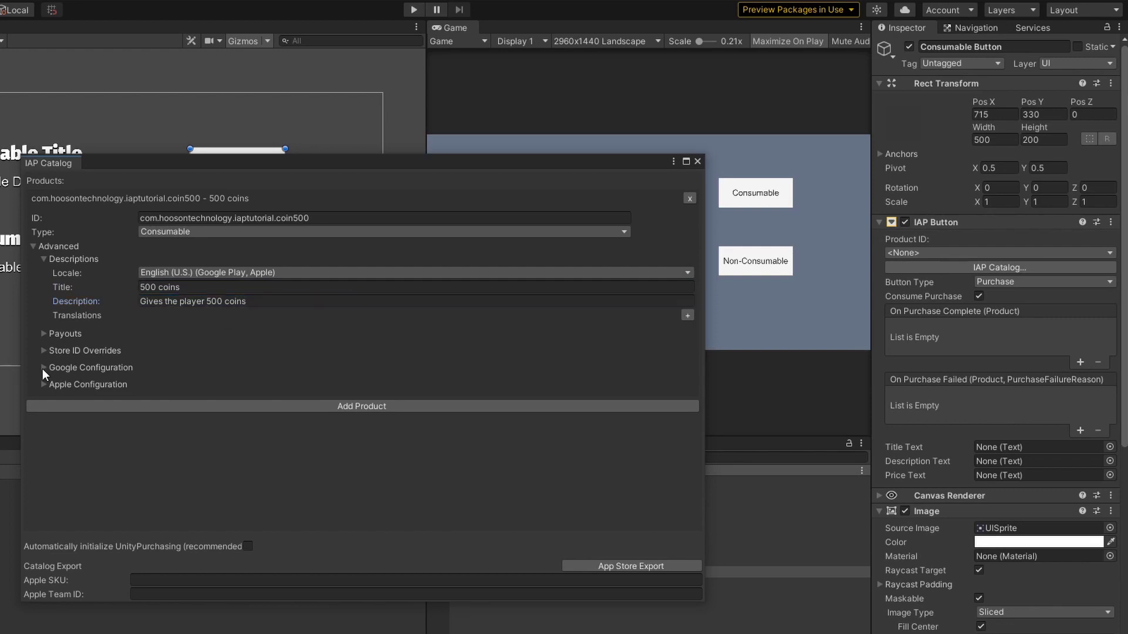
left_click(43, 430)
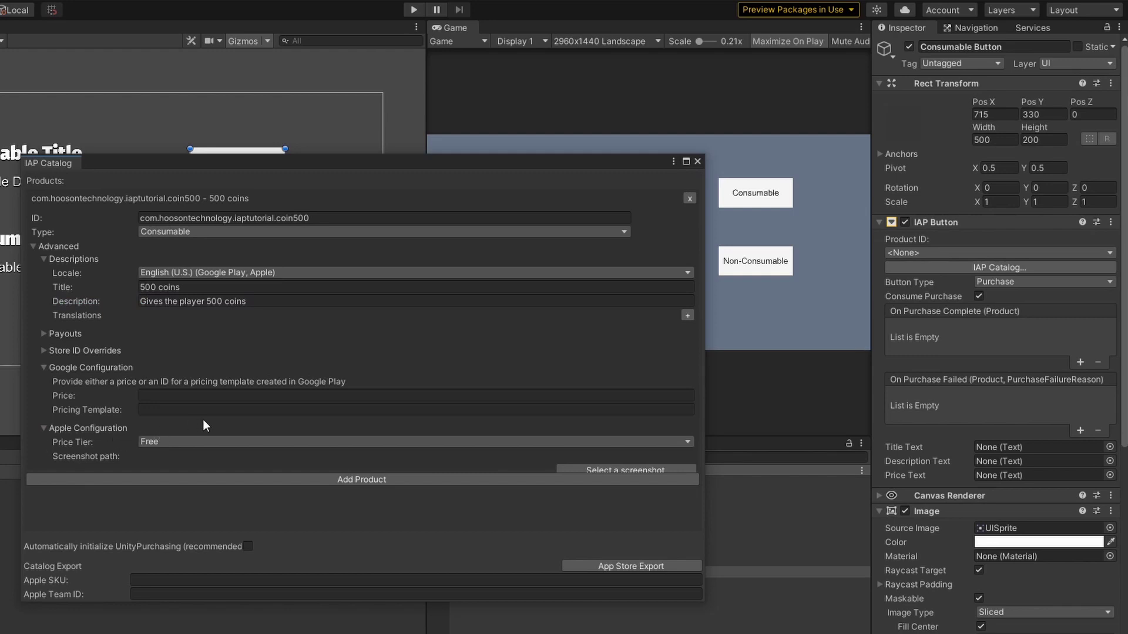
left_click(280, 444)
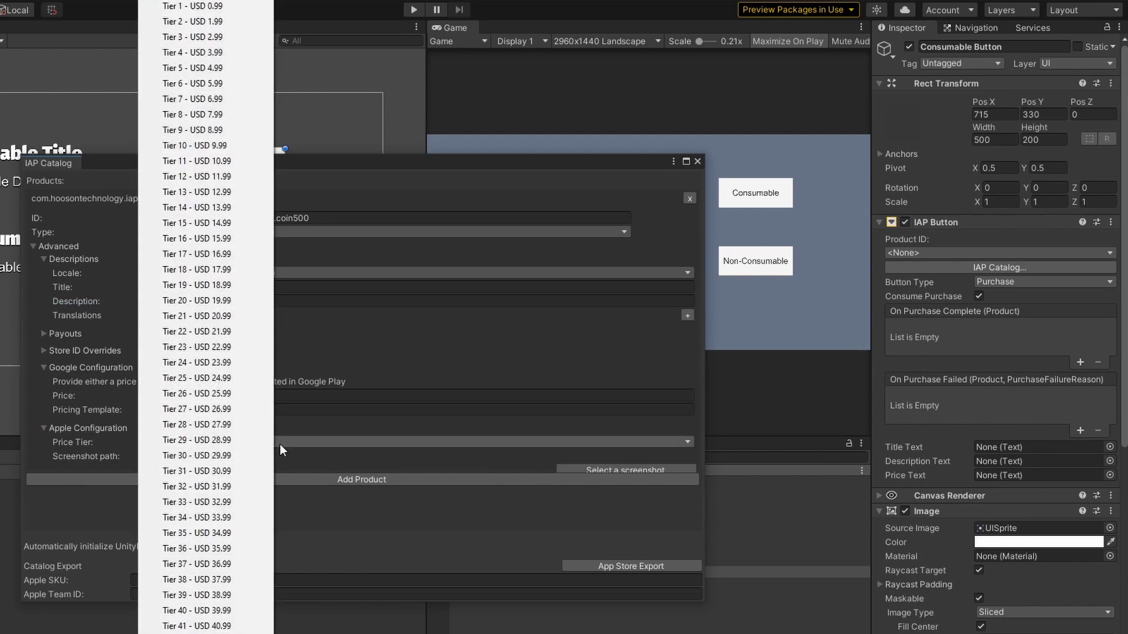
left_click(223, 146)
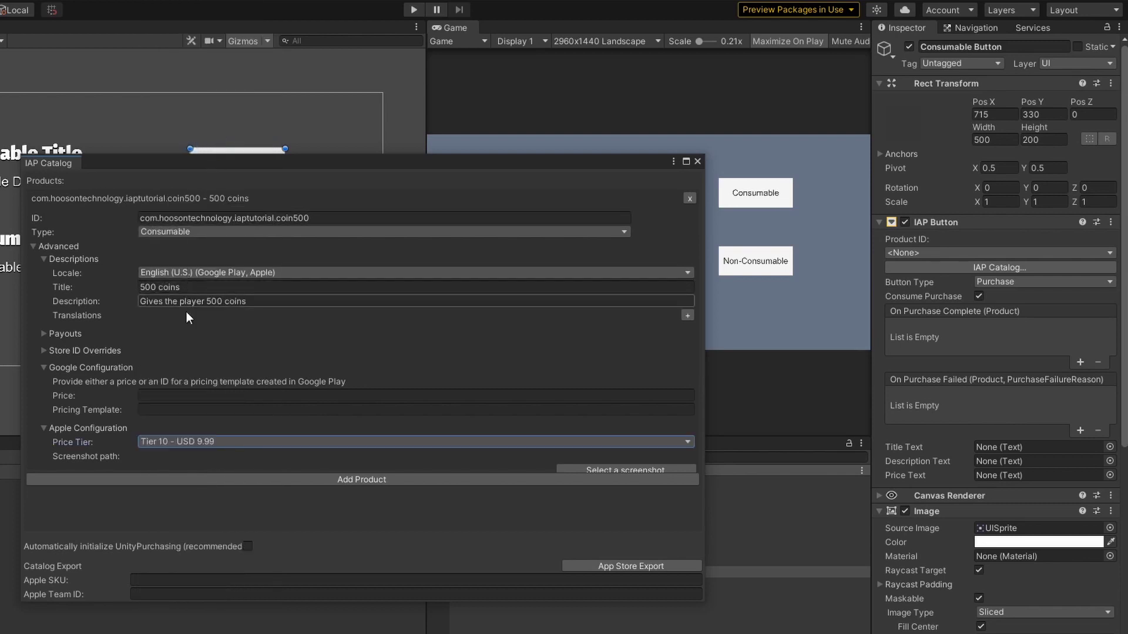
left_click(188, 393)
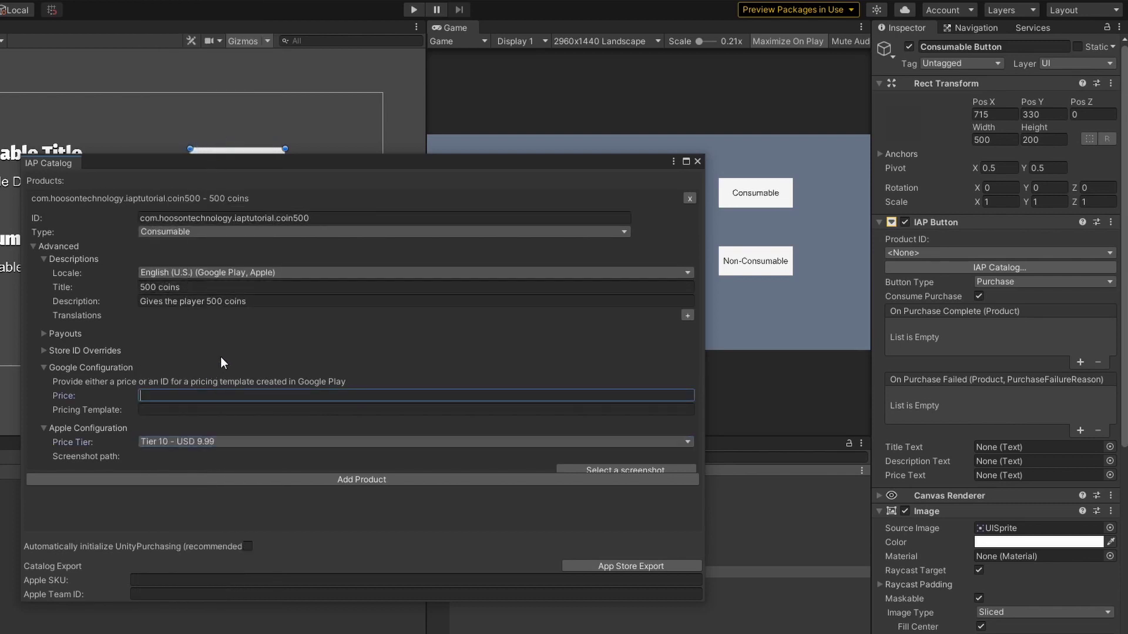
type("9.99")
left_click(249, 546)
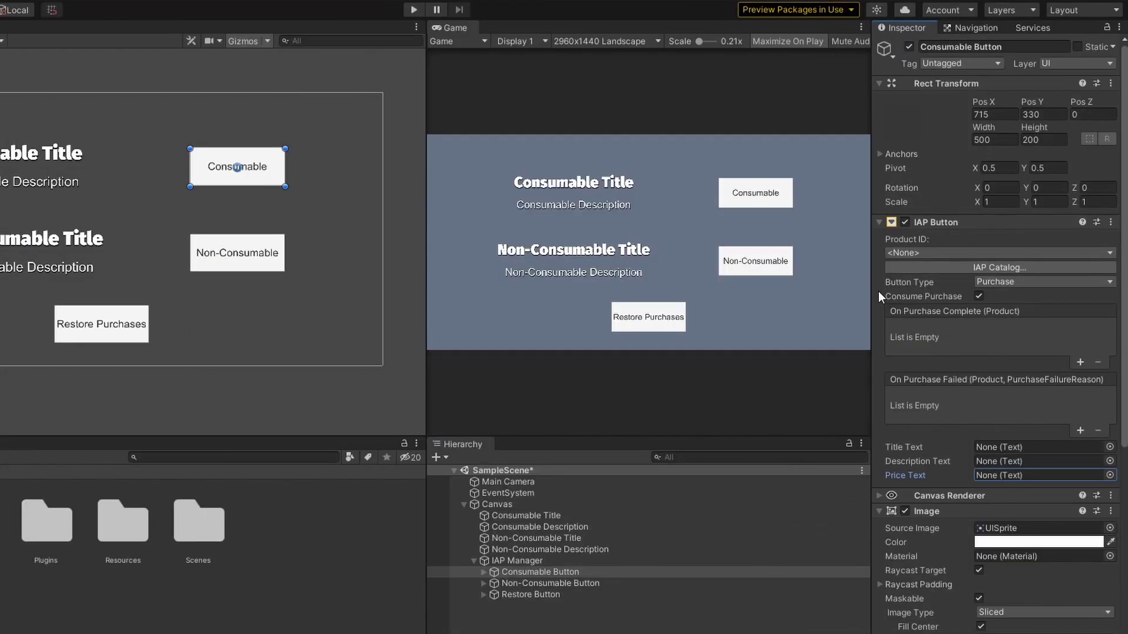
Assign the coin500 product, Consumable Title, Consumable Description and the button's own Text as price text to the Consumable Button, and run the scene
left_click(930, 253)
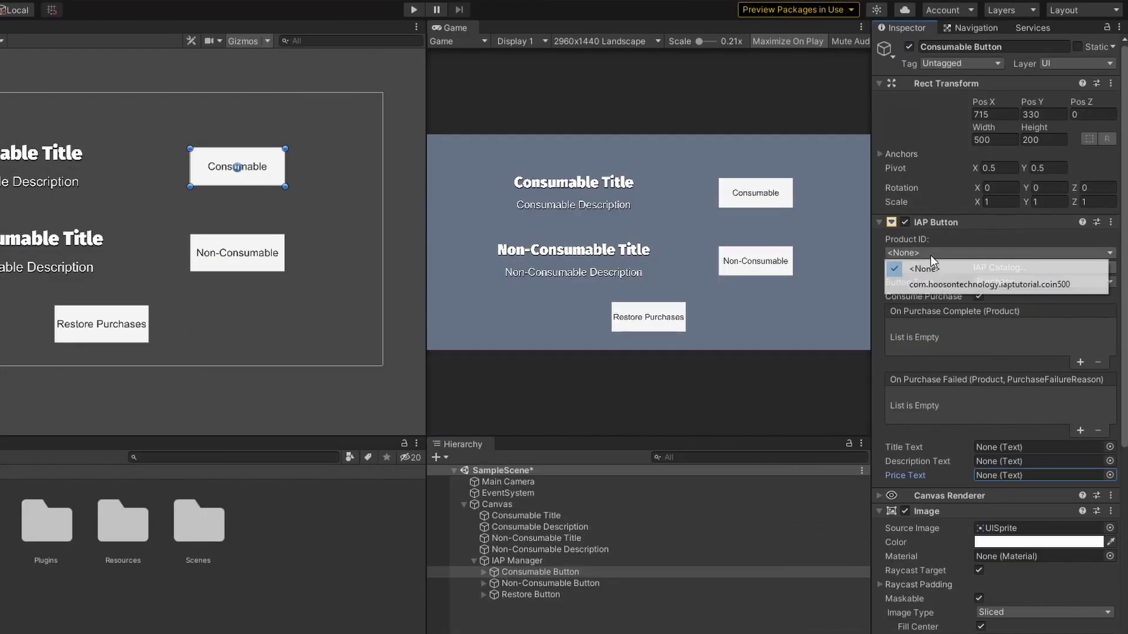
left_click(936, 284)
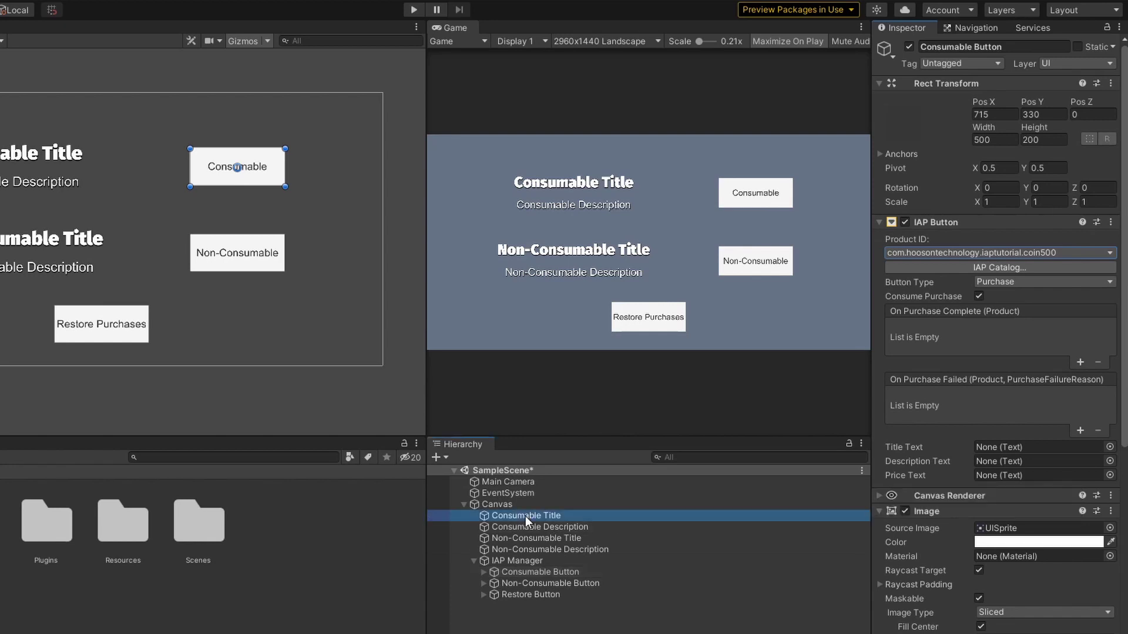
left_click_drag(526, 515, 1028, 448)
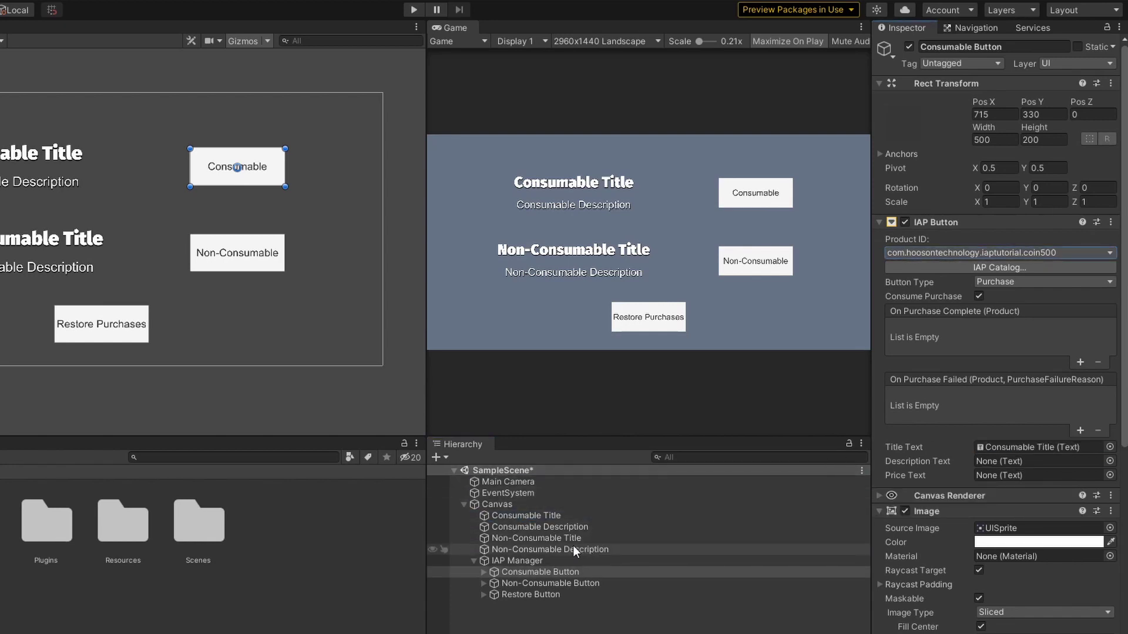
left_click_drag(545, 527, 1003, 463)
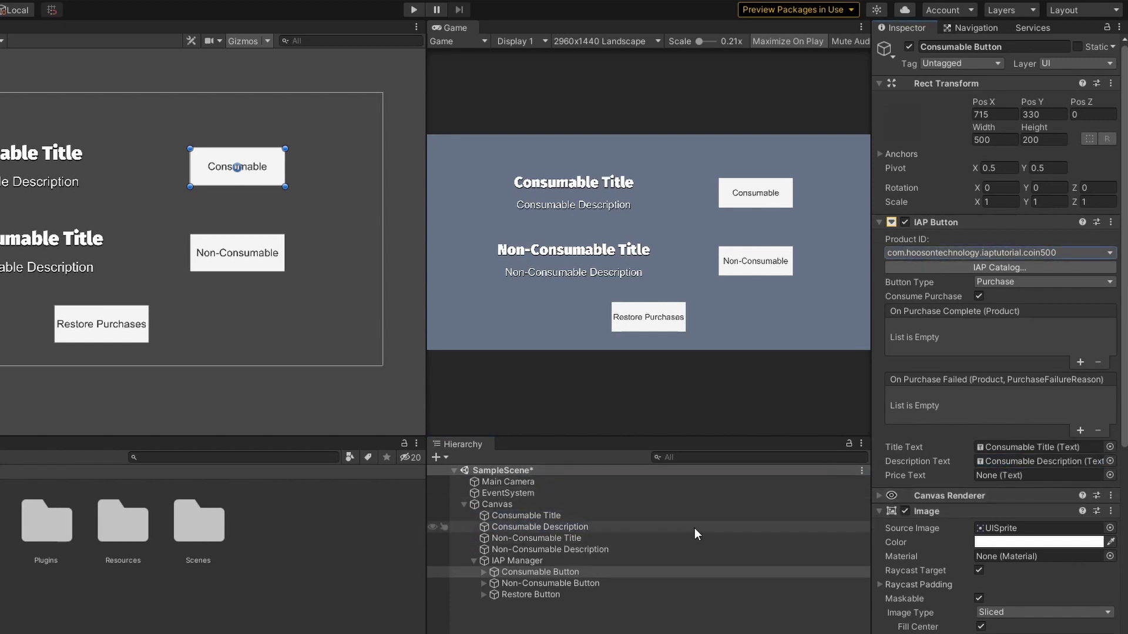
left_click(482, 573)
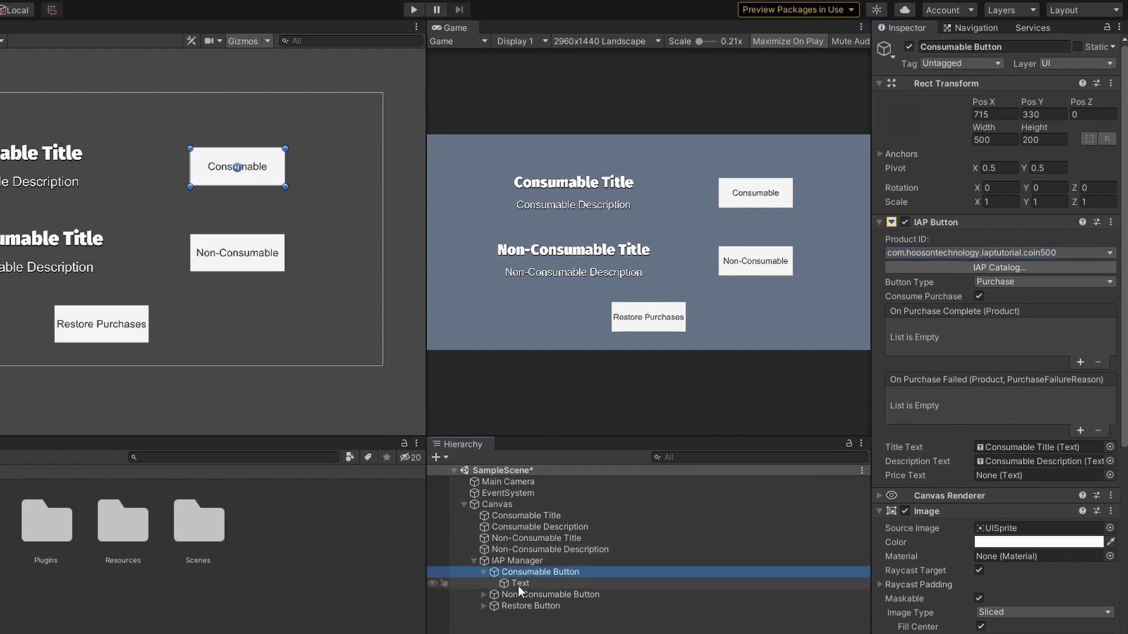
left_click_drag(518, 585, 1053, 477)
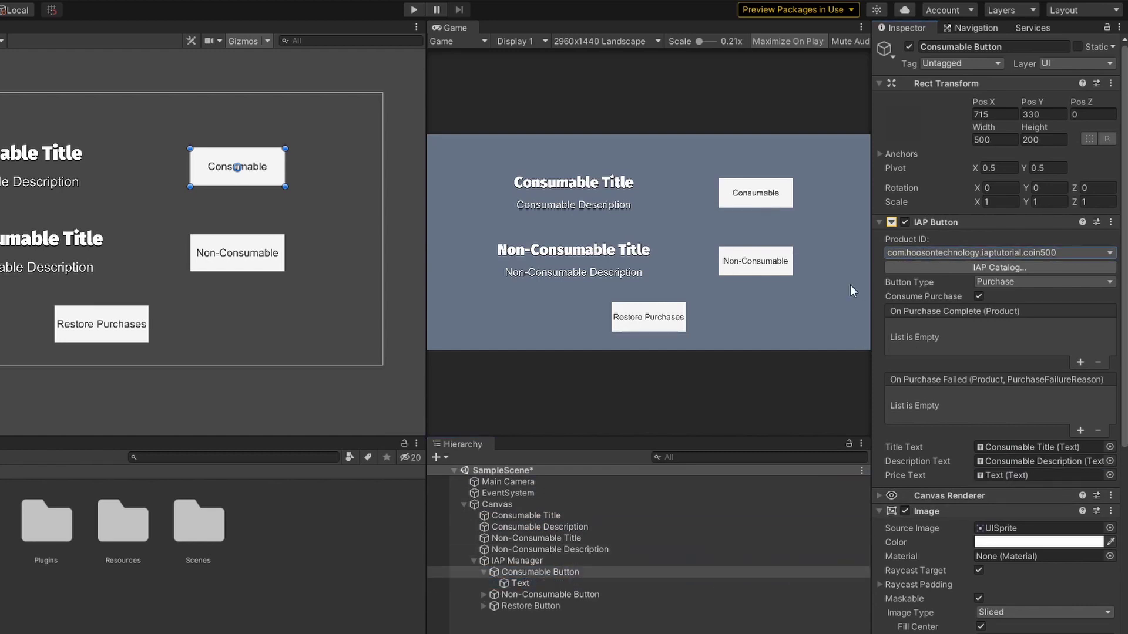
left_click(421, 10)
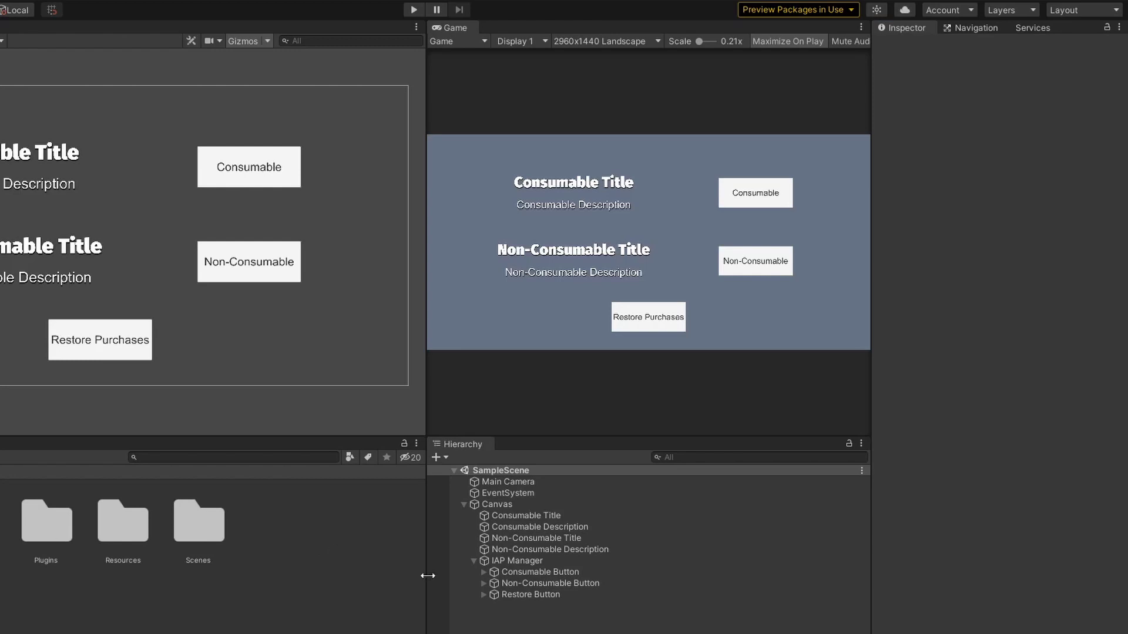
Add a second product to the IAP Catalog from the Non-Consumable Button with the ID com.hoosontechnology.iaptutorial.removeads
left_click(551, 584)
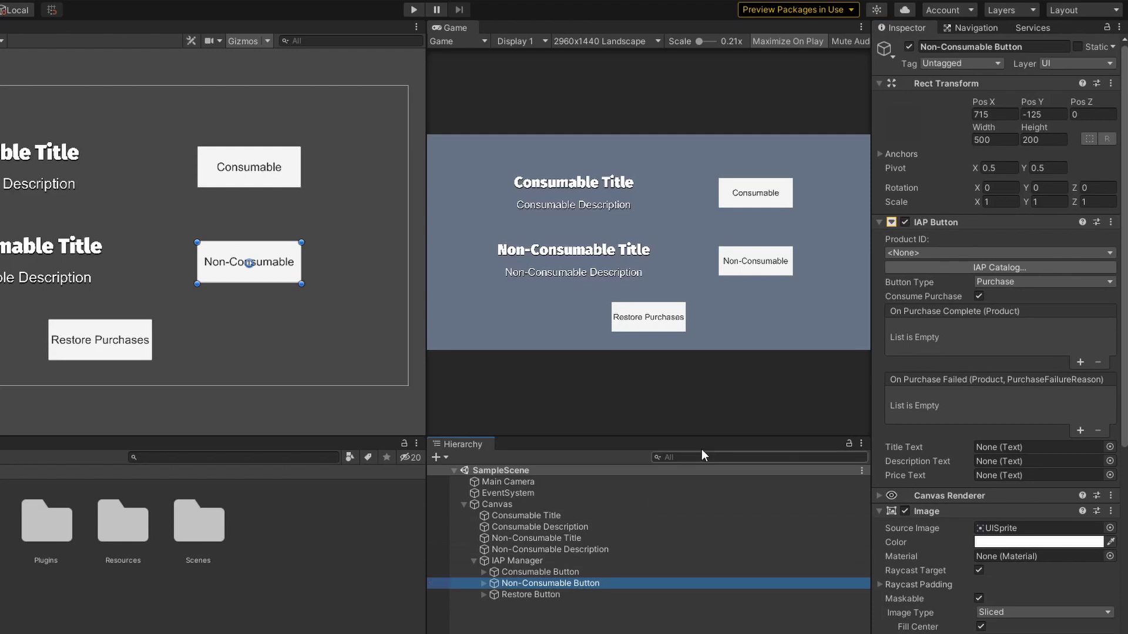
left_click(930, 266)
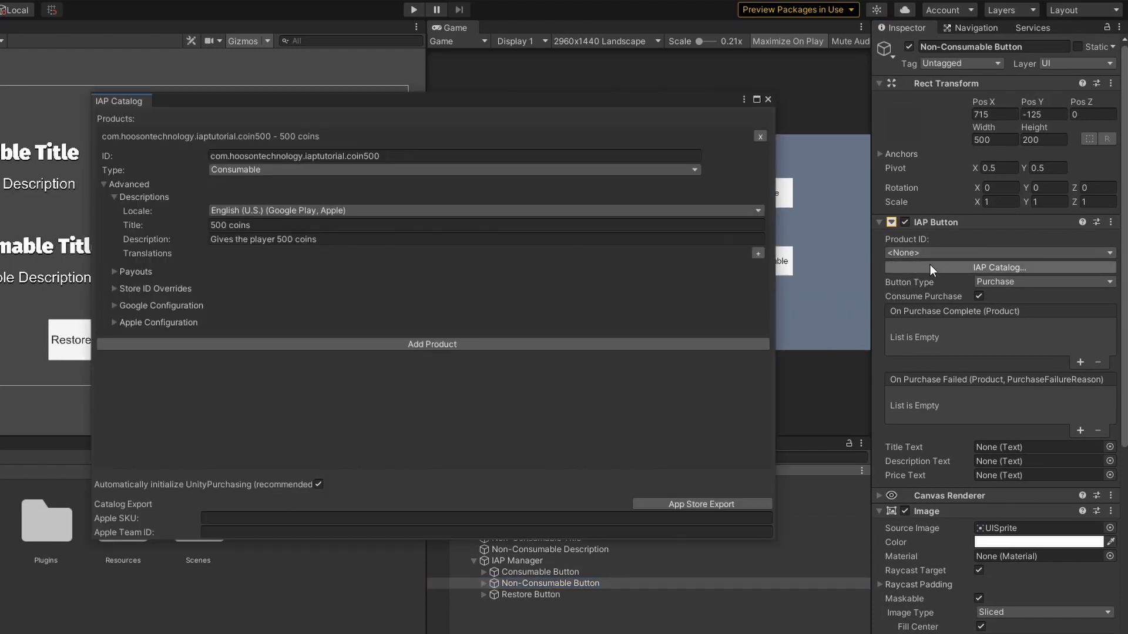
left_click(648, 341)
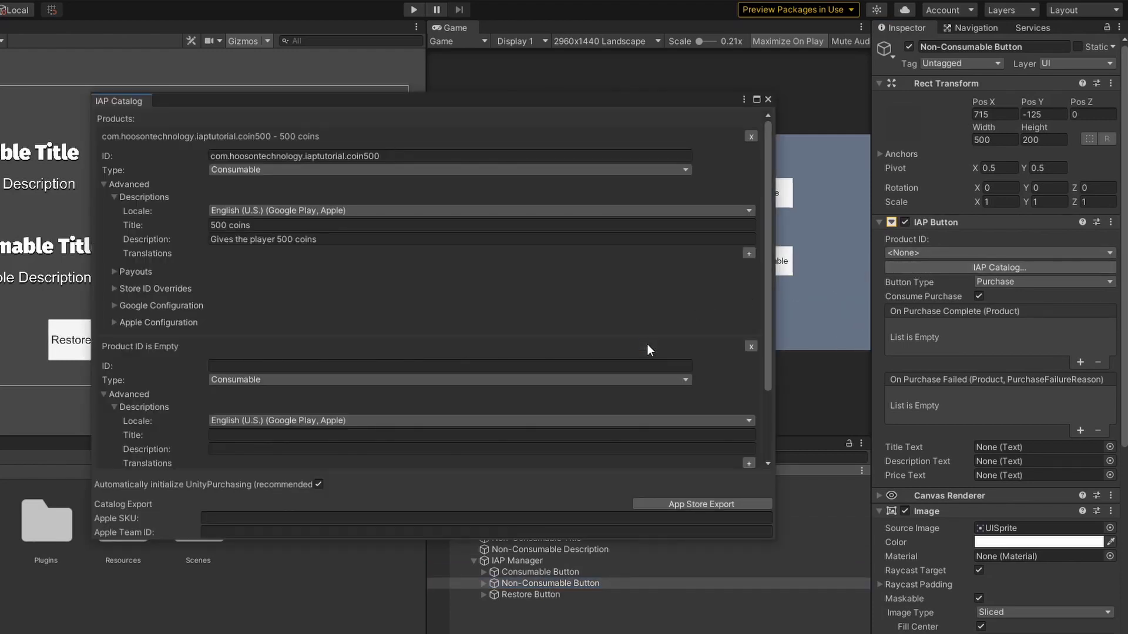
scroll(647, 345, "down", 3)
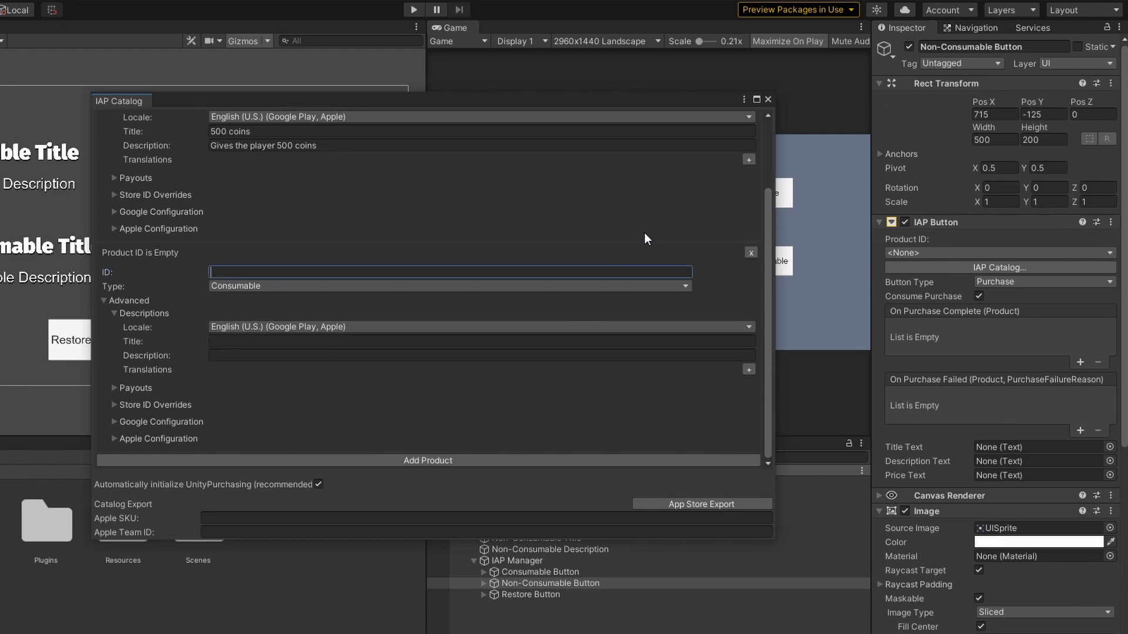
type("com.hoosontechnology.ia")
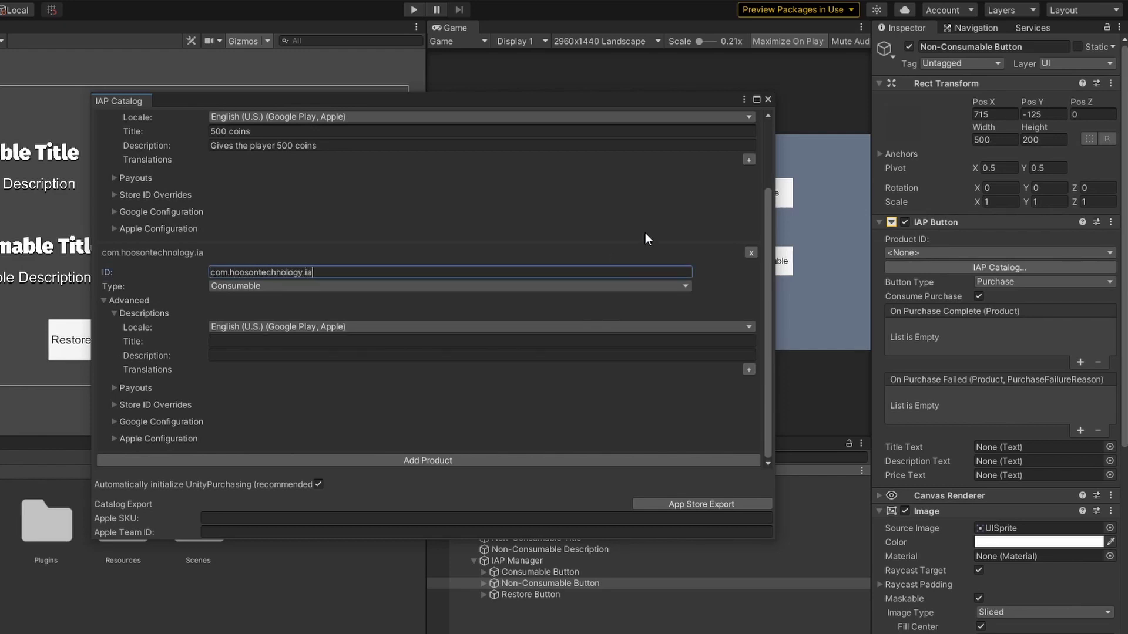
type("ptutorial.removeads")
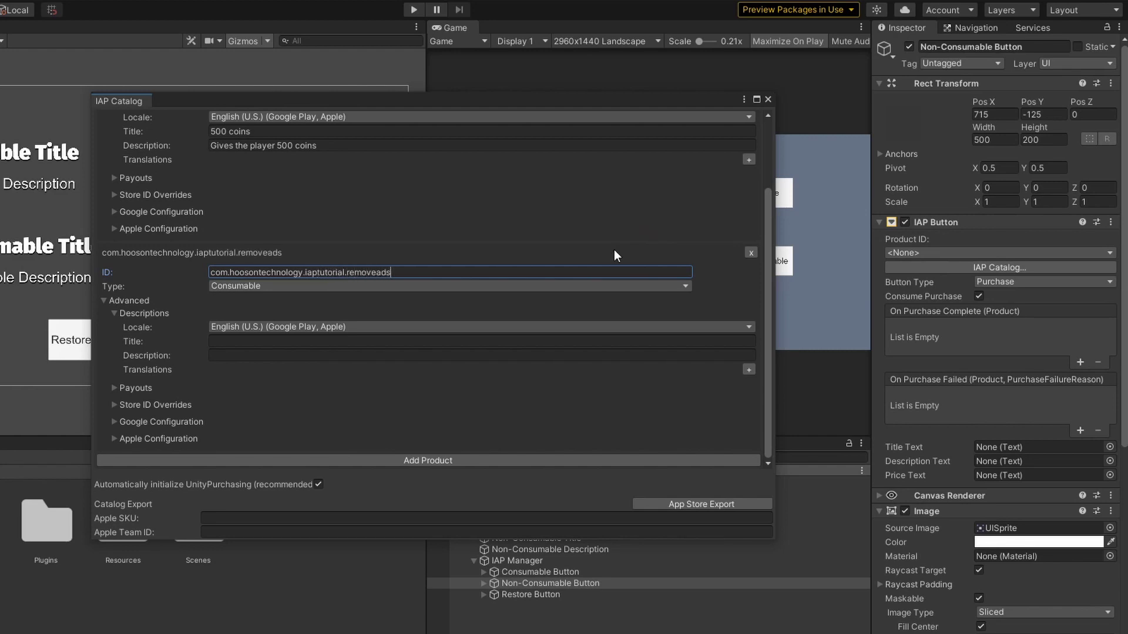
Make the removeads product Non Consumable, titled "Remove Advertisement" with the description "All ads will be permanently removed"
left_click(559, 286)
left_click(318, 316)
left_click(325, 341)
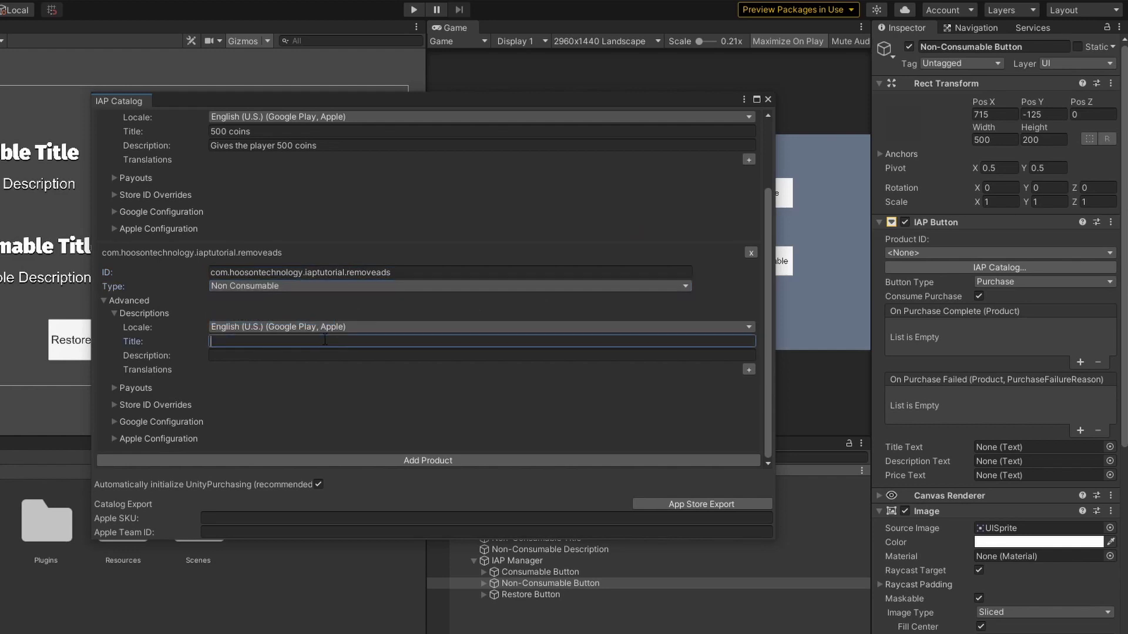
type("Remove Advertisement")
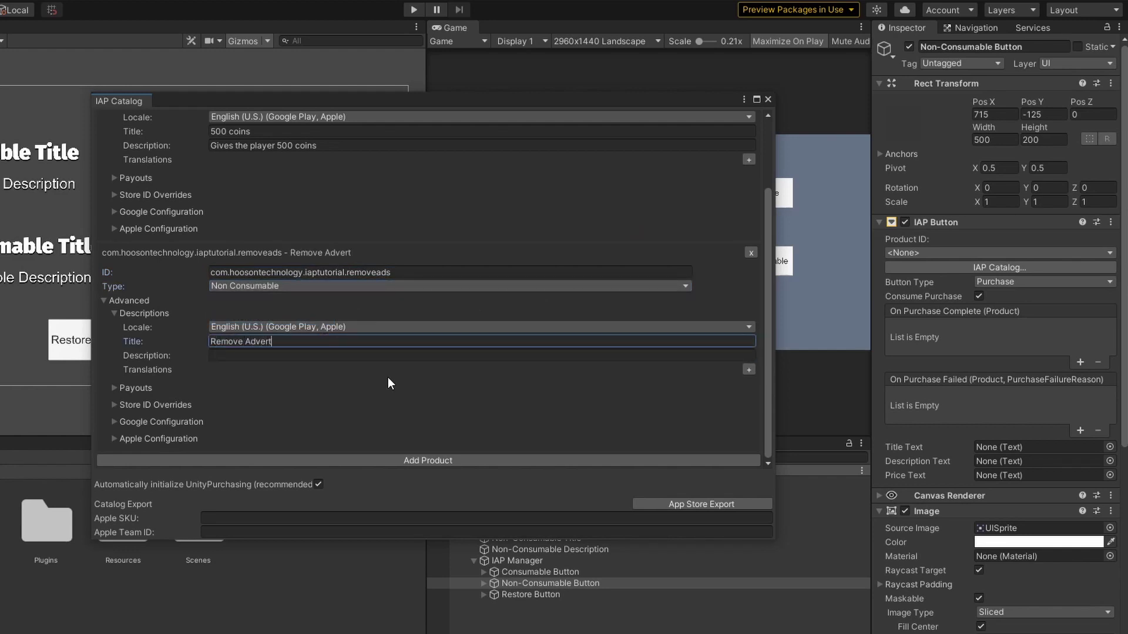
left_click(376, 355)
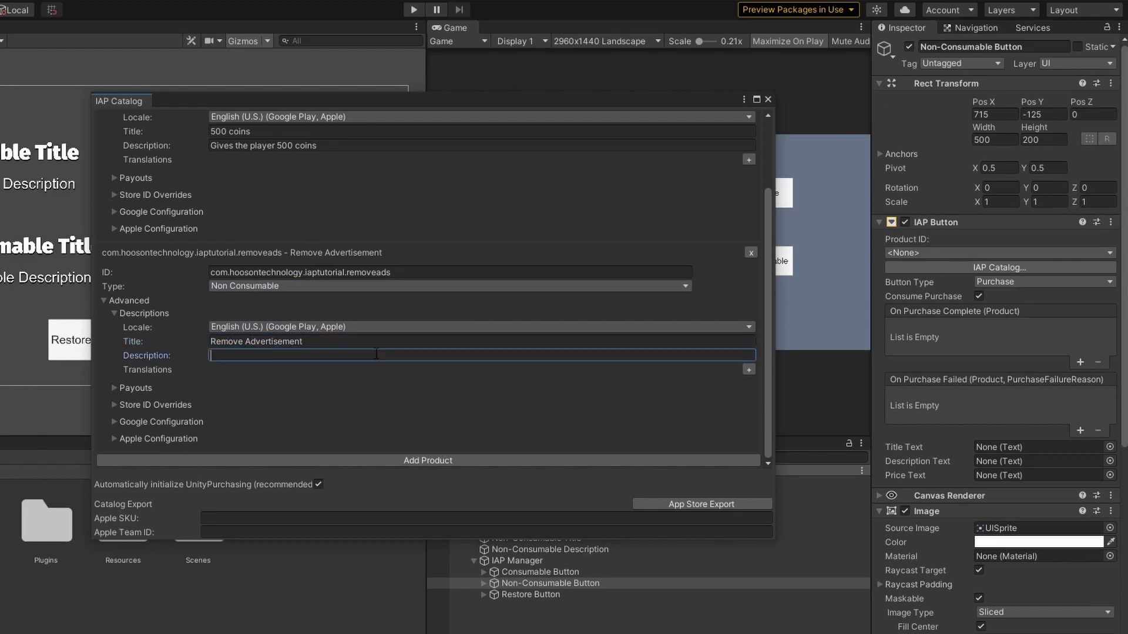
type("All ads will be permanently removed")
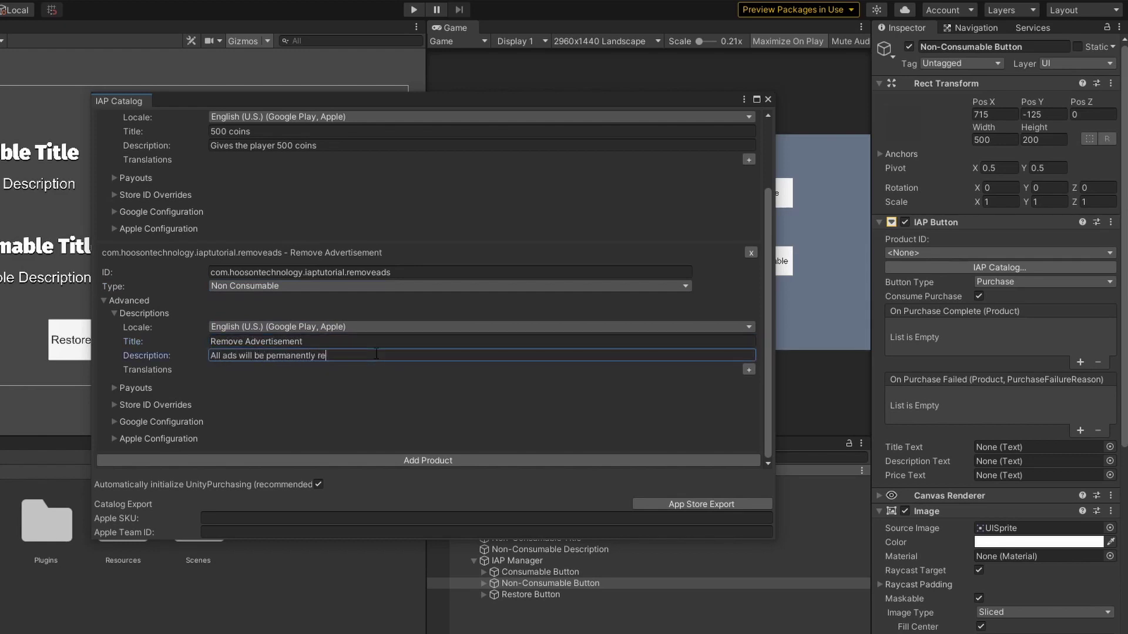
Price the removeads product at Apple Tier 5 - USD 4.99 and Google 4.99, and close the IAP Catalog
left_click(118, 421)
scroll(118, 434, "down", 2)
left_click(114, 439)
scroll(167, 421, "down", 1)
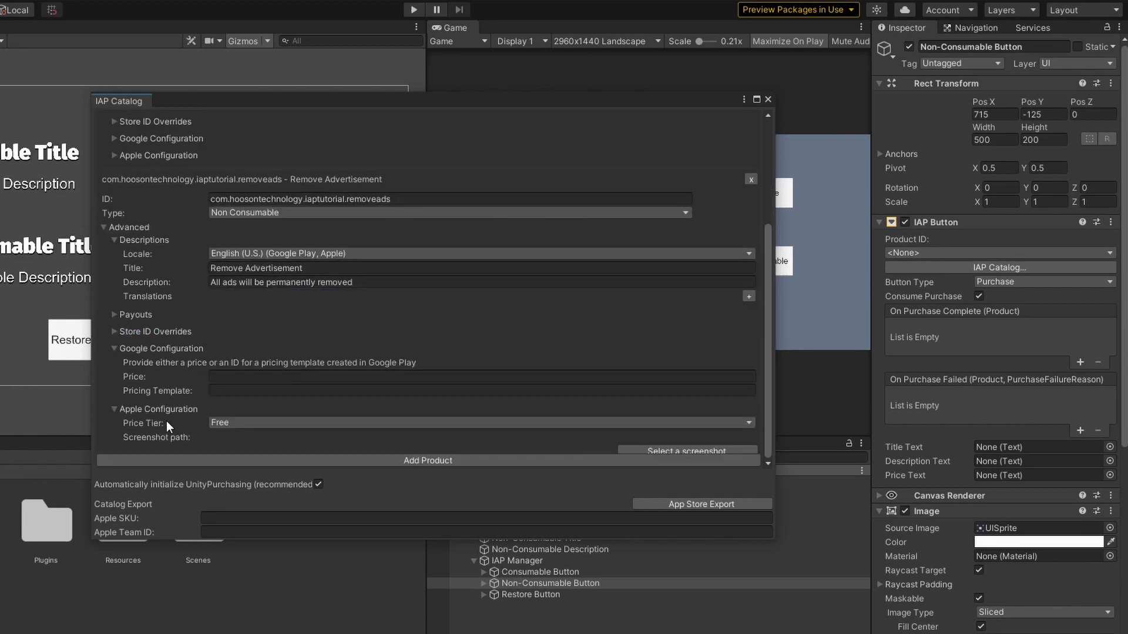
left_click(240, 422)
left_click(272, 68)
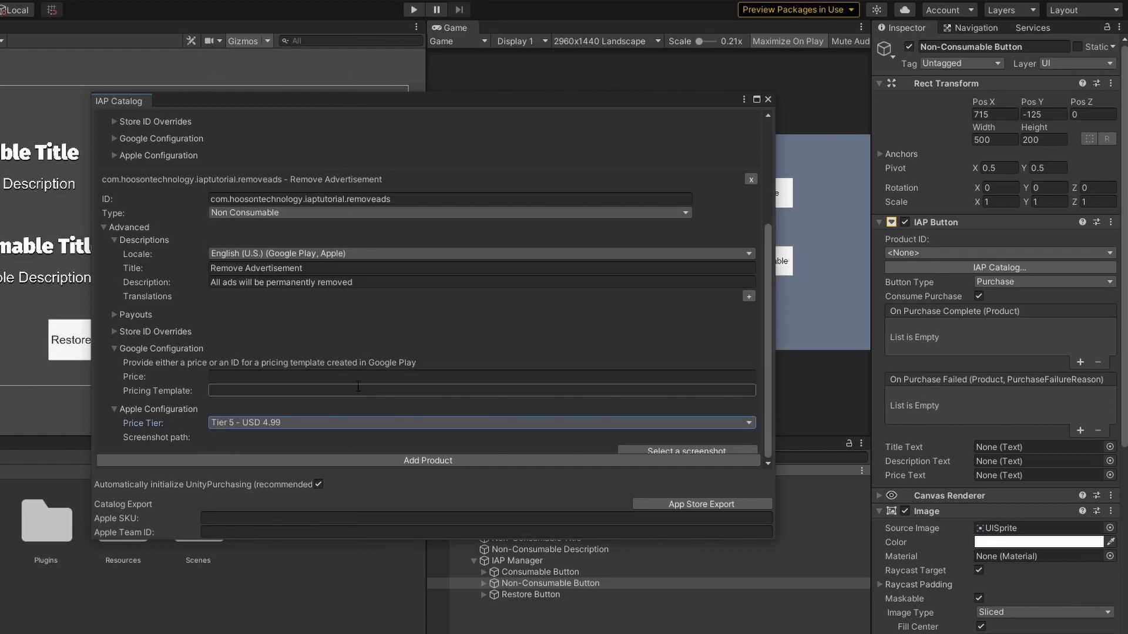
left_click(361, 377)
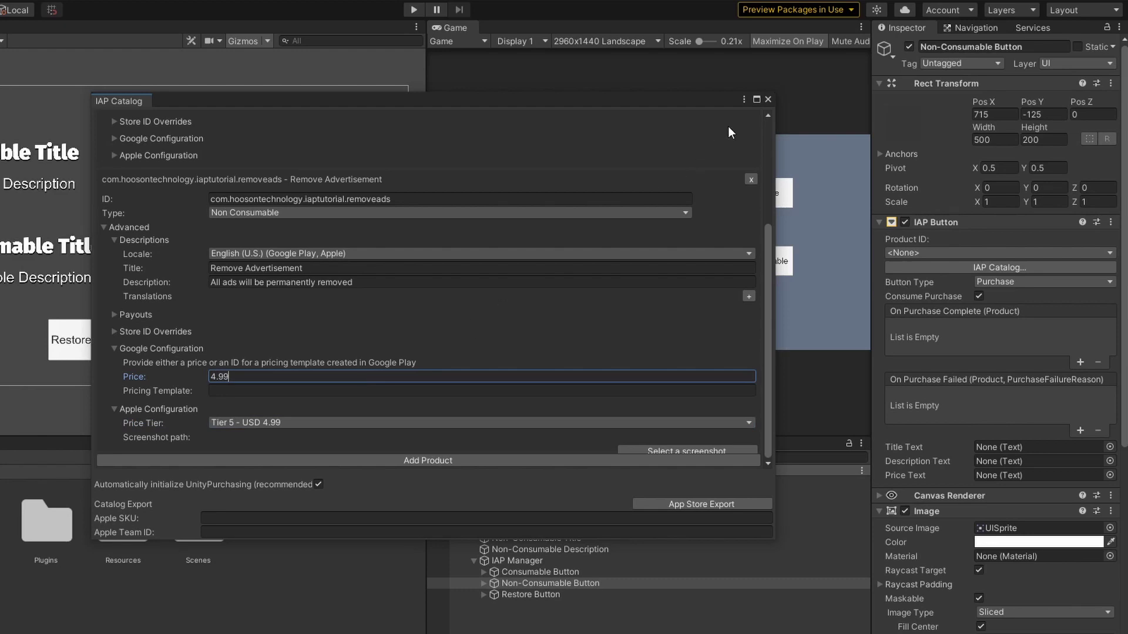
left_click(767, 100)
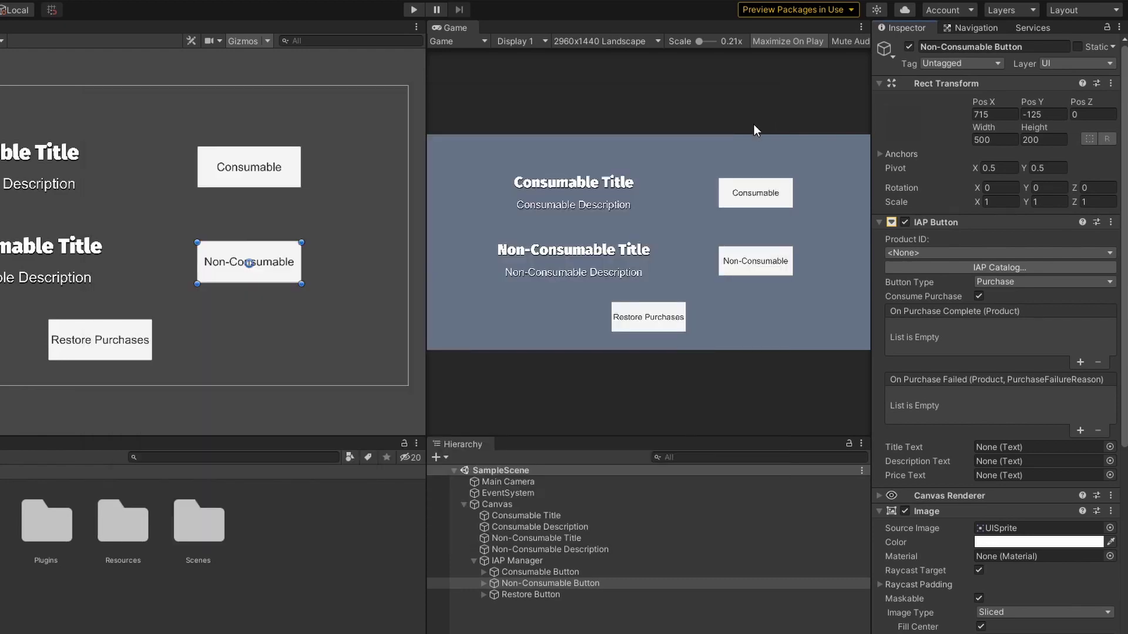
Assign the removeads product, Non-Consumable Title, Non-Consumable Description and the button's own Text as price text to the Non-Consumable Button
left_click(1030, 252)
left_click(1037, 300)
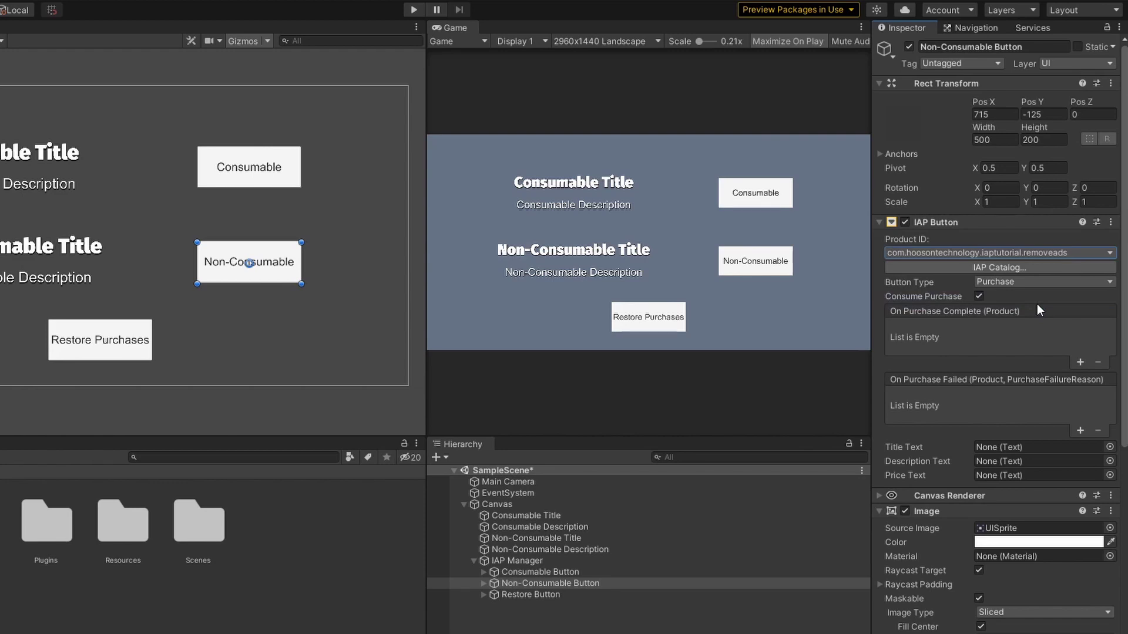
left_click_drag(540, 537, 1015, 464)
left_click(483, 583)
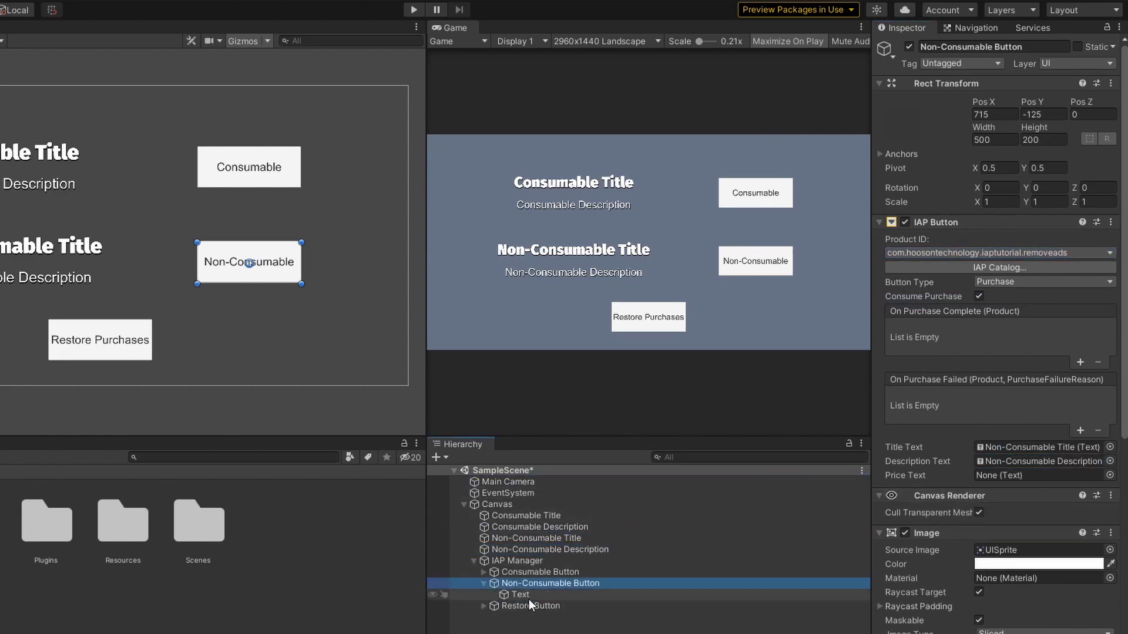
left_click_drag(521, 594, 1025, 475)
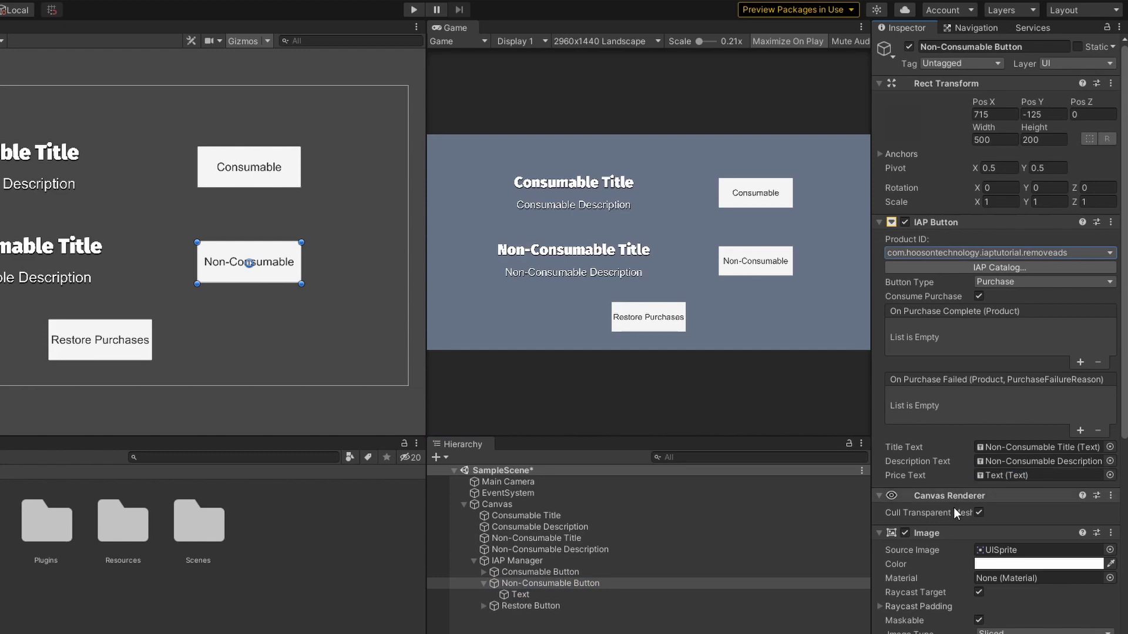
left_click(482, 584)
Set the Restore Button's IAP button type to Restore and run the scene
left_click(539, 596)
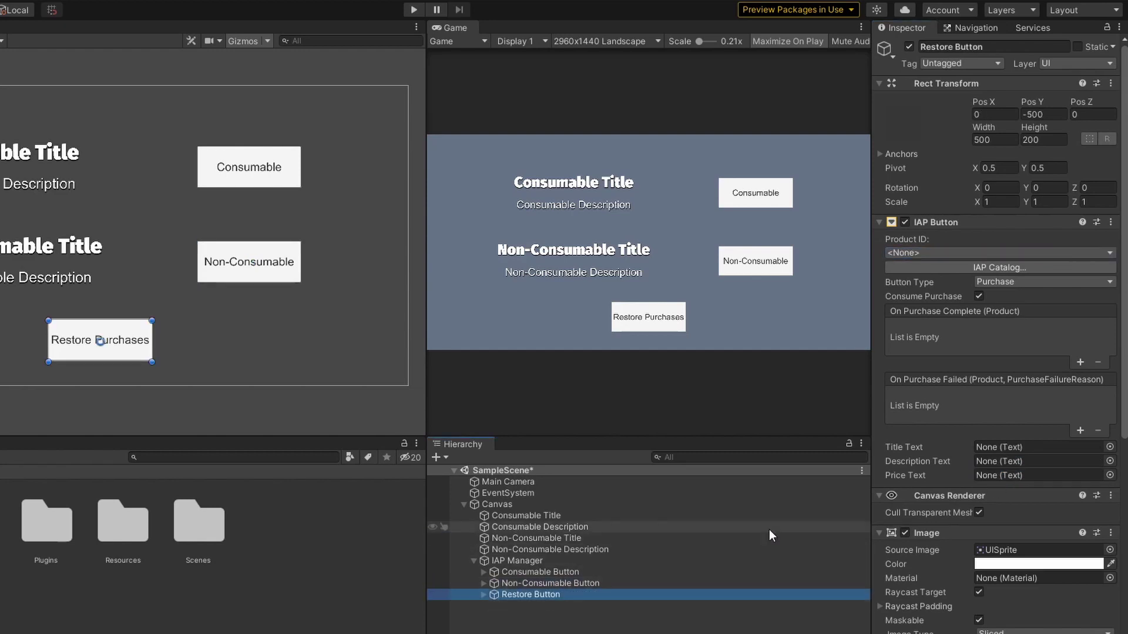
left_click(1072, 285)
left_click(1048, 311)
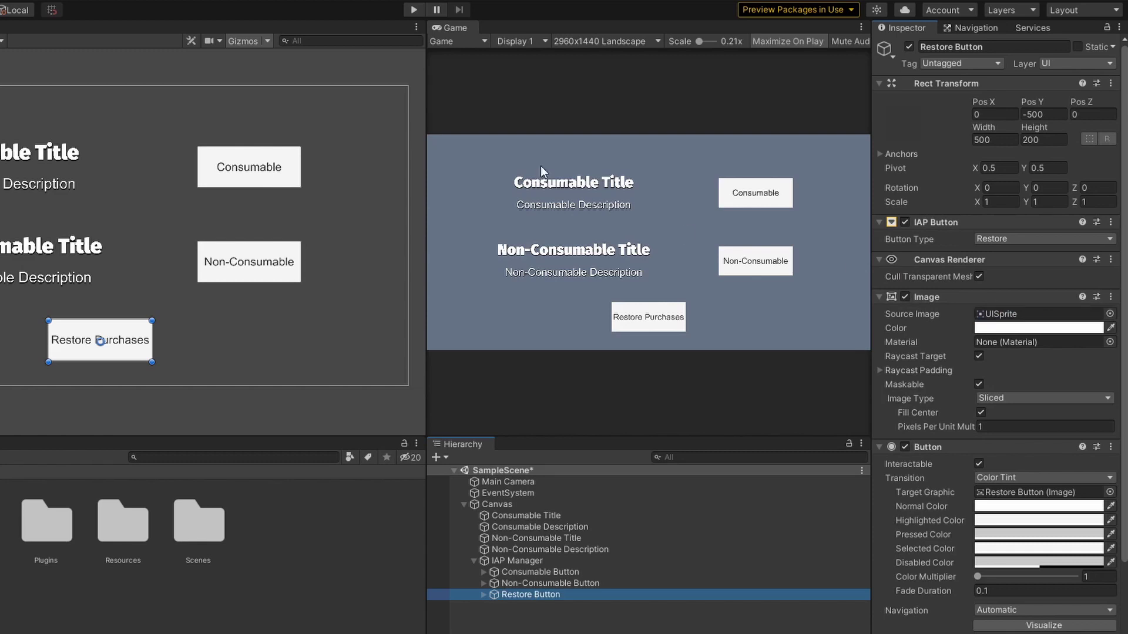
left_click(414, 14)
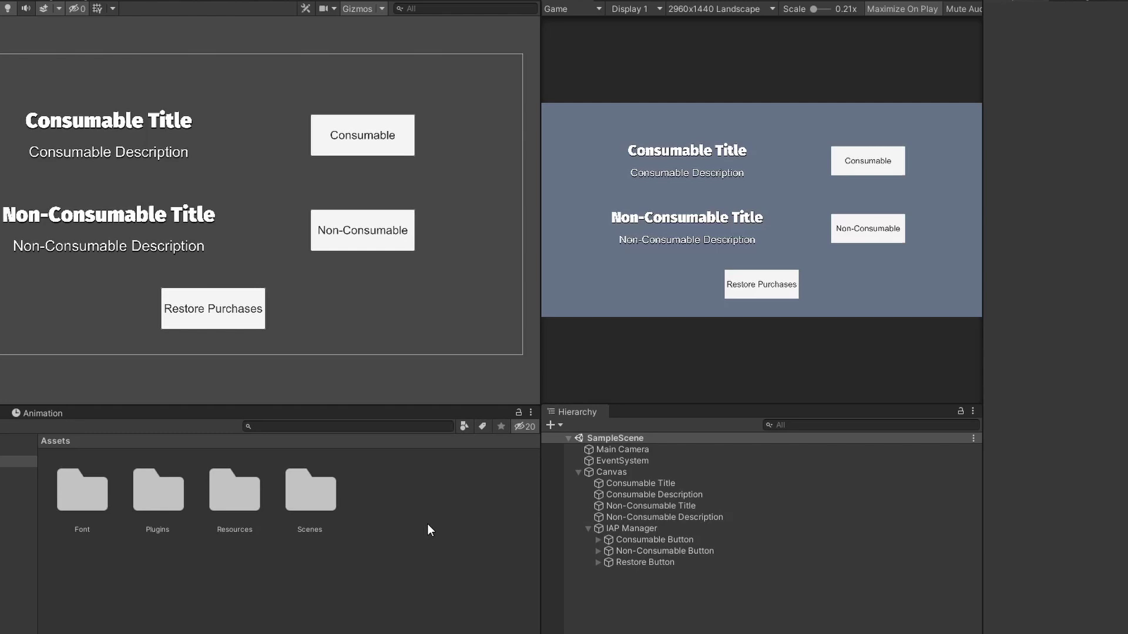
Create a C# script named IAPManager in the Assets folder
right_click(360, 481)
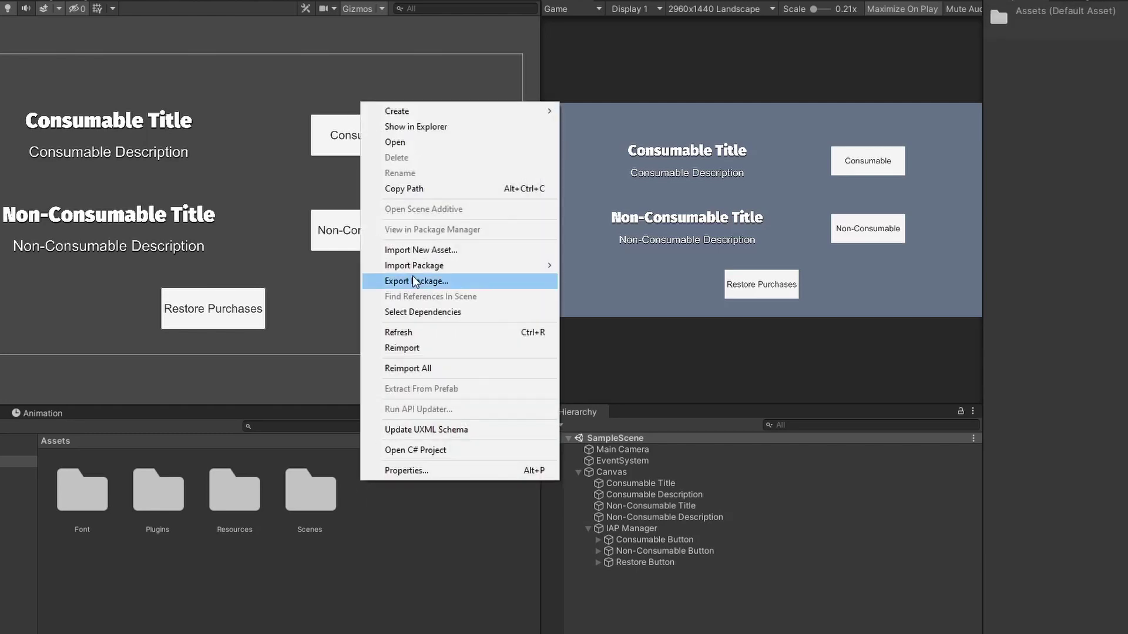
mouse_move(500, 116)
left_click(648, 132)
type("IAPManager")
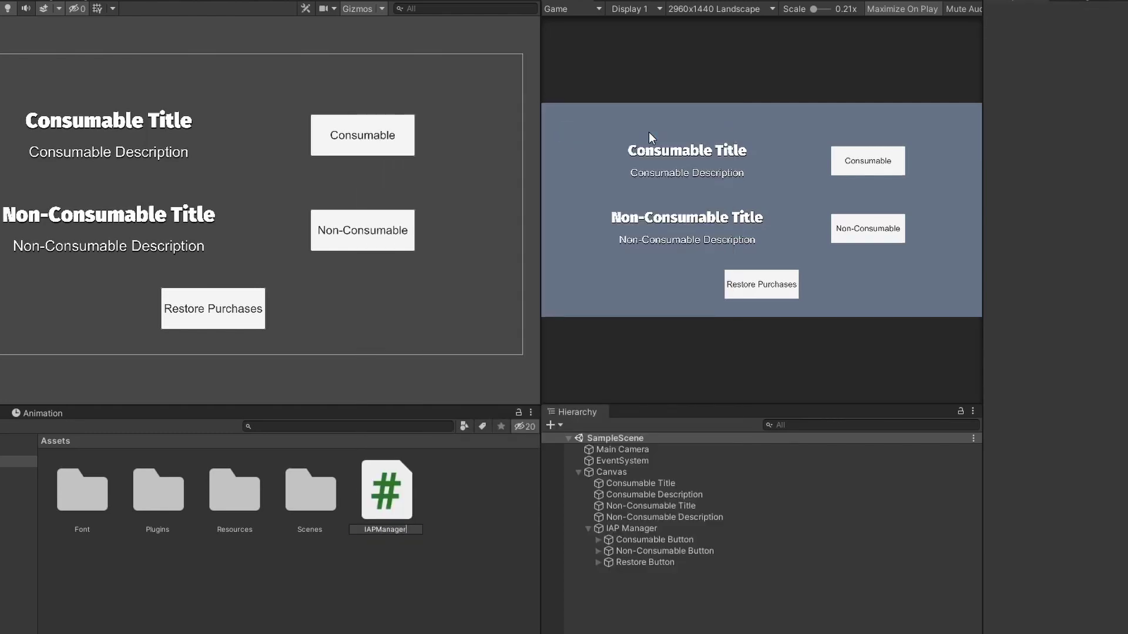
Open the IAPManager script in the code editor and delete its default Start and Update methods with their comments
key("Return")
double_click(387, 490)
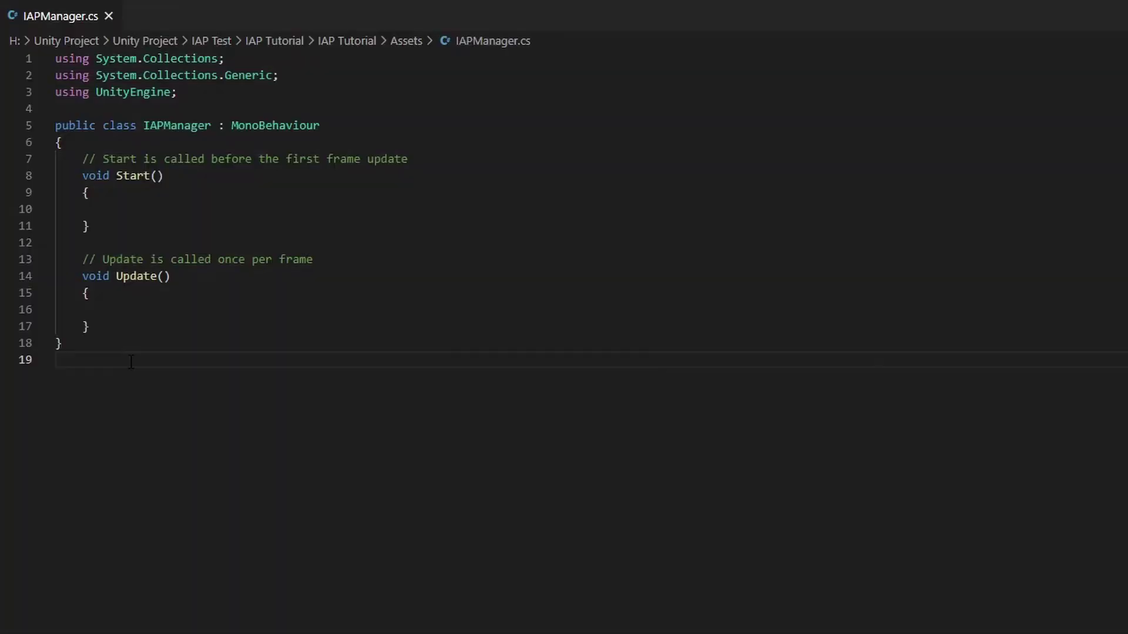
left_click_drag(90, 327, 47, 161)
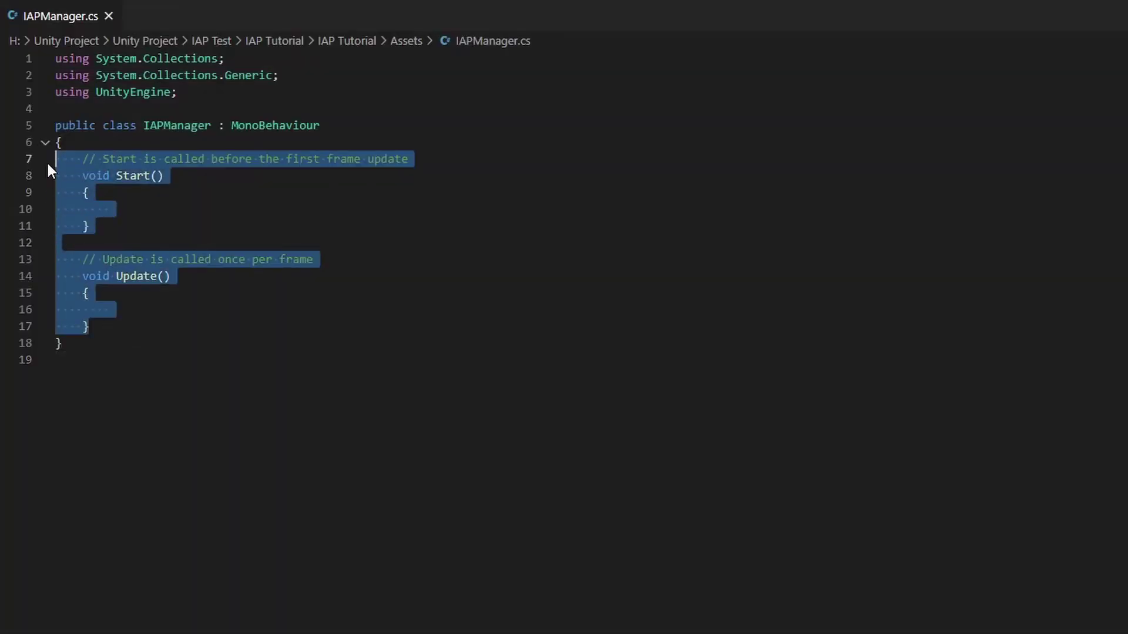
key("Delete")
Add a using directive for UnityEngine.Purchasing below the existing using lines
key("Return")
type("using ")
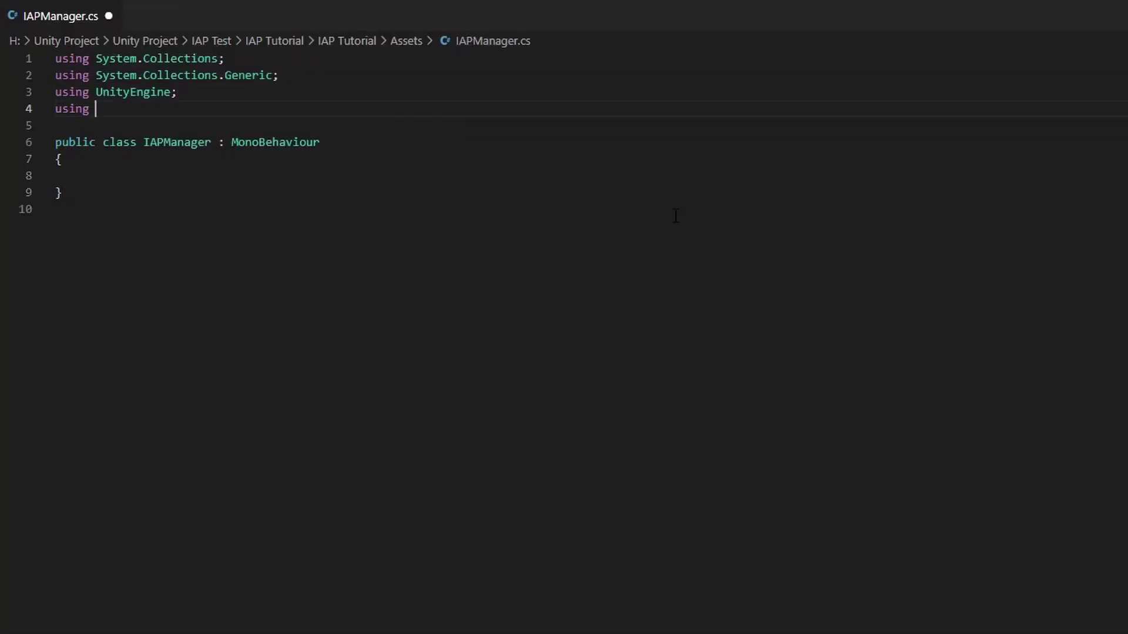
type("UnityEngine.Purchasing;")
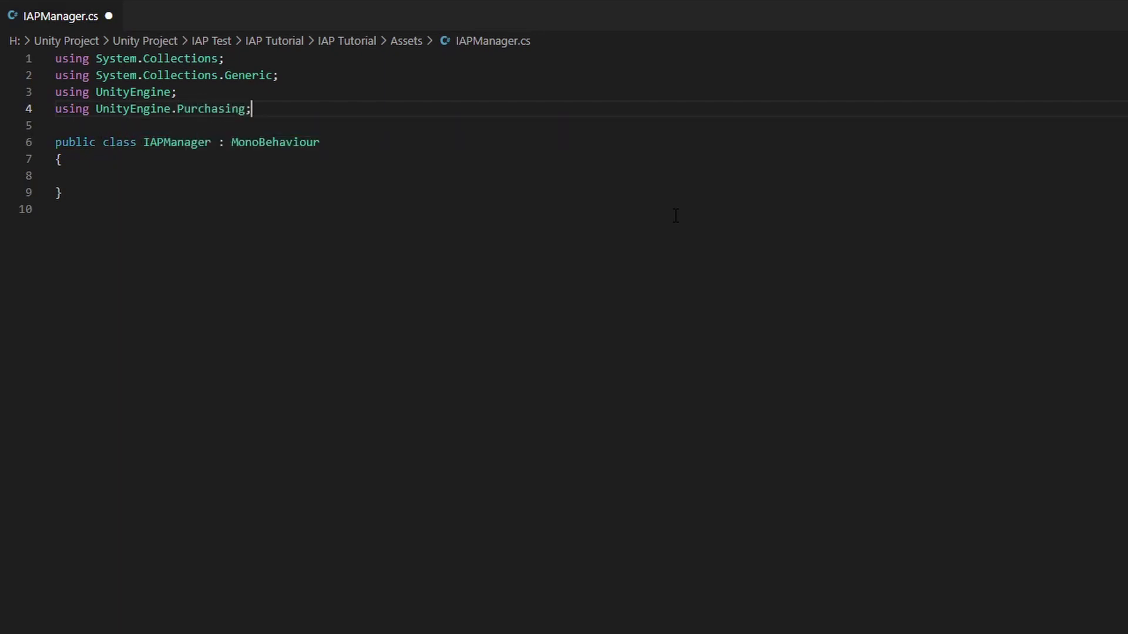
Add an empty public void method OnPurchaseComplete(Product product) inside the IAPManager class
left_click(322, 176)
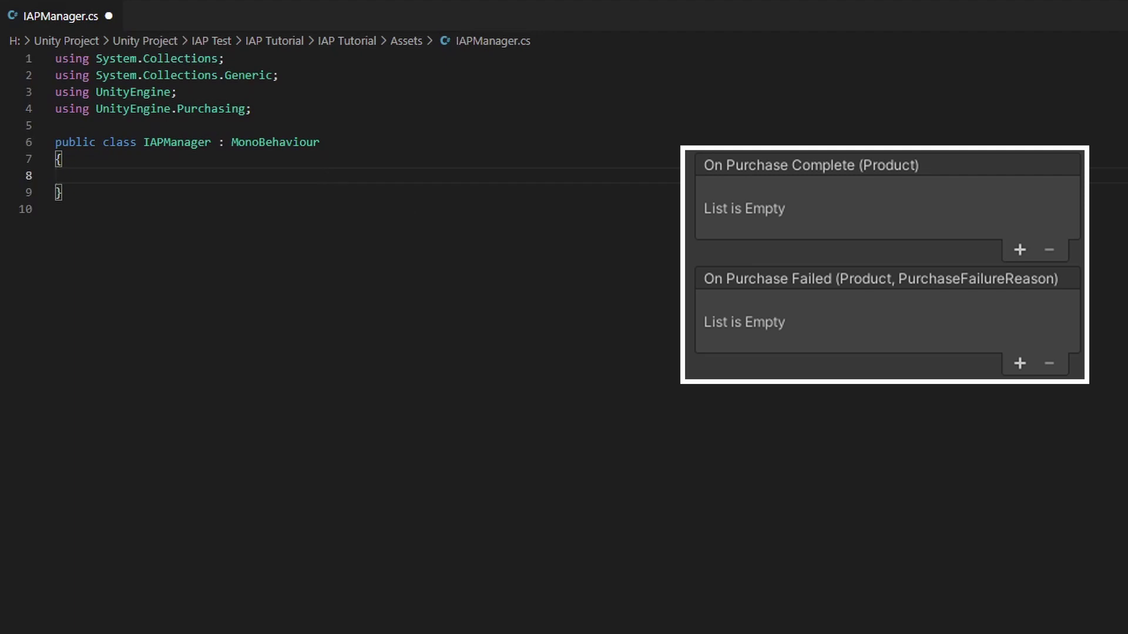
key("Tab")
type("public void OnPurchaseComplete")
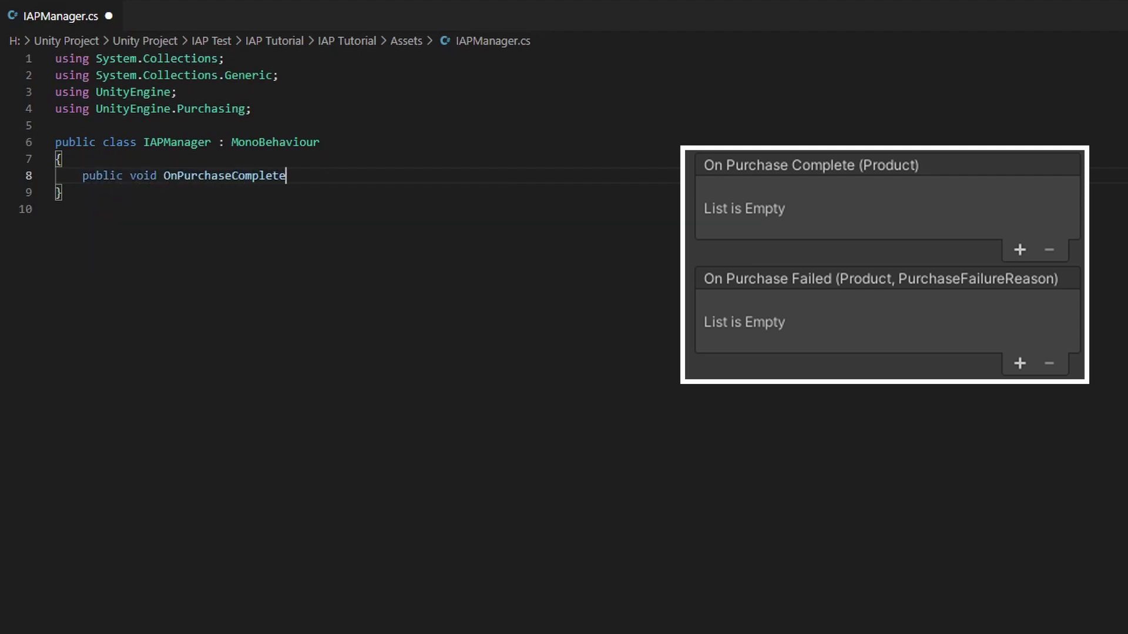
type("()Product produc")
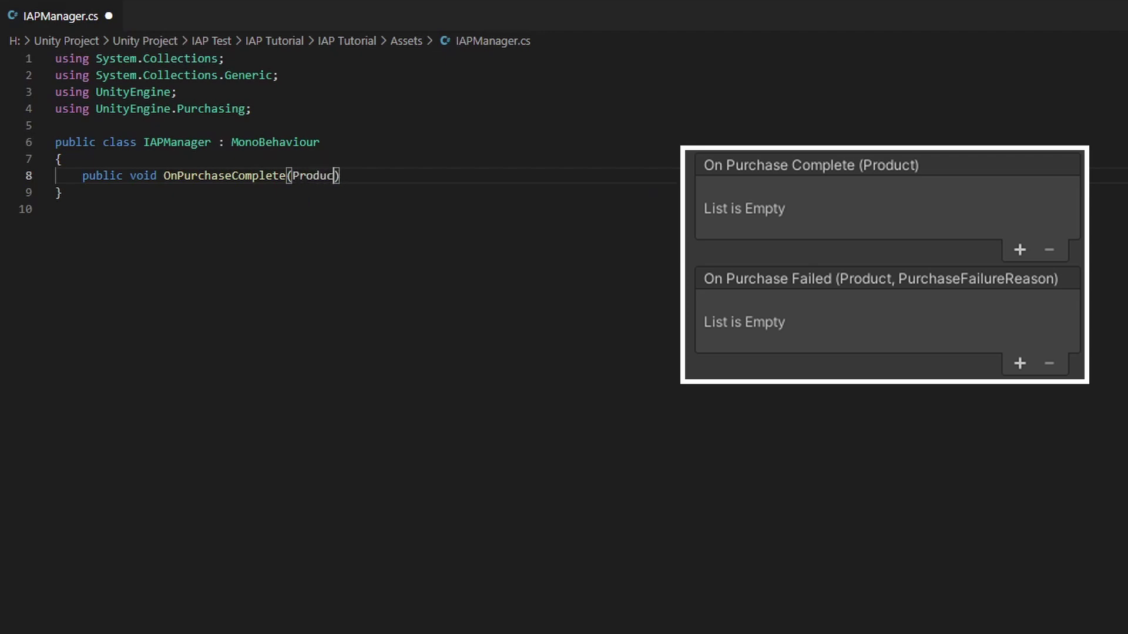
type("t")
key("End")
key("Return")
type("{")
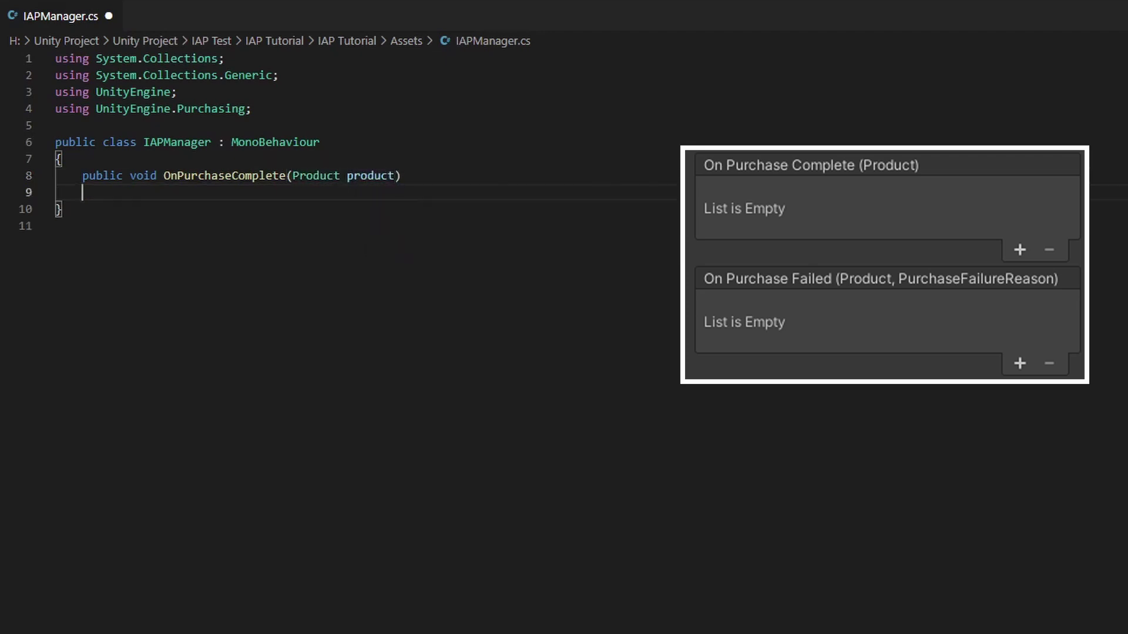
key("Return")
Add an empty public void method OnPurchaseFailed(Product product, PurchaseFailureReason failureReason) below OnPurchaseComplete
key("Down")
key("End")
key("Return")
key("Return")
type("public void OnP")
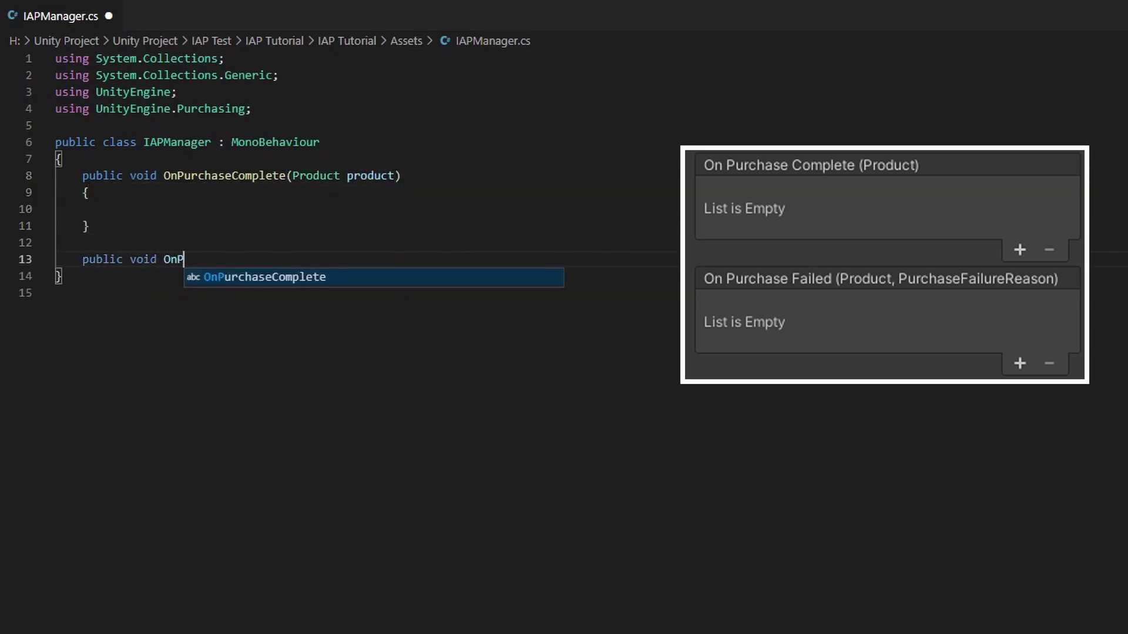
type("urchaseFailed(Product product, Purch")
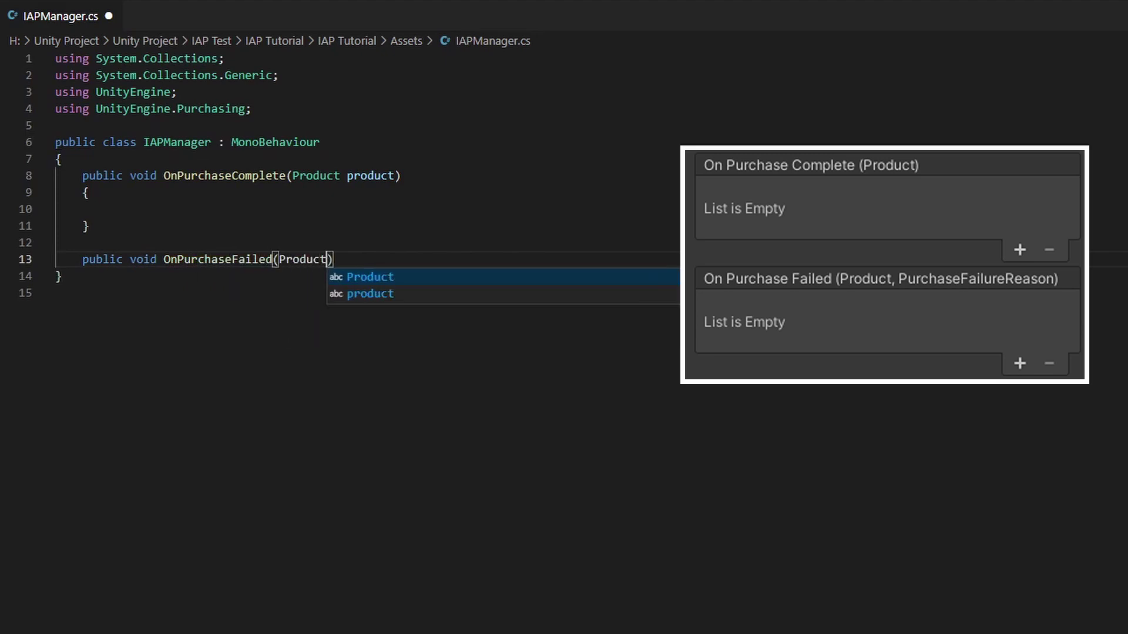
type("aseFailureReason failureReason")
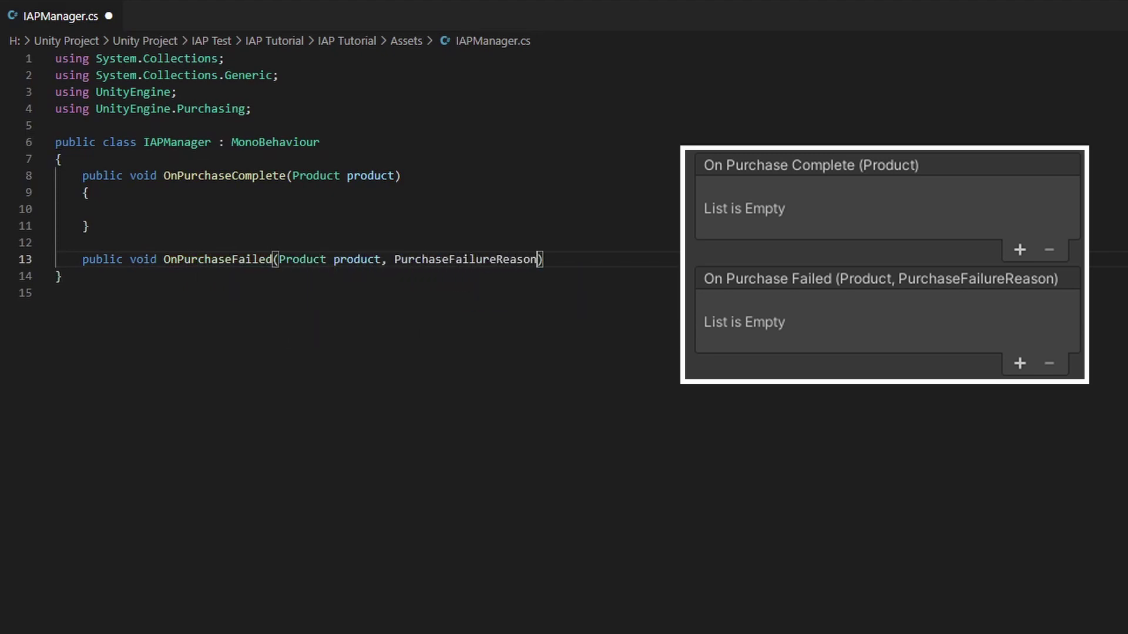
type(")")
key("Return")
type("{")
key("Return")
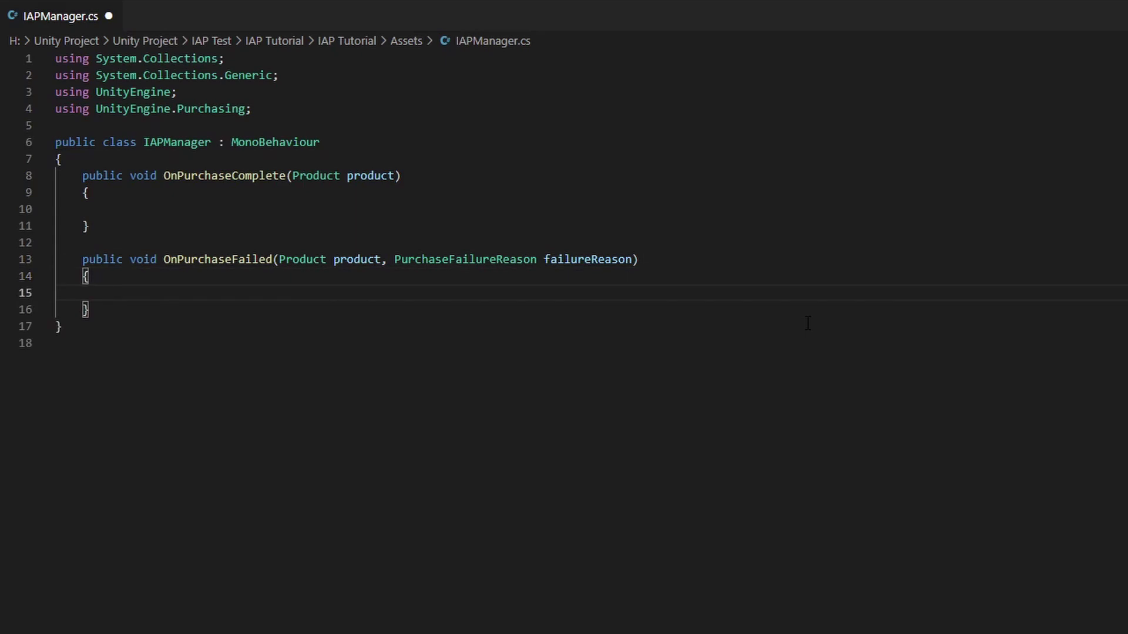
Declare a private string coin500 with the value "com.hoosontechnology.iaptutorial.coin500" at the start of the class
left_click(352, 162)
key("Return")
type("priva")
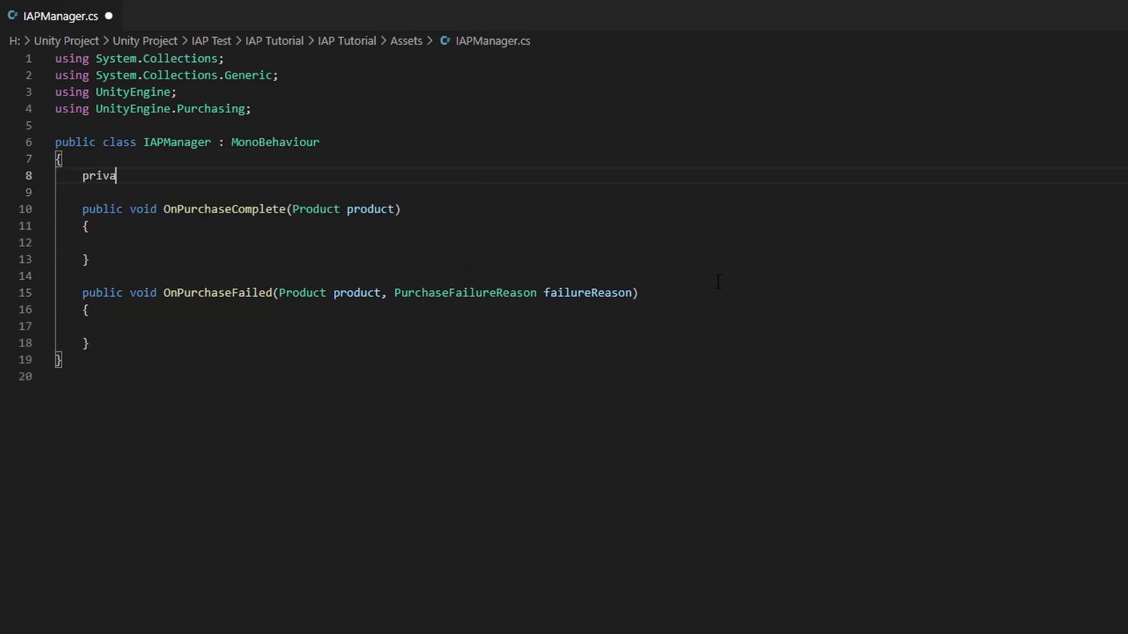
type("te string coin500")
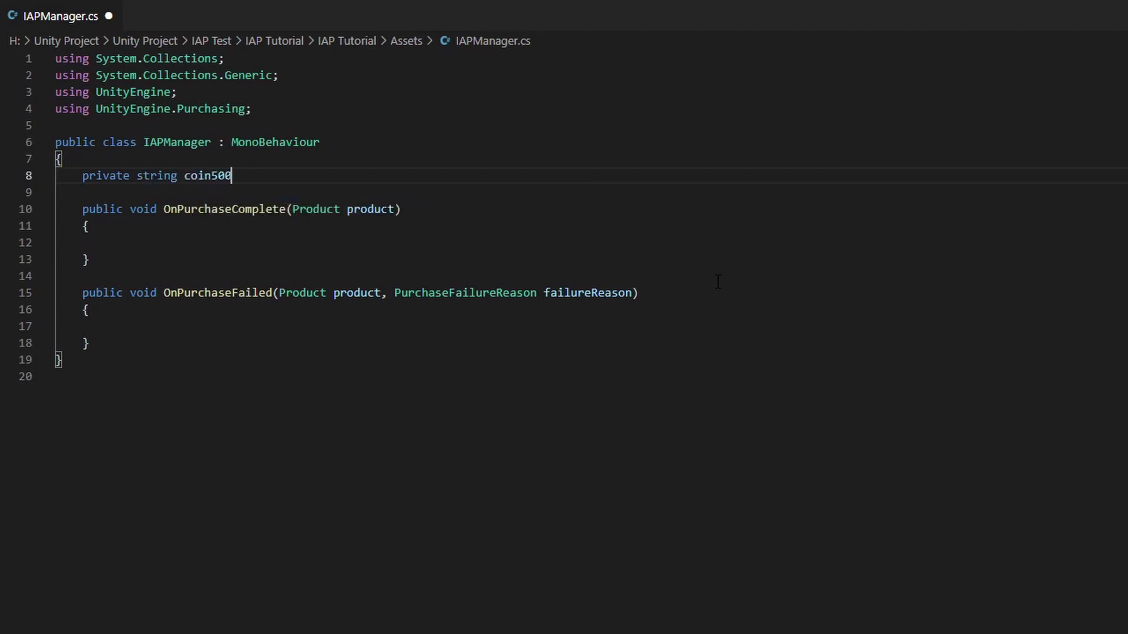
type(" = \"com.hoosontechnology.iaptutorial")
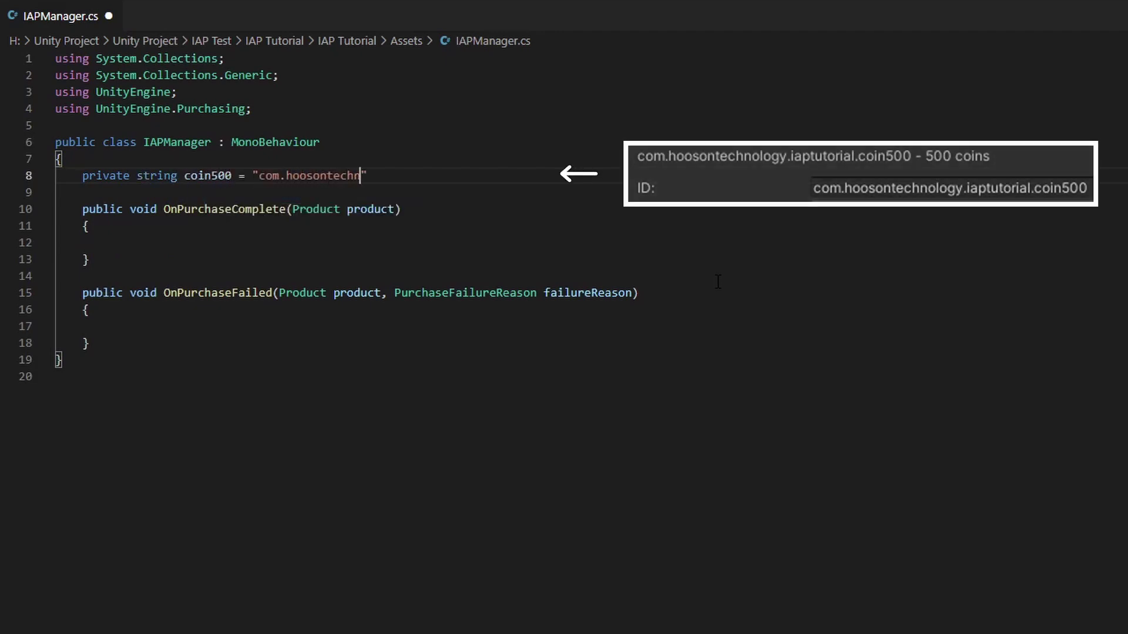
type(".coin500\";")
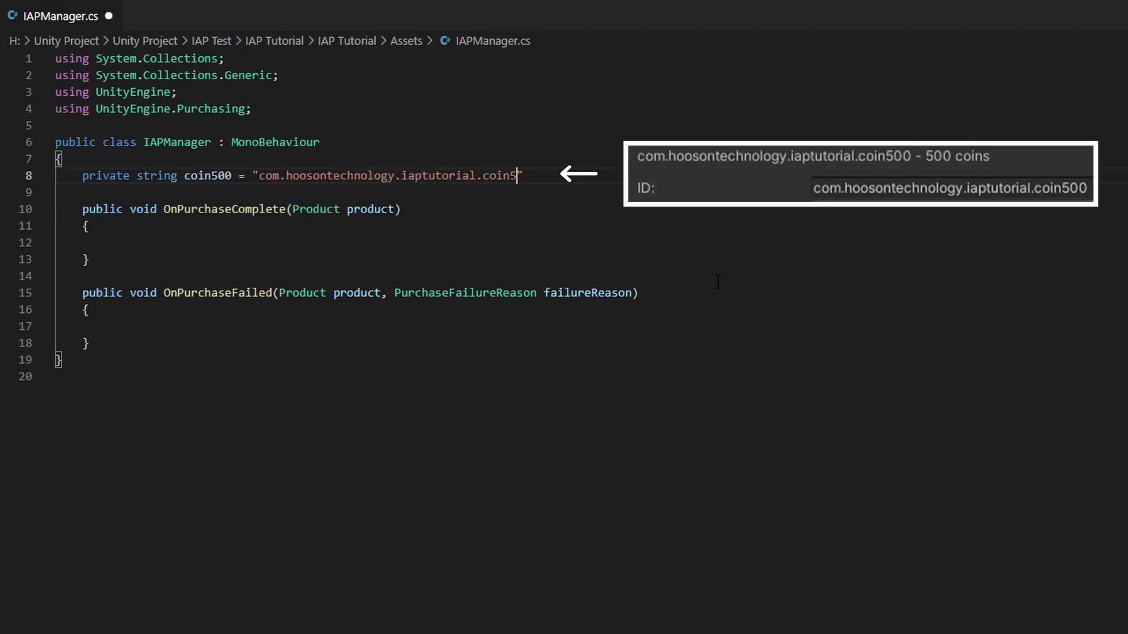
Declare a private string removeAds with the value "com.hoosontechnology.iaptutorial.removeads" below coin500
key("Return")
type("priv")
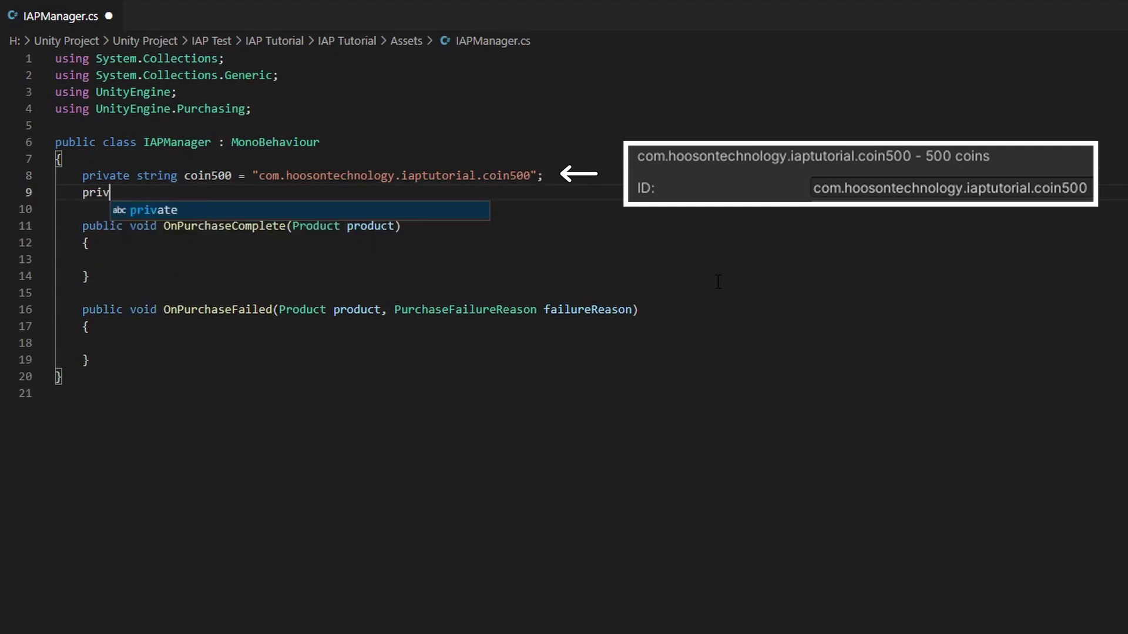
type("ate string removeAds ")
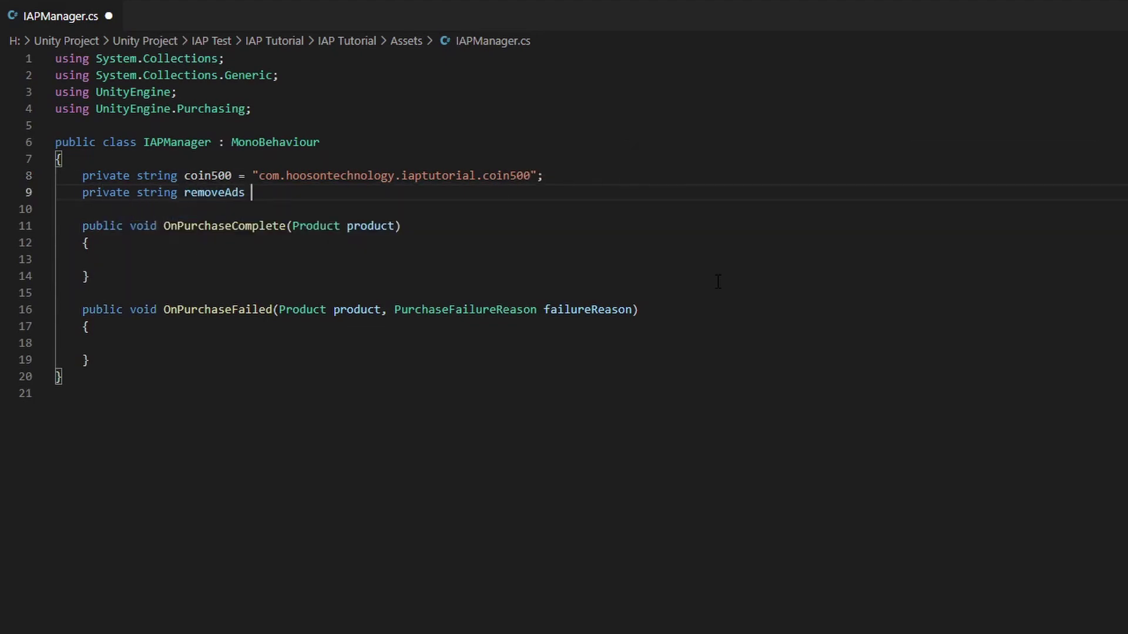
type("= \"\"com.hoosontechnology.iaptut")
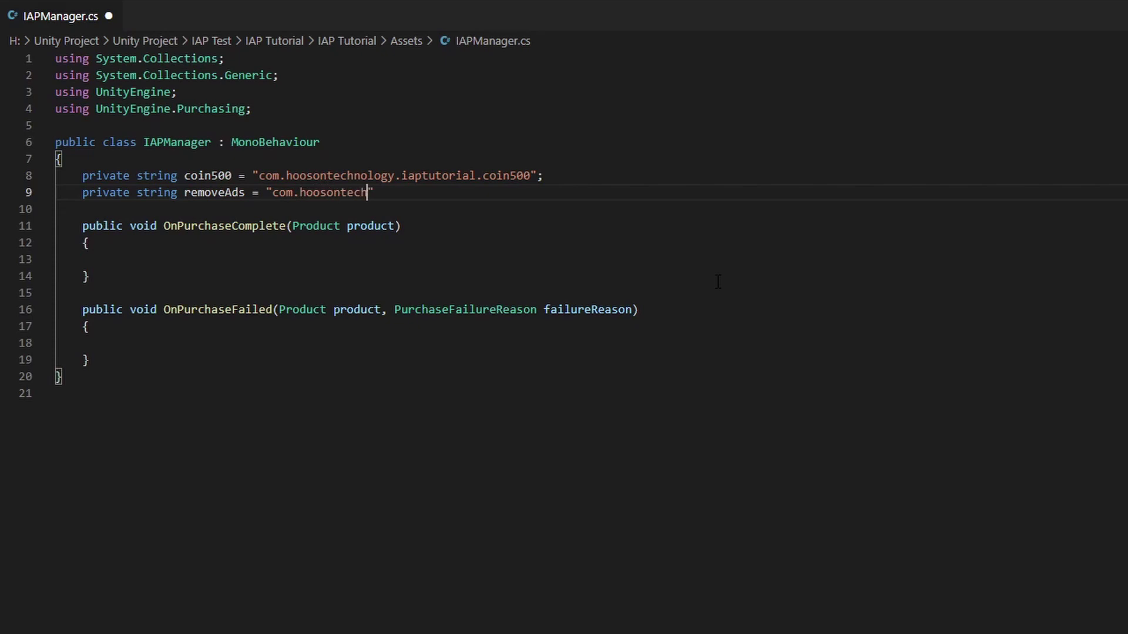
type("orial.removeads\";")
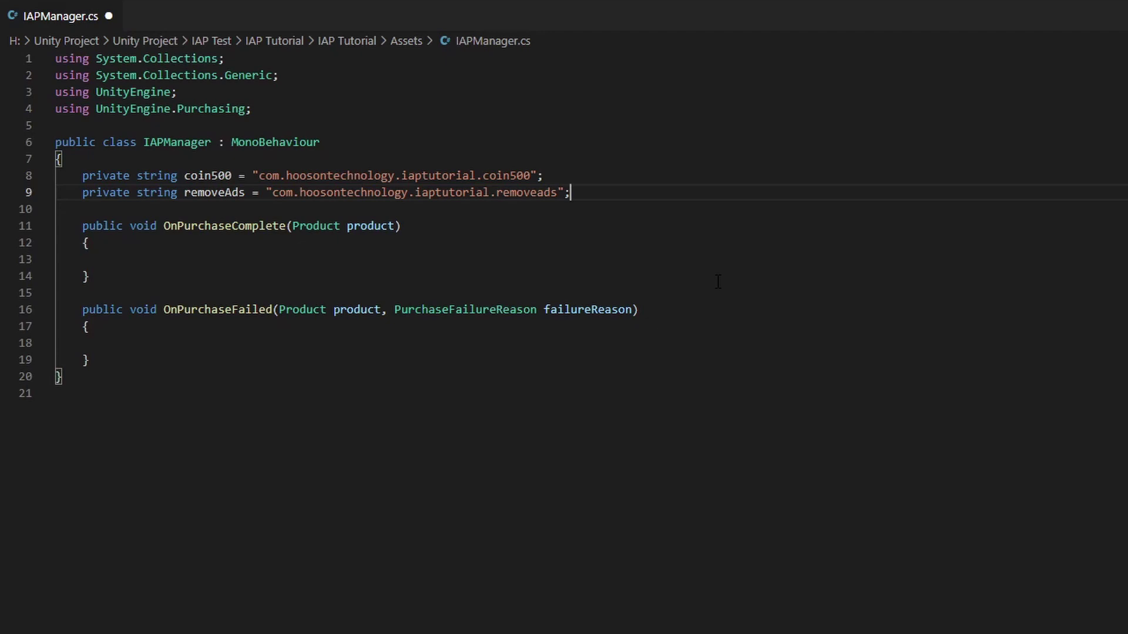
Add an if block in OnPurchaseComplete that checks whether product.definition.id == coin500
left_click(123, 258)
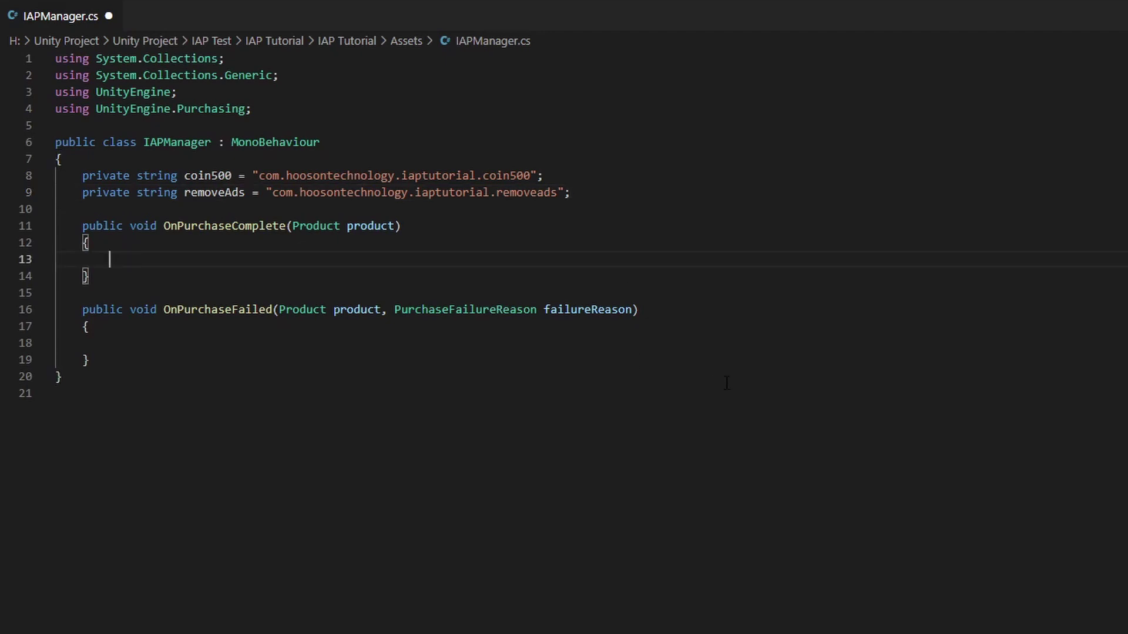
type("if()")
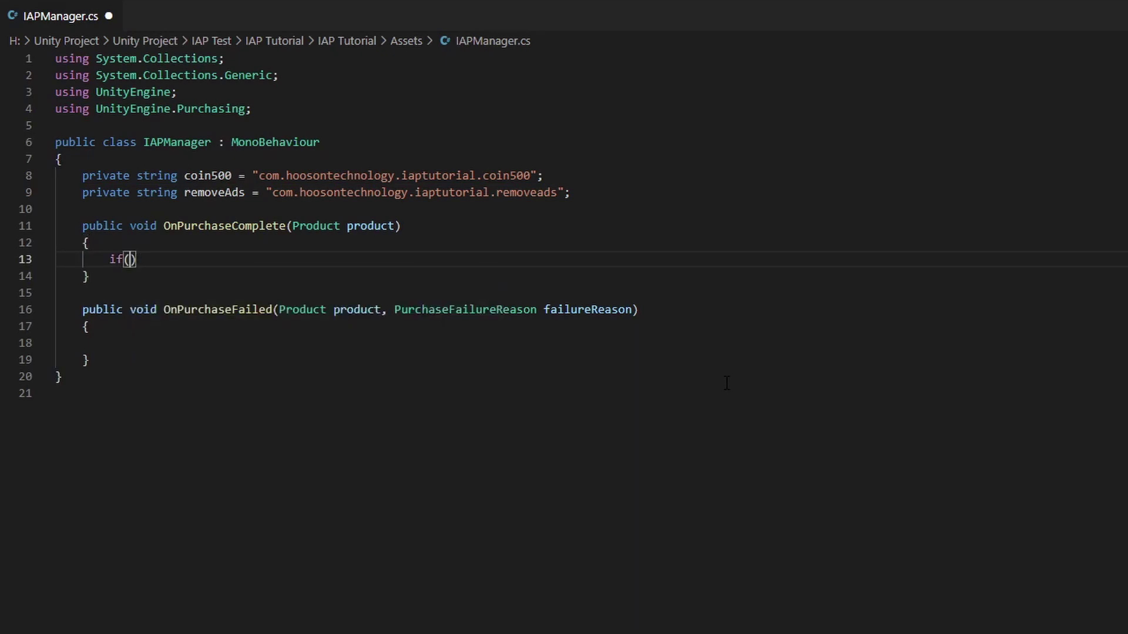
type("produc")
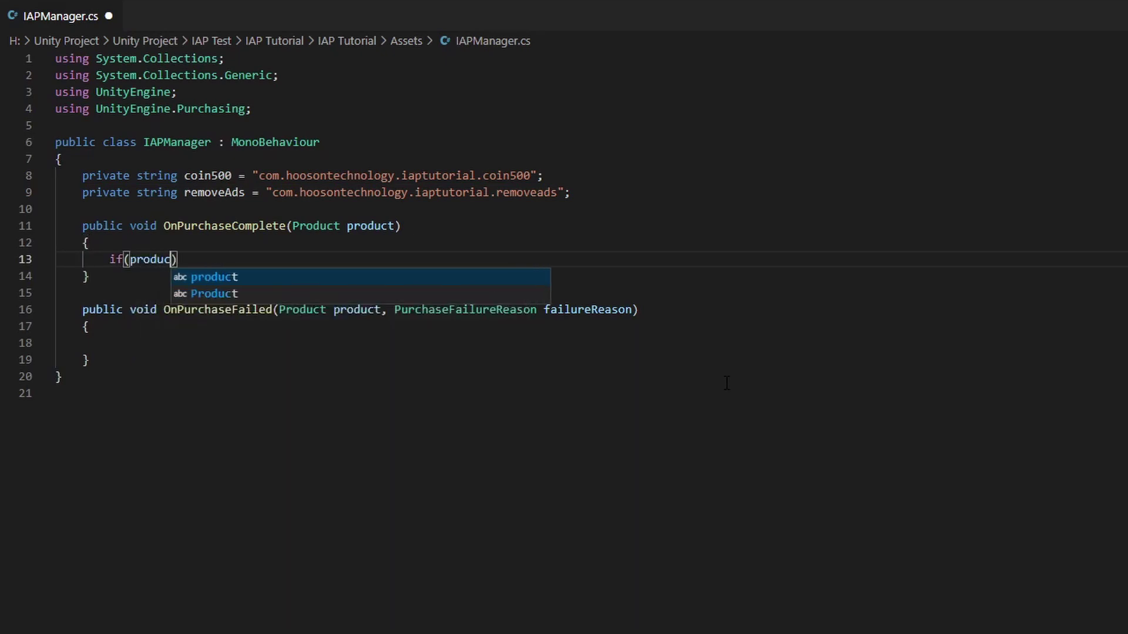
type("t.definition")
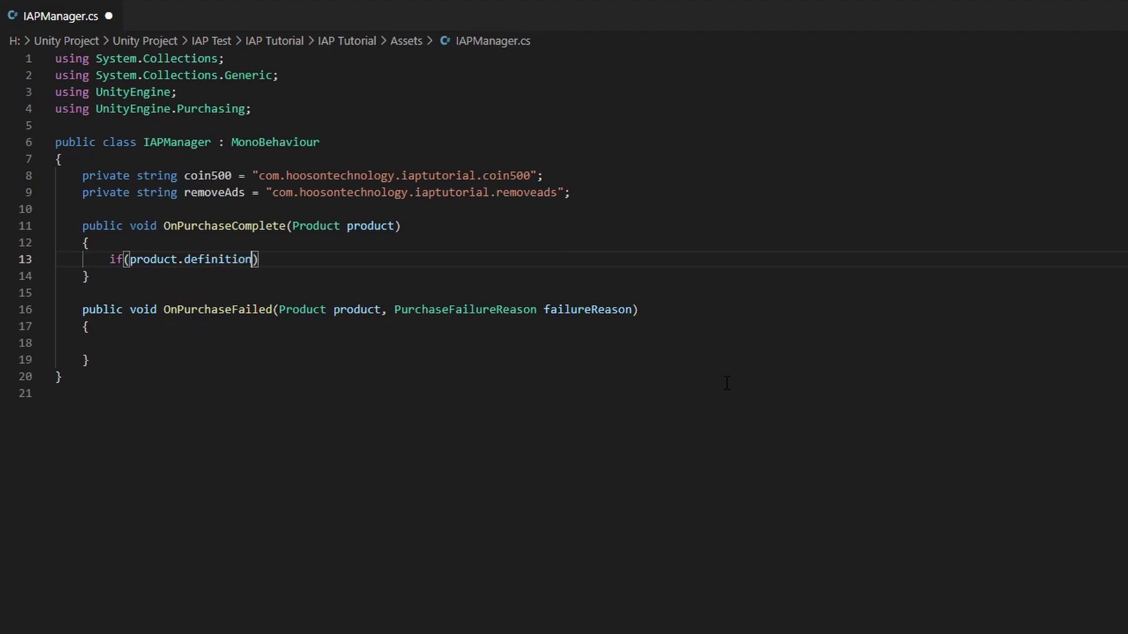
type(".id == coin500")
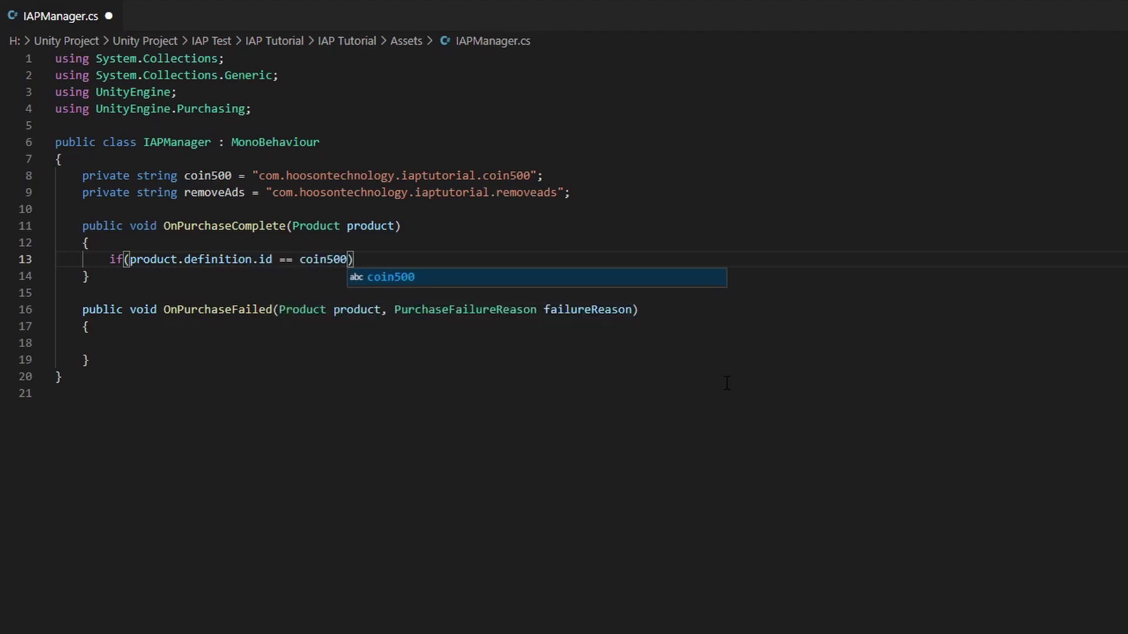
key("Right")
key("Return")
type("{")
key("Return")
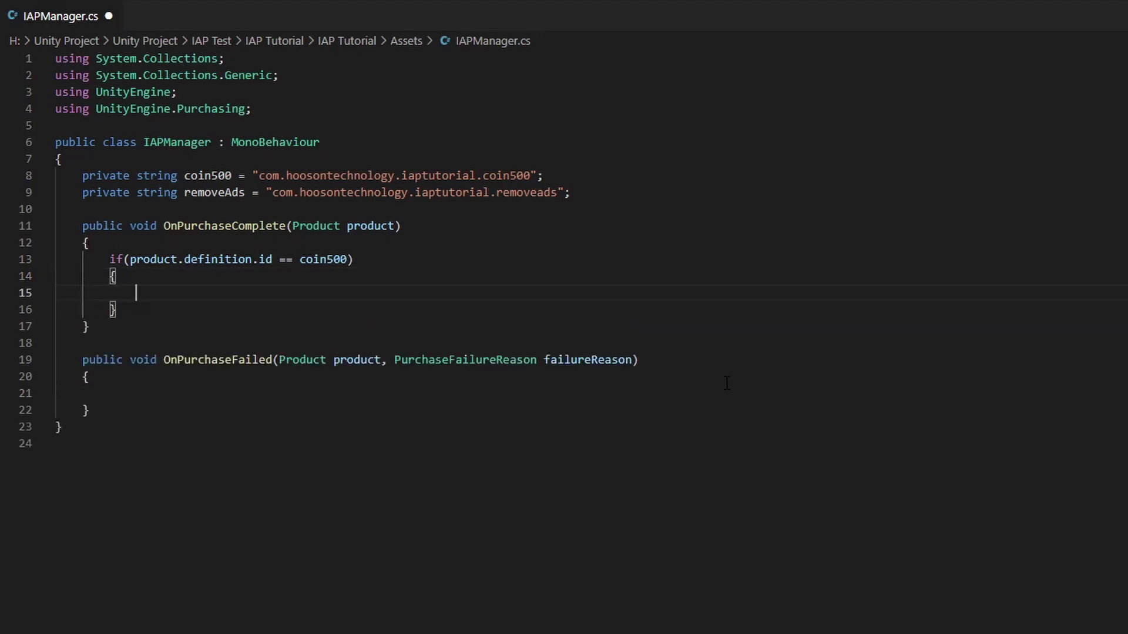
Fill the coin500 block with the comment "//reward your players" and a Debug.Log of "You've gained 500 coins"
type("//reward your players")
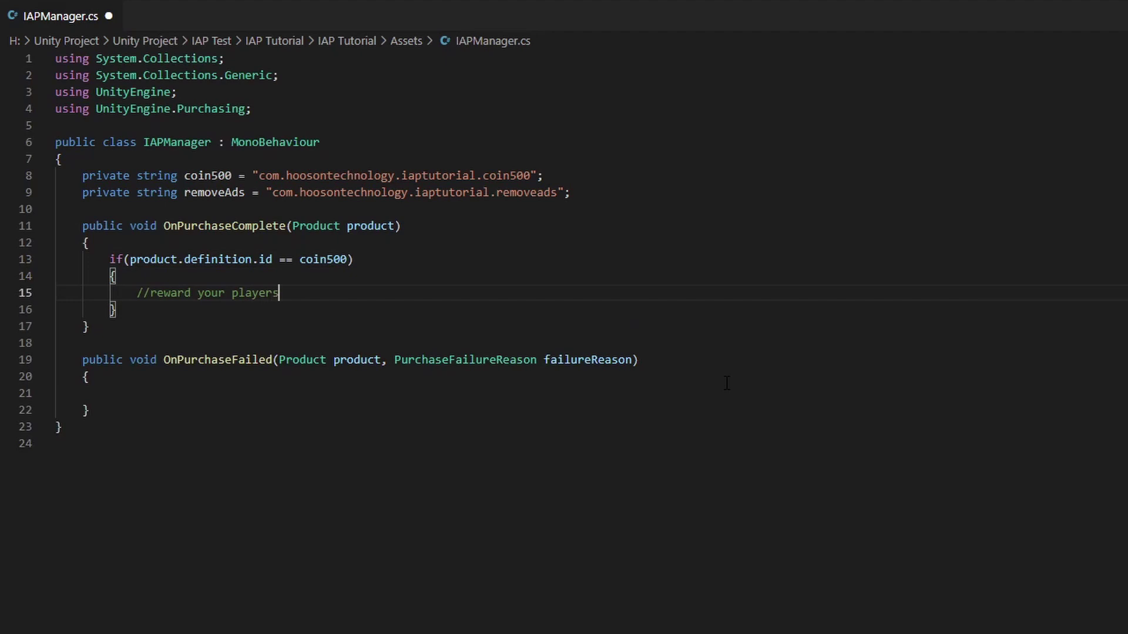
key("Return")
type("Debug.")
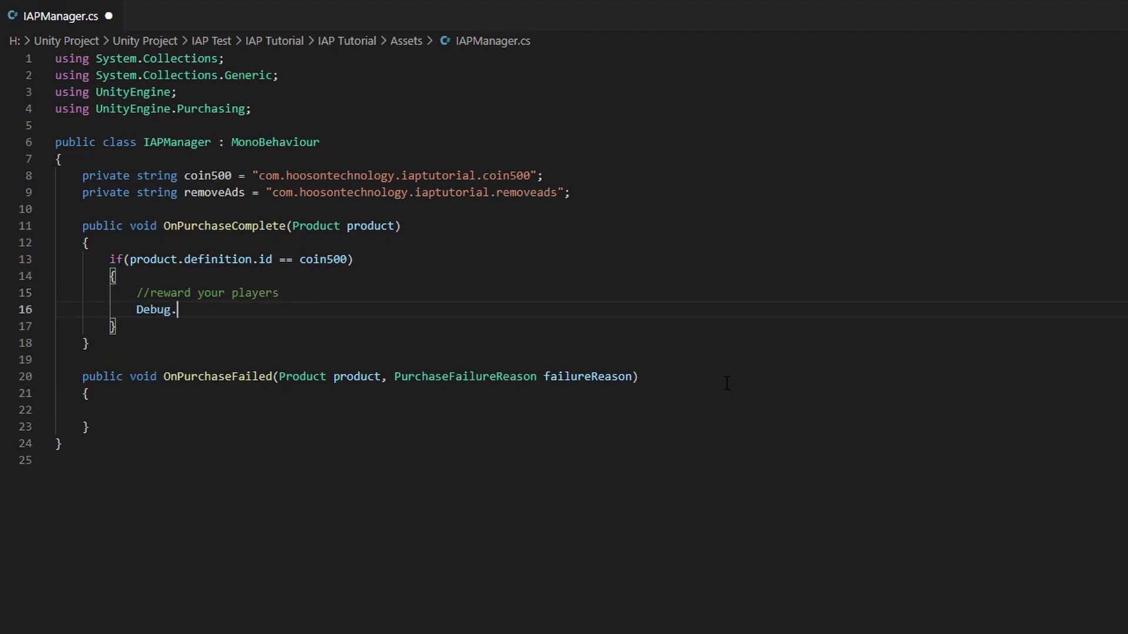
type("Log(\"You've gained 500 coins\");")
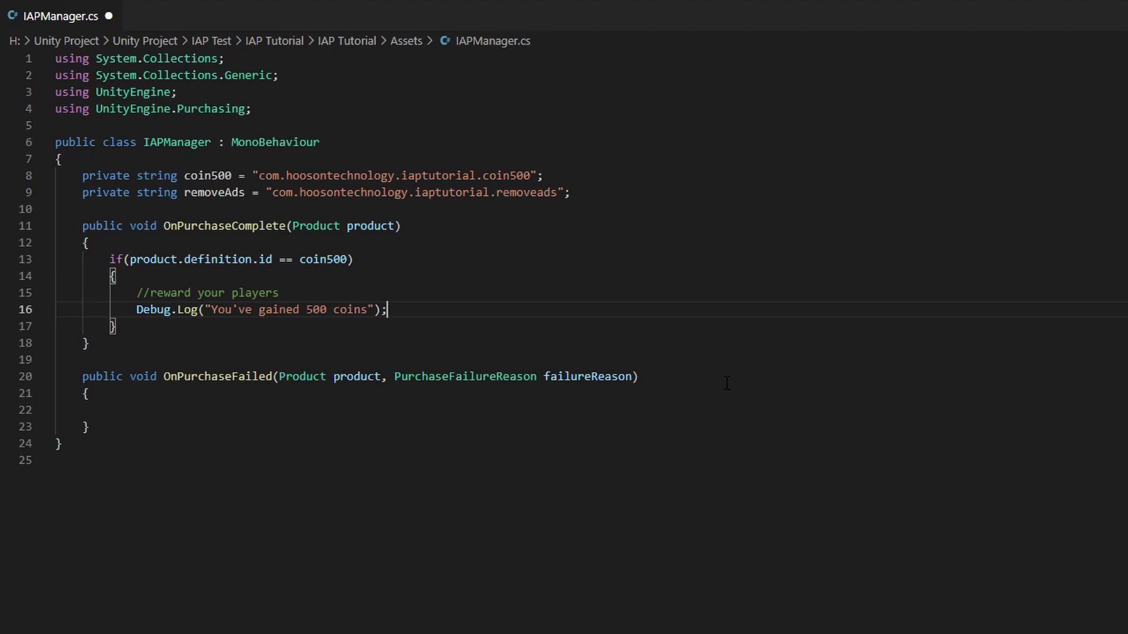
Add a second if block below the coin500 block that checks whether product.definition.id == removeAds
left_click(168, 332)
key("Return")
key("Return")
type("if(product")
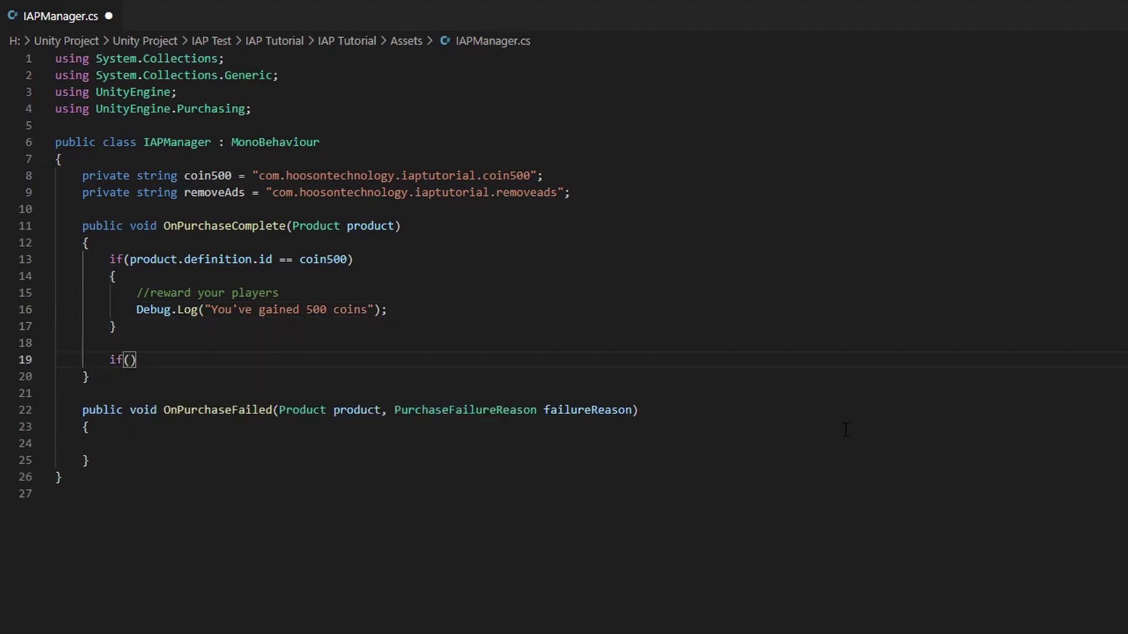
type(".definition.id == removeA")
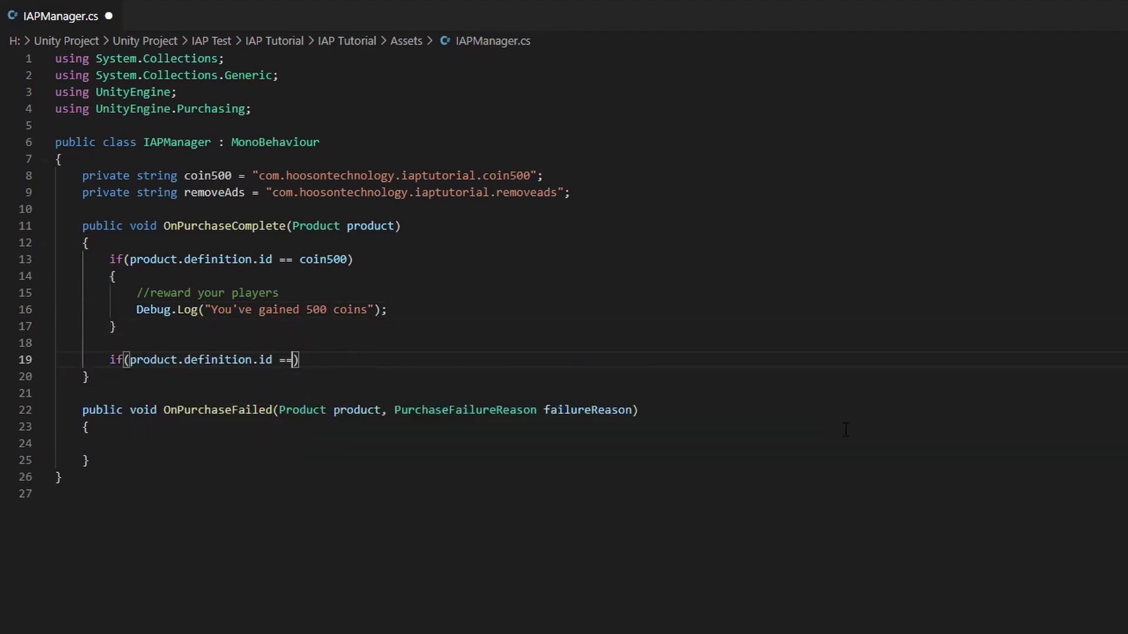
type("ds)")
key("Return")
type("{")
key("Return")
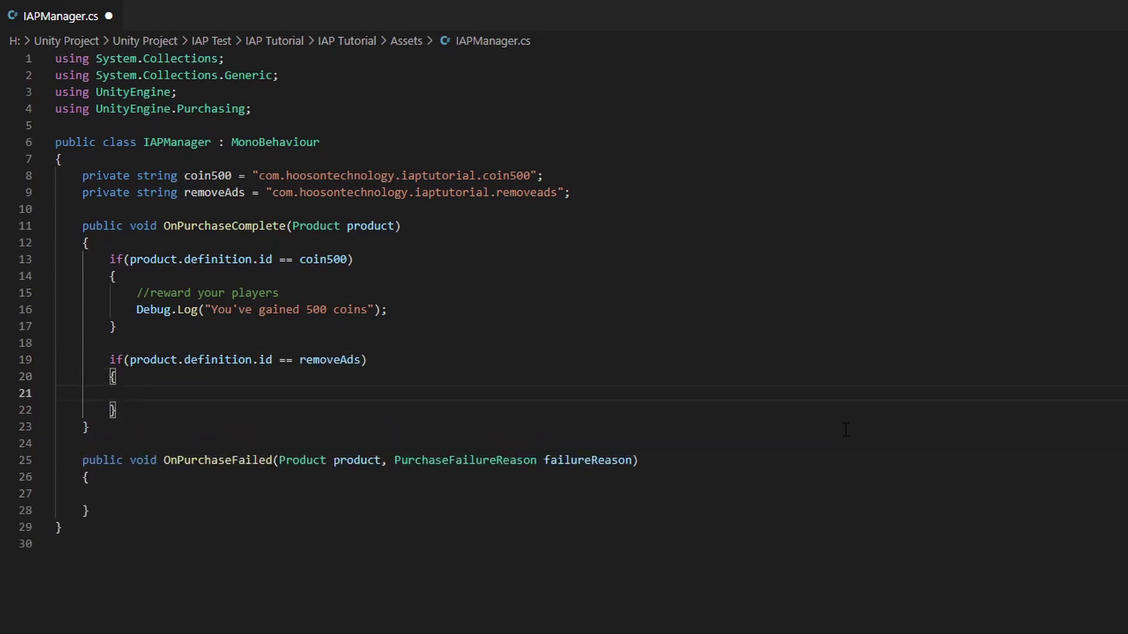
Fill the removeAds block with the comment "//reward your players" and a Debug.Log of "All ads removed!"
type("//reward your players")
key("Return")
type("Debug.Log()")
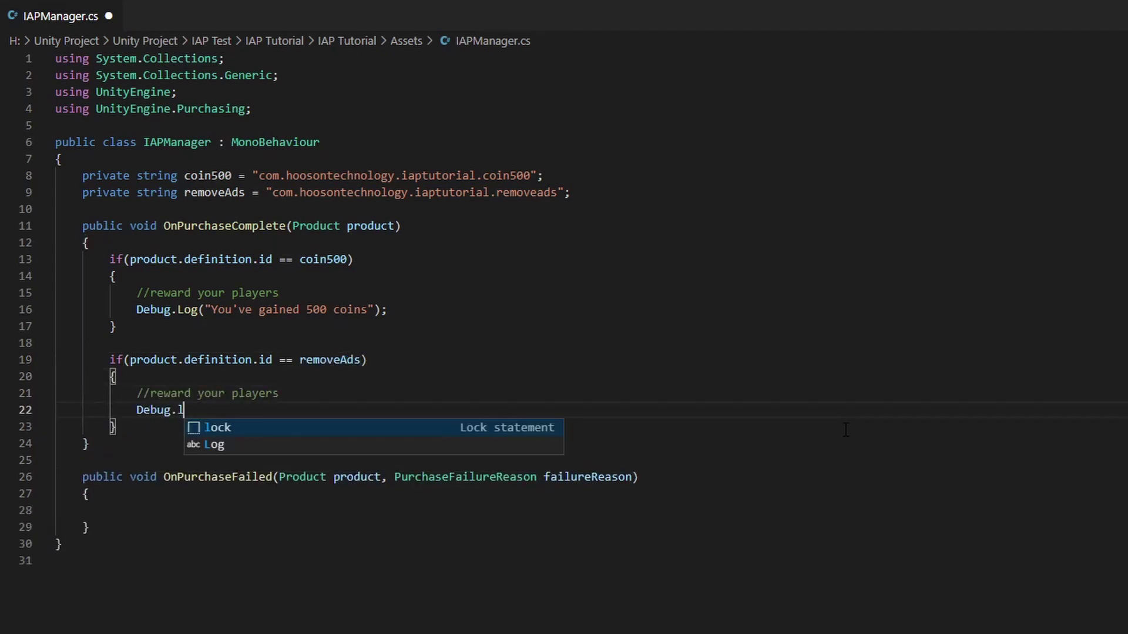
key("Left")
type("\"All ads removed")
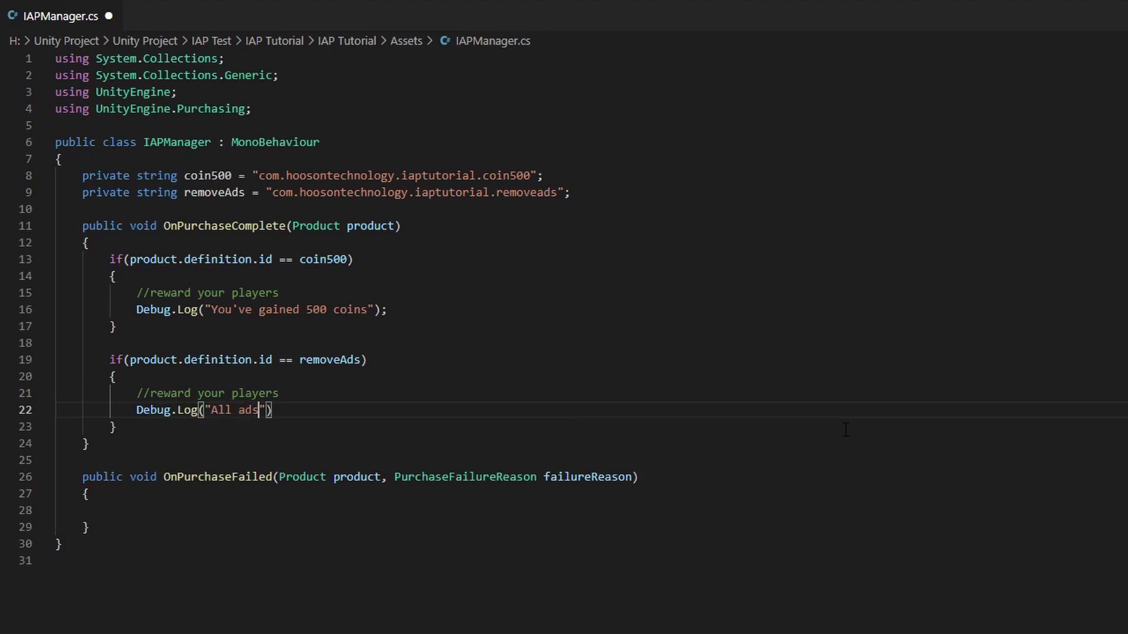
type("!")
key("End")
type(";")
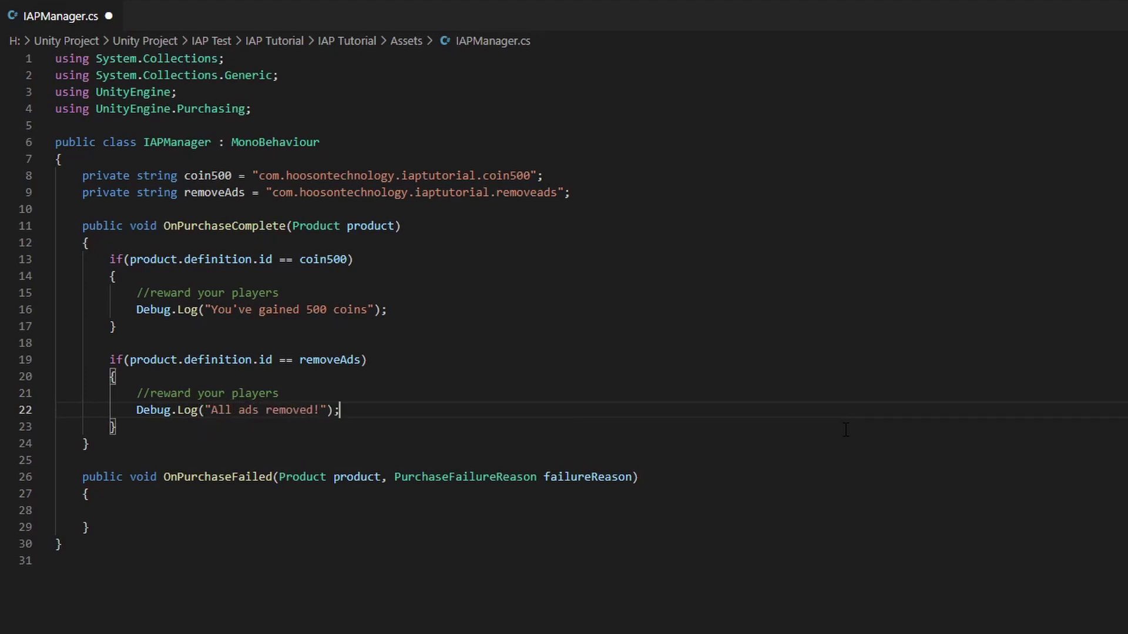
Fill OnPurchaseFailed with a Debug.Log of product.definition.id + " failed because" + failureReason and save the script
left_click(202, 509)
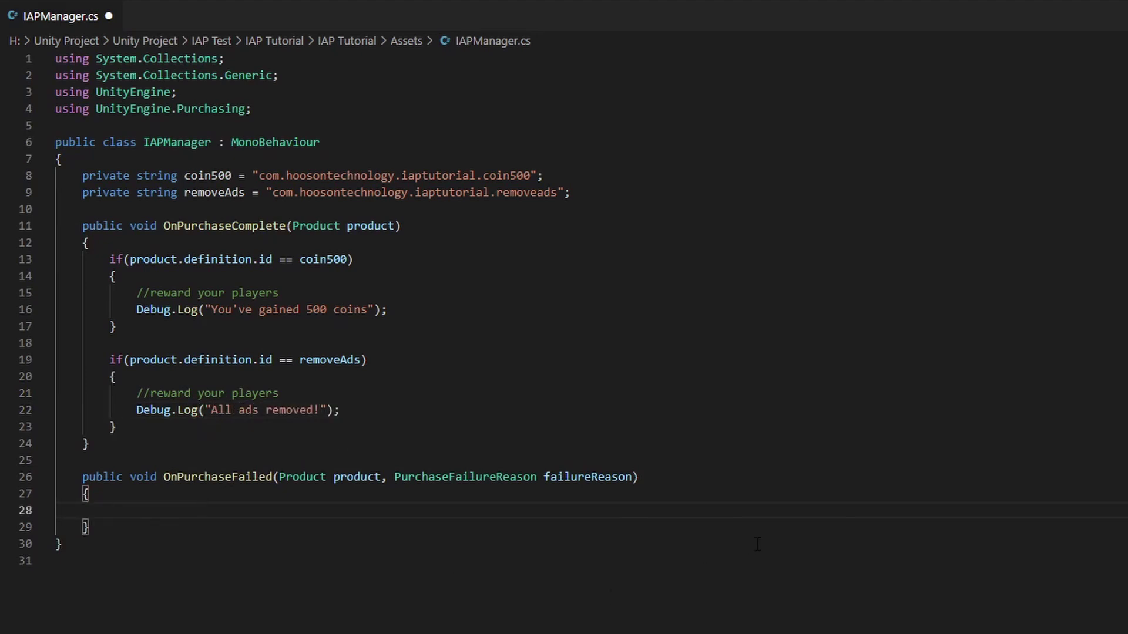
type("Debug.Log")
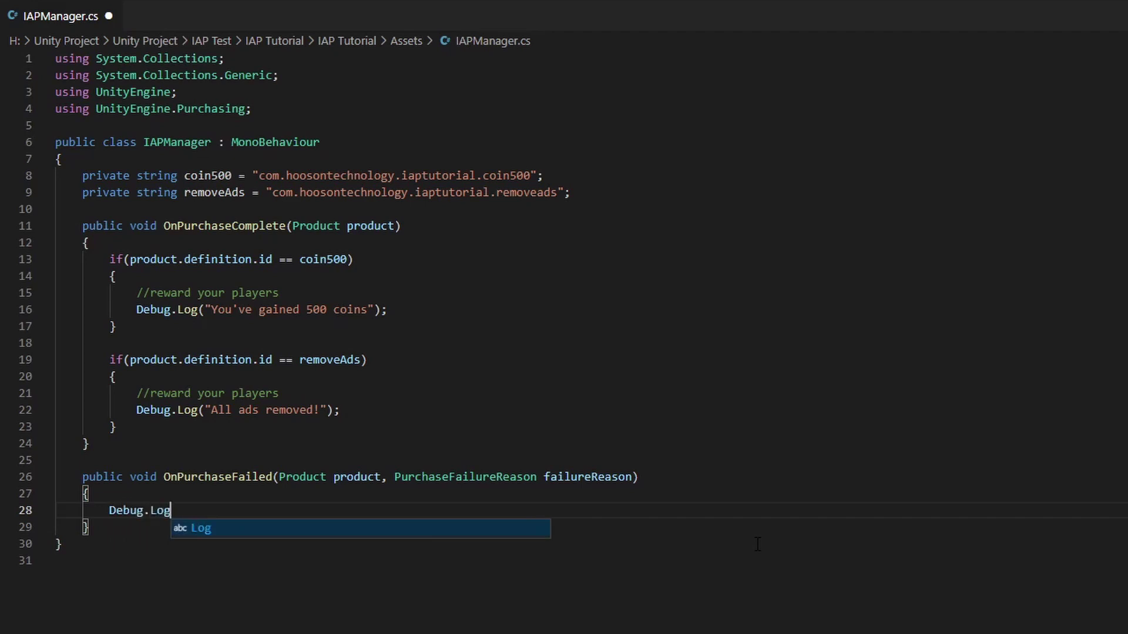
type("(product.definition.")
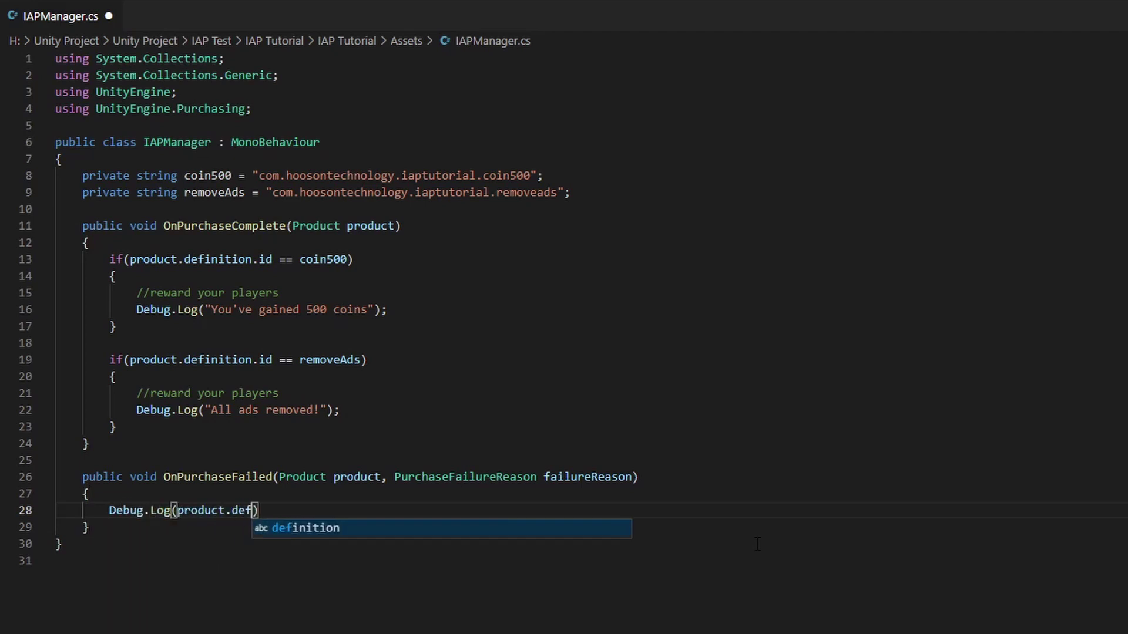
type("id + \"")
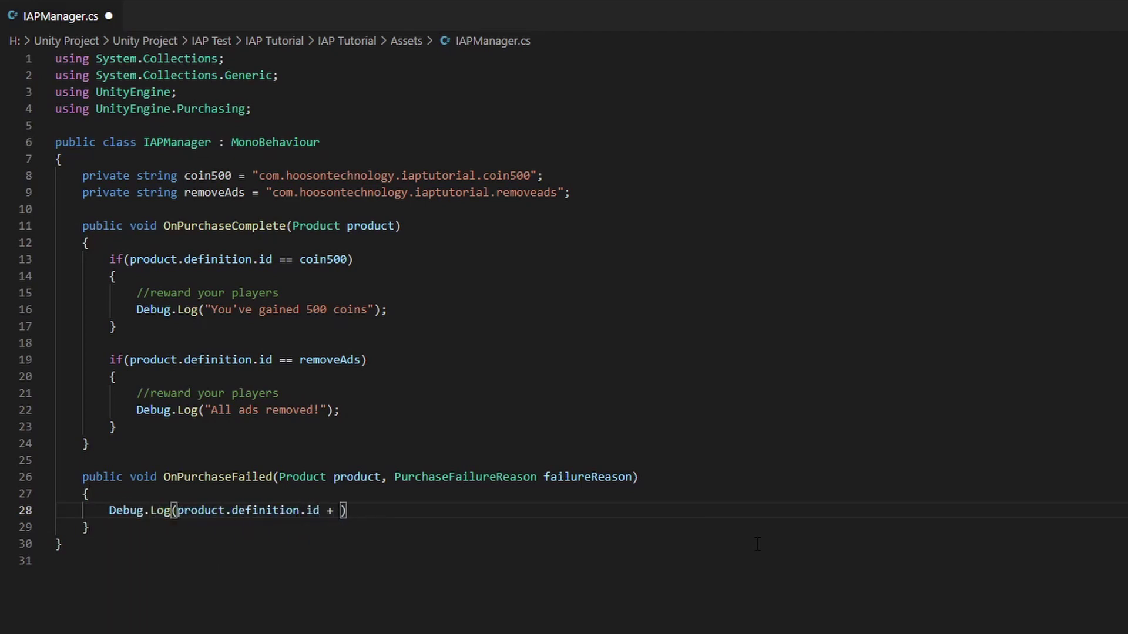
type(" failed because")
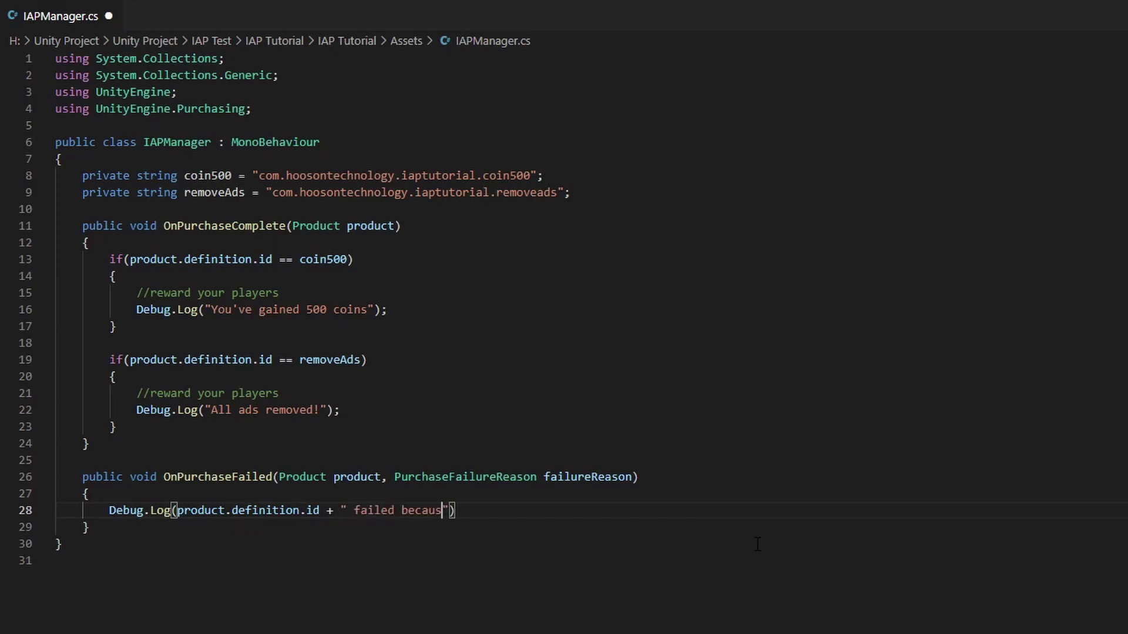
type("\" + failureRea")
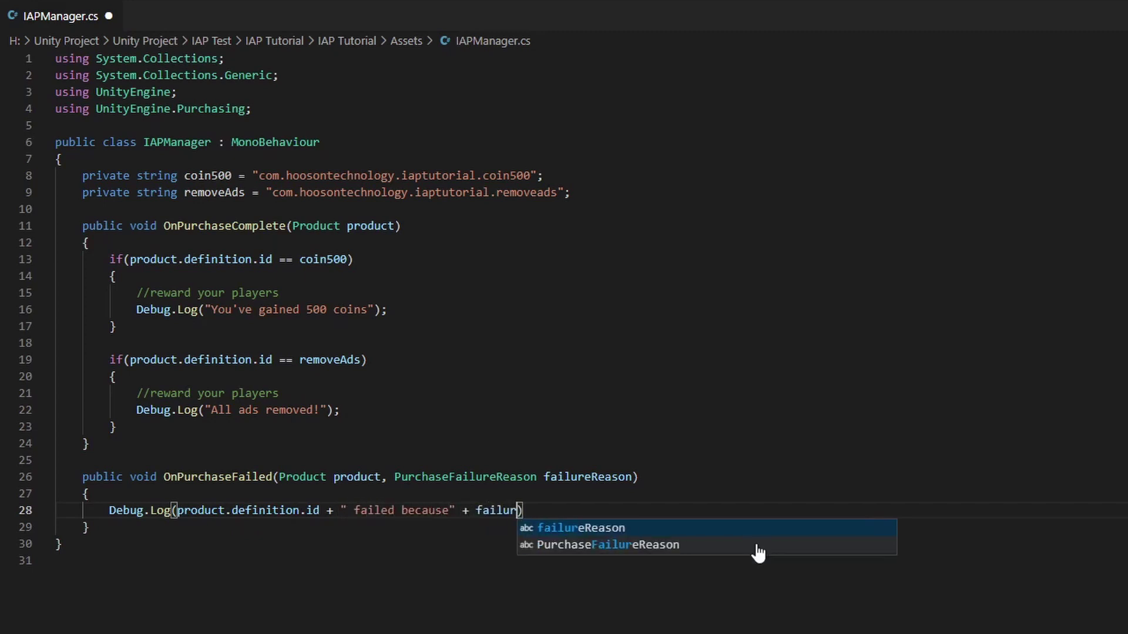
type("son);")
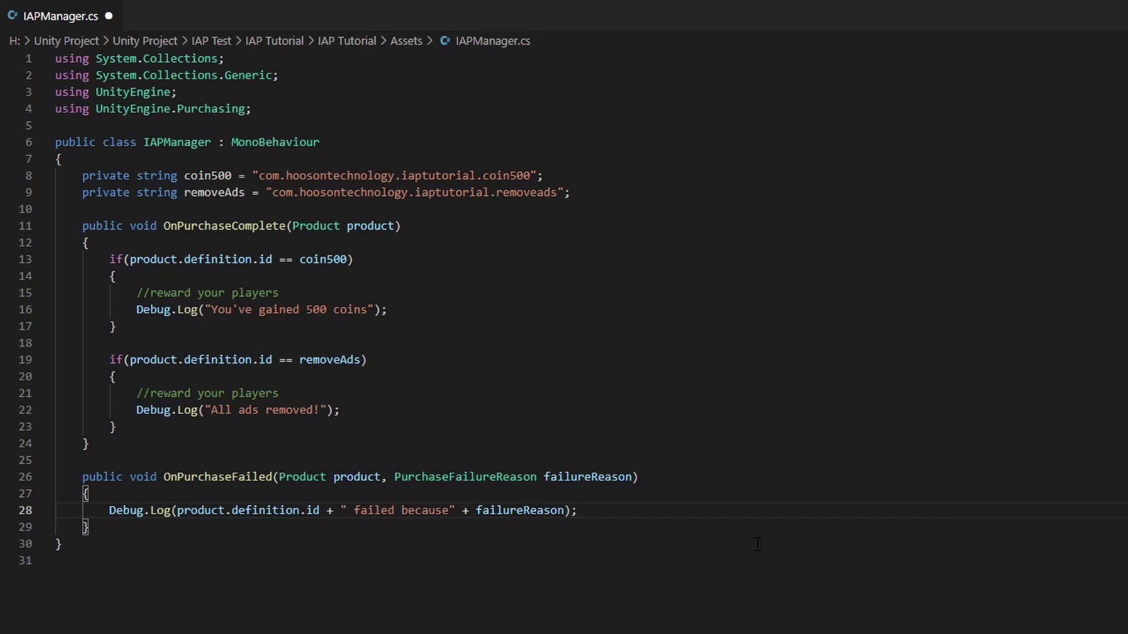
key("ctrl+s")
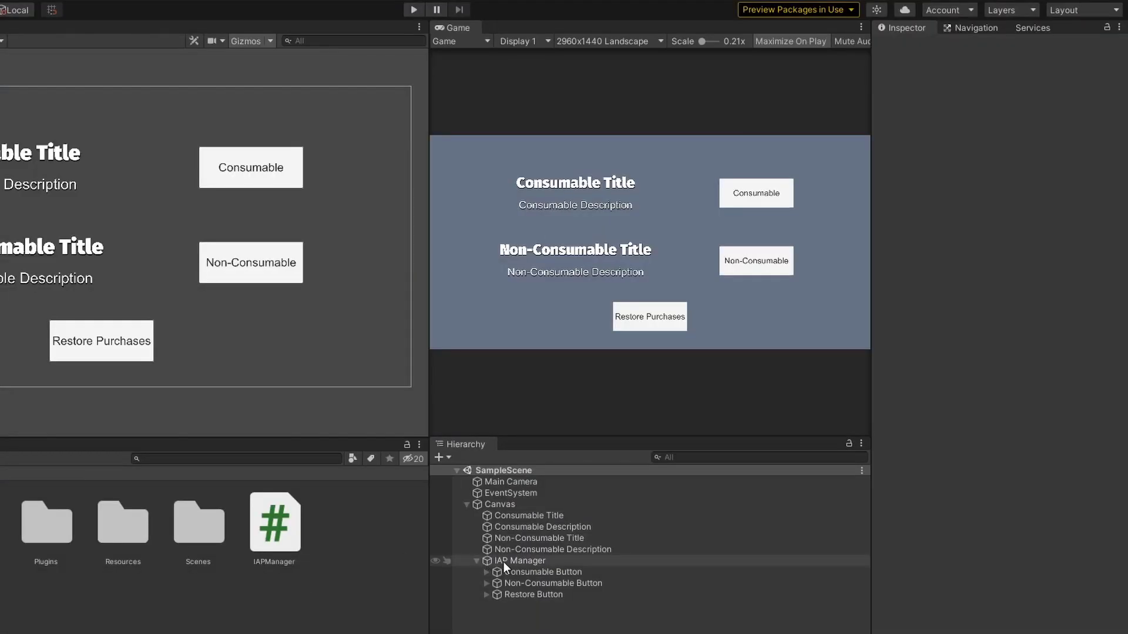
Switch to Unity and attach the IAPManager script to the IAP Manager object
left_click(502, 562)
left_click_drag(275, 523, 965, 380)
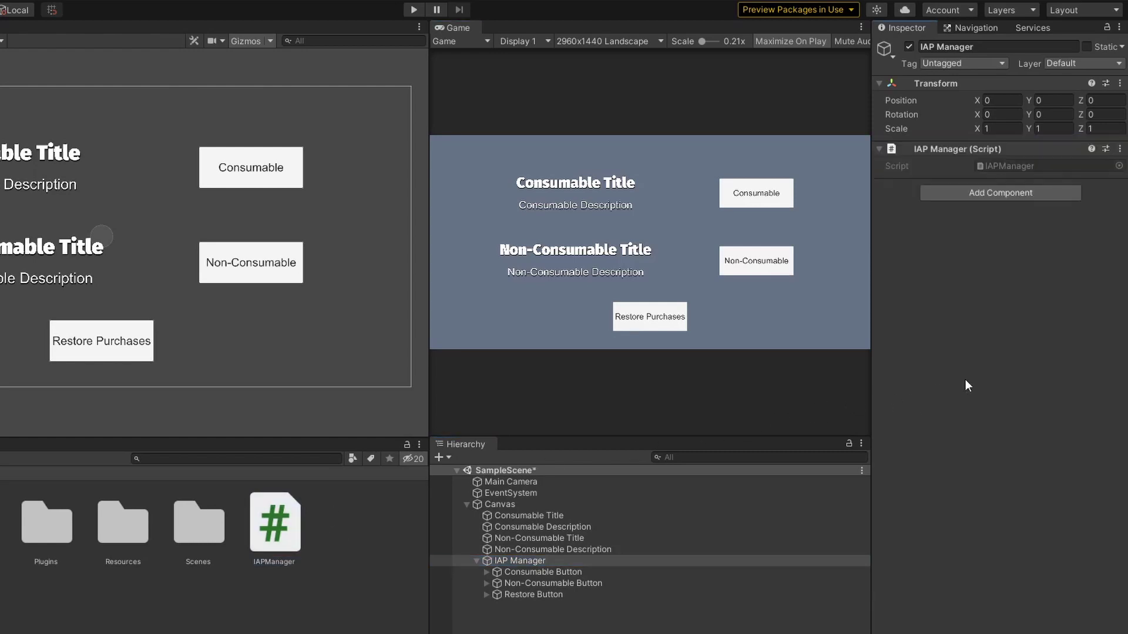
Hook the Consumable Button's On Purchase Complete and On Purchase Failed events to the IAP Manager's OnPurchaseComplete and OnPurchaseFailed functions
left_click(538, 572)
left_click(1079, 361)
left_click_drag(504, 560, 922, 344)
left_click(1014, 329)
mouse_move(1006, 395)
left_click(846, 413)
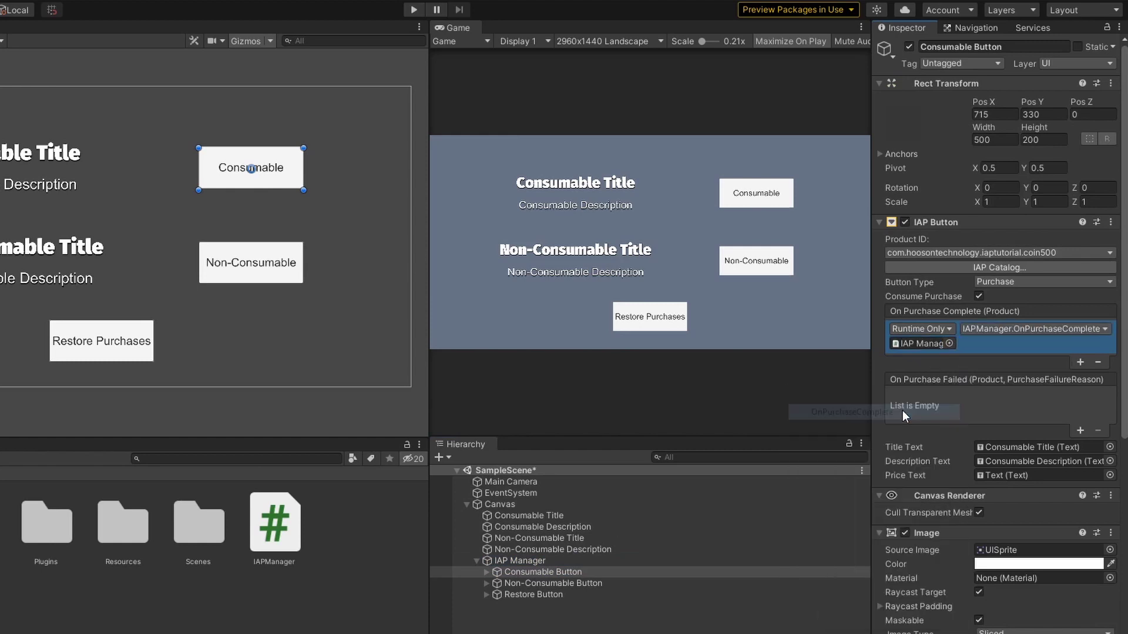
left_click(1080, 431)
left_click_drag(537, 562, 922, 411)
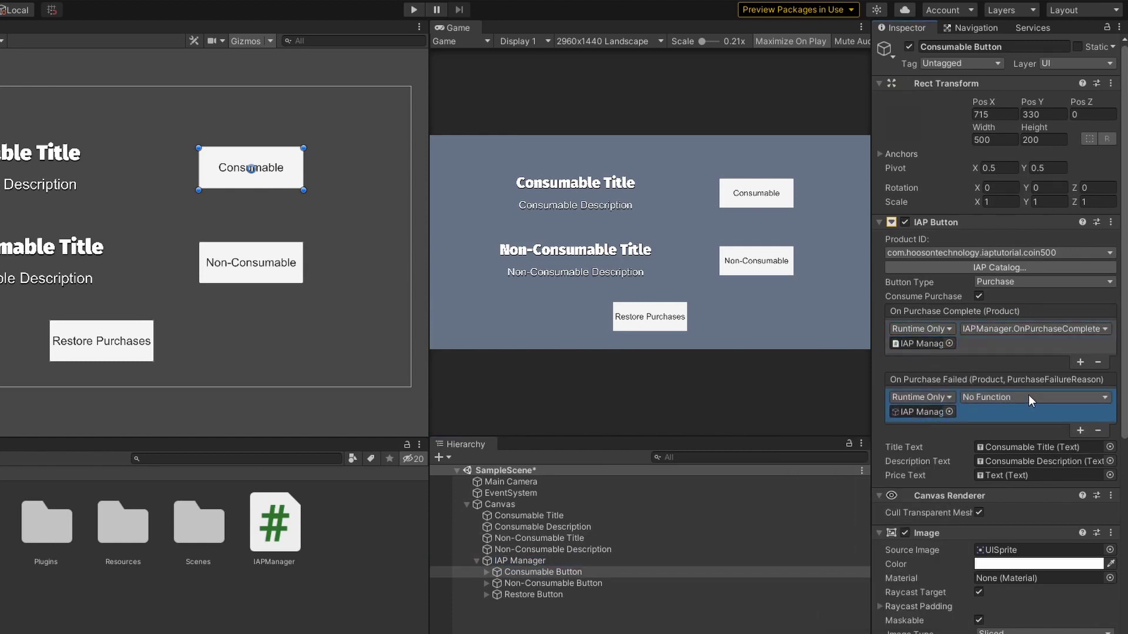
left_click(1028, 395)
mouse_move(1034, 463)
left_click(803, 481)
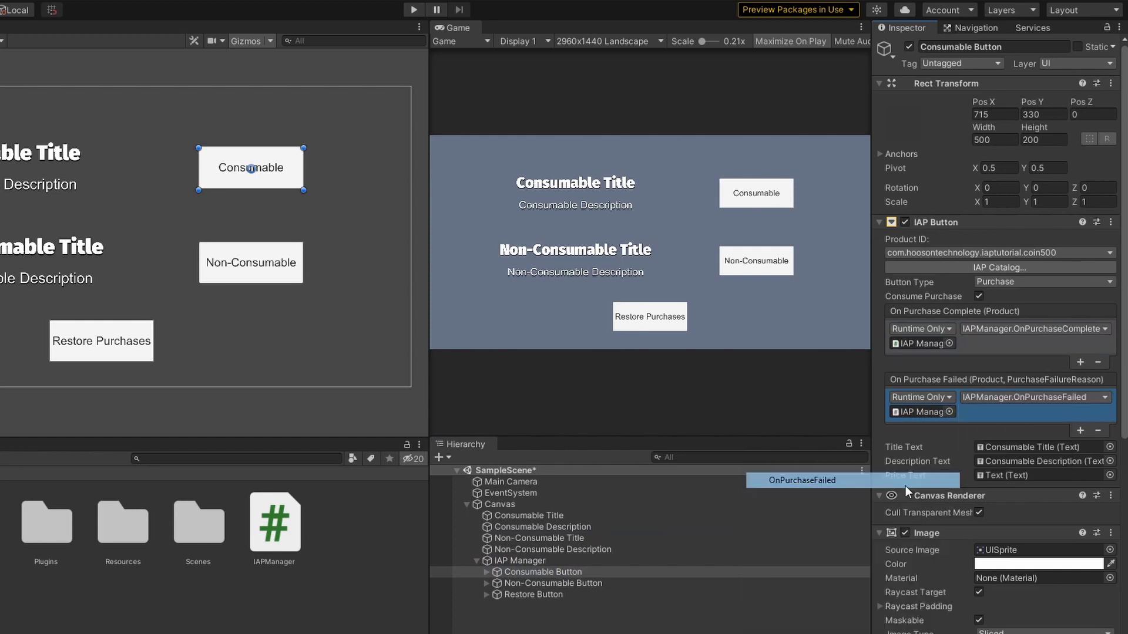
Hook the Non-Consumable Button's On Purchase Complete and On Purchase Failed events to the IAP Manager's OnPurchaseComplete and OnPurchaseFailed functions
left_click(583, 583)
left_click(1079, 362)
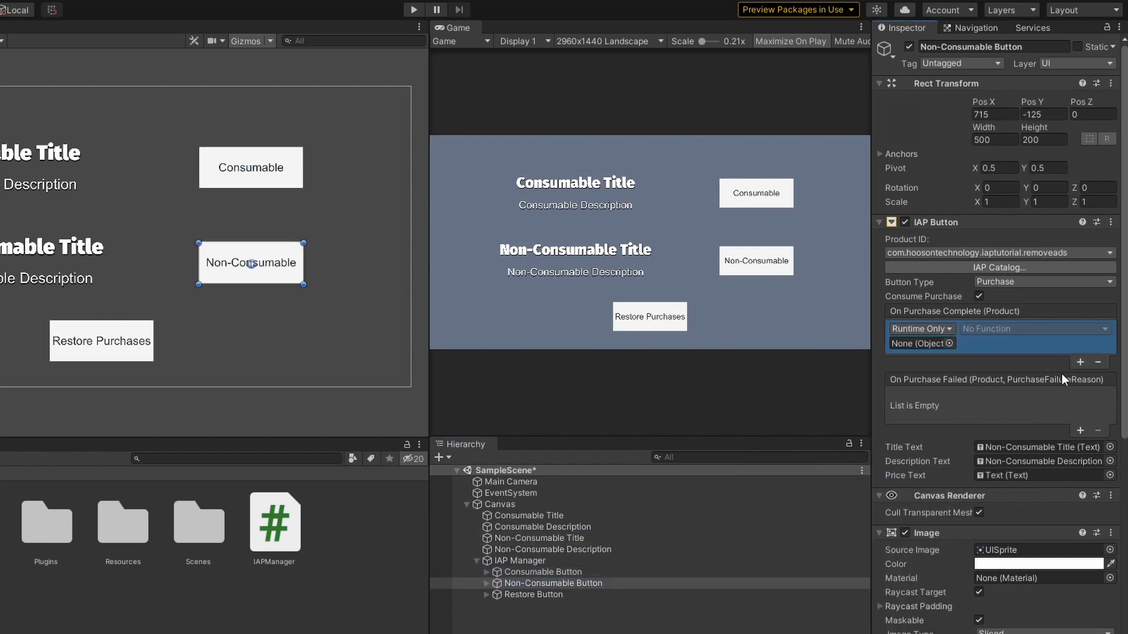
left_click_drag(534, 558, 925, 341)
left_click(1034, 329)
mouse_move(1004, 397)
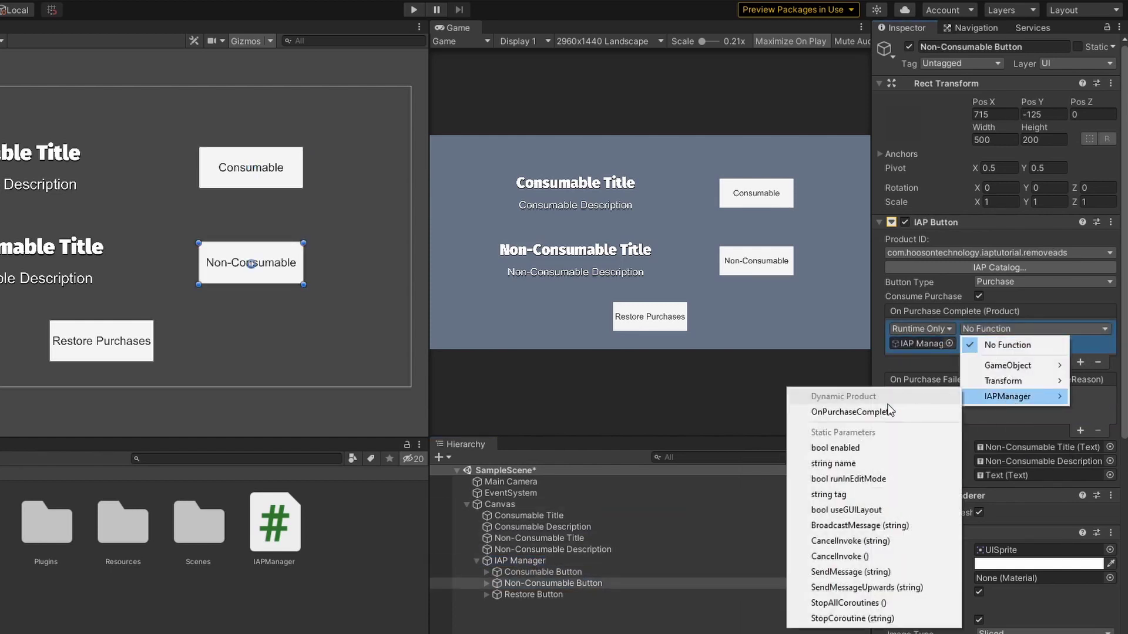
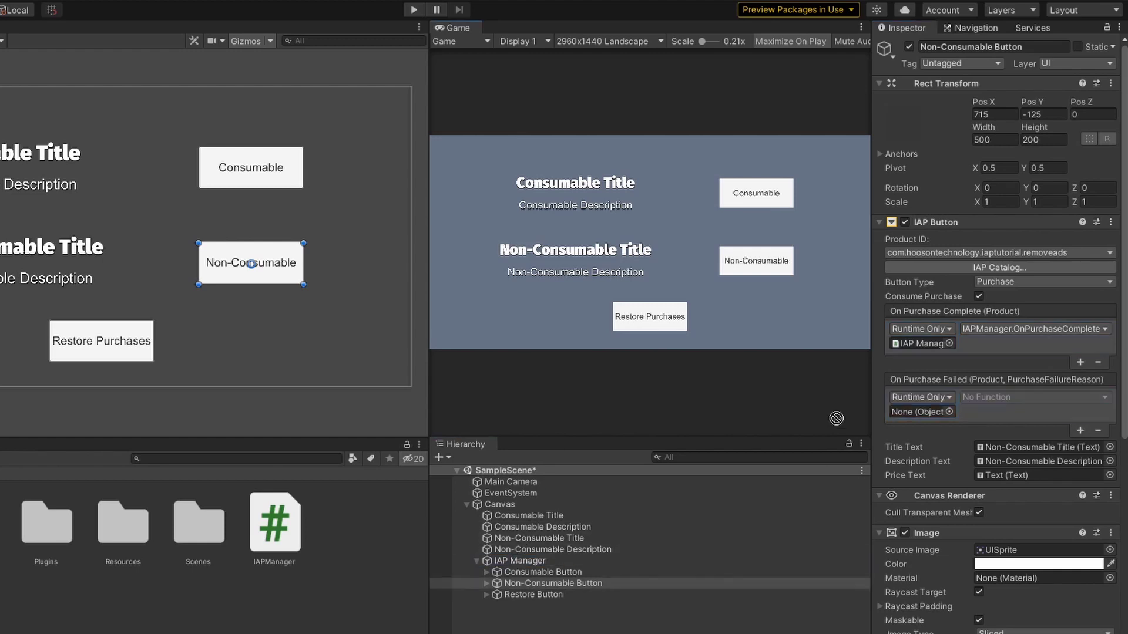
left_click(1003, 397)
mouse_move(974, 466)
left_click(915, 480)
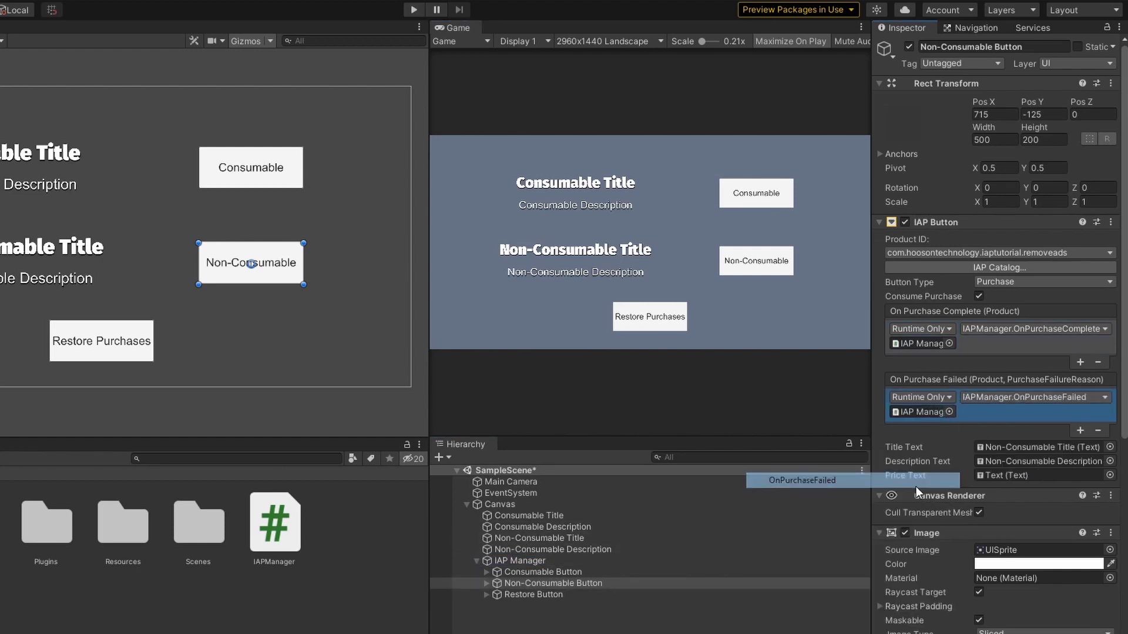
Run the scene, buy the 500 coins product in the fake store, and check the console log
left_click(413, 10)
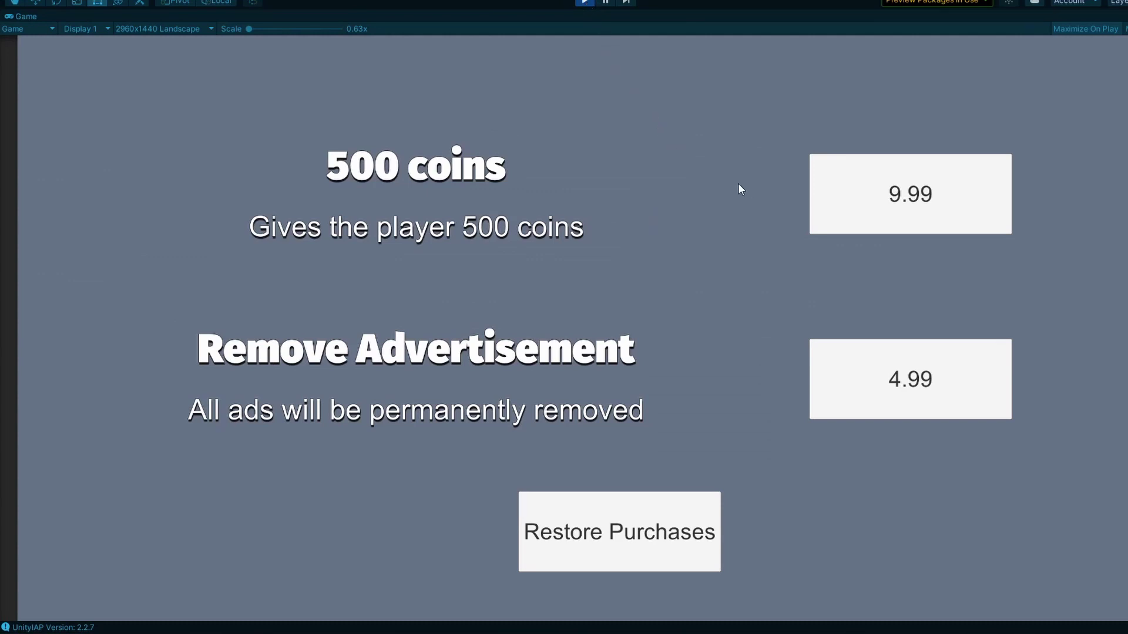
left_click(827, 210)
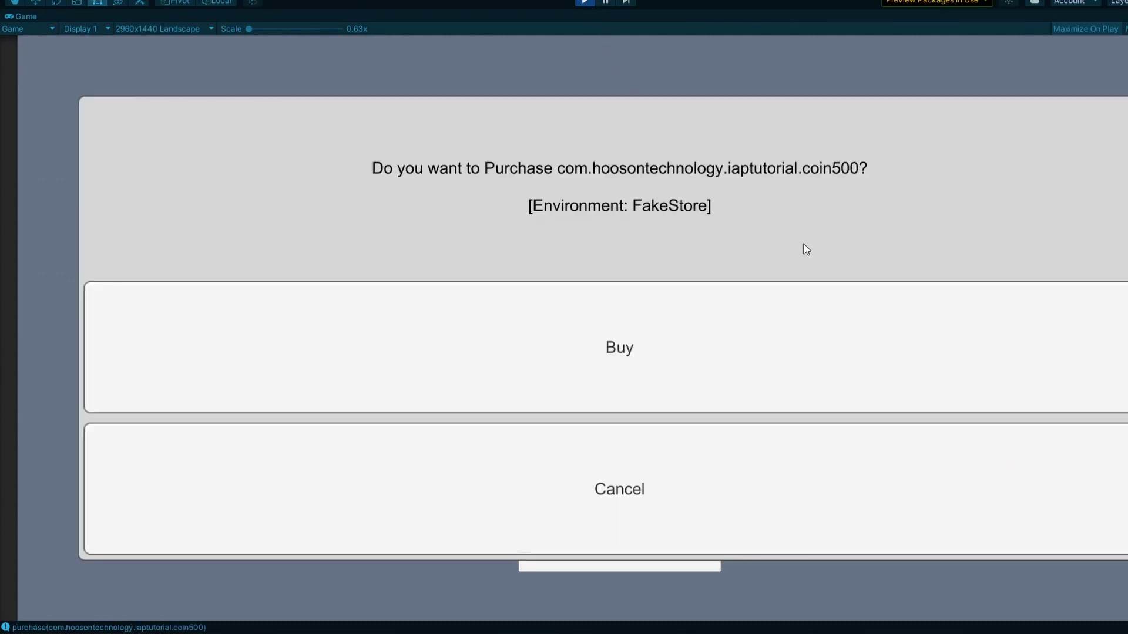
left_click(747, 326)
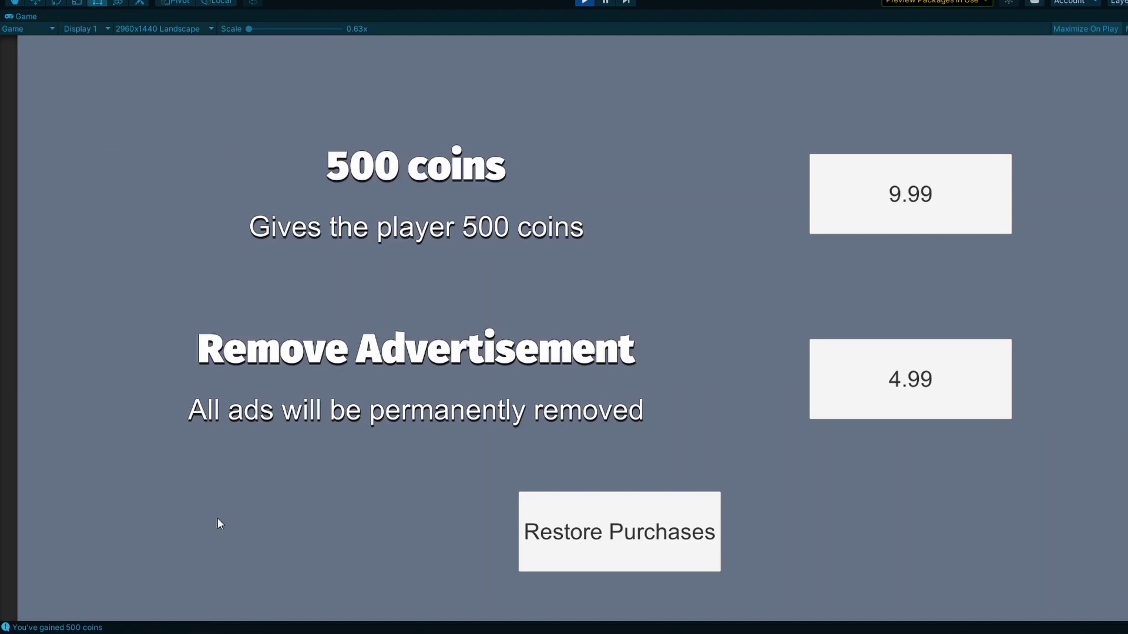
left_click(136, 629)
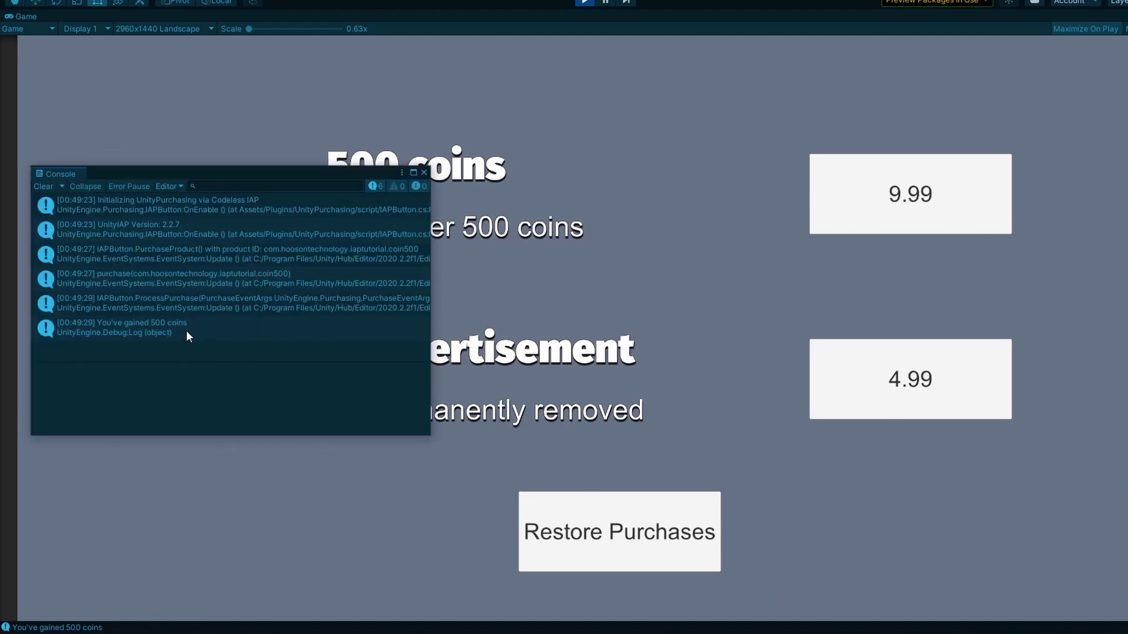
left_click(423, 172)
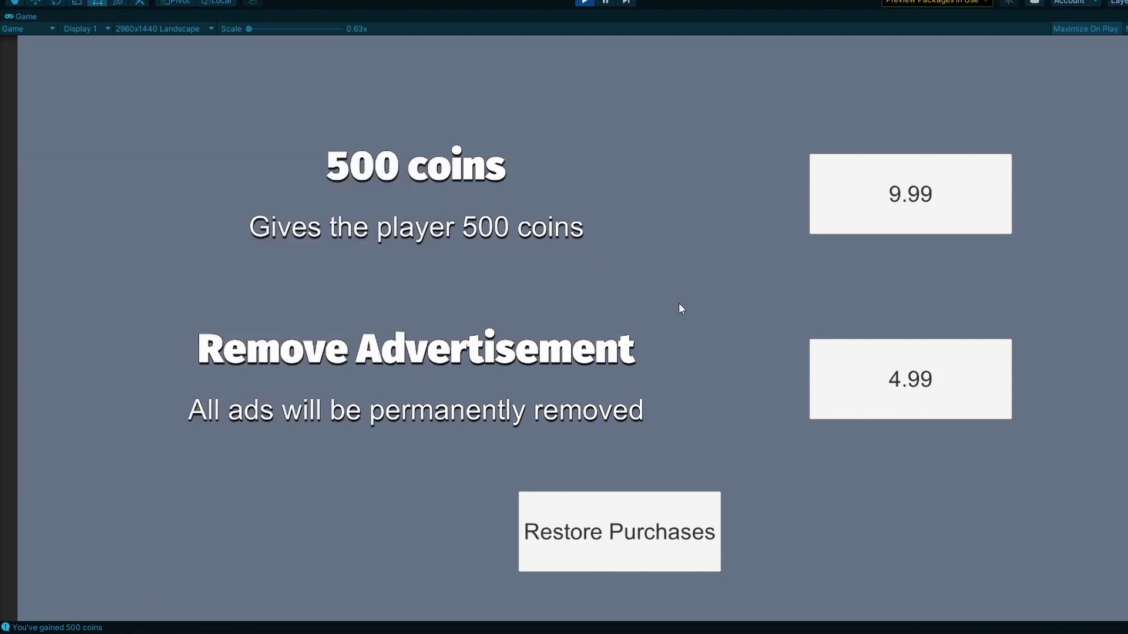
Buy the Remove Advertisement product in the fake store, check the console log, and stop the running scene
left_click(824, 383)
left_click(709, 346)
left_click(135, 627)
left_click(424, 172)
left_click(584, 5)
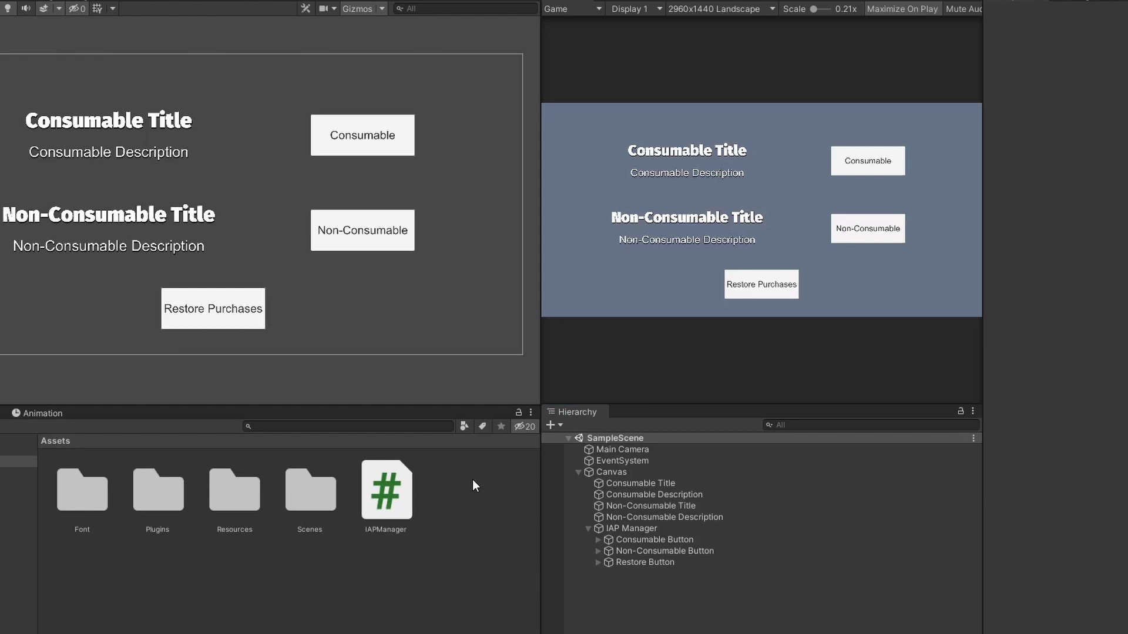
Open the IAPManager script in the code editor and declare a public GameObject restoreButton below the removeAds string
left_click(387, 493)
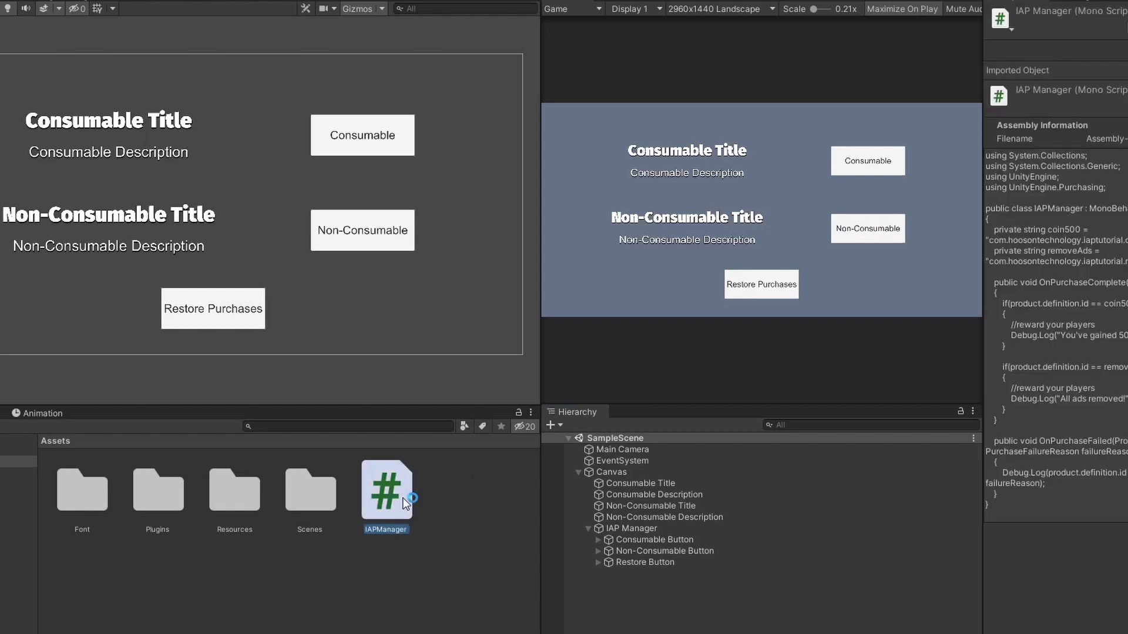
key("Return")
type("public GameObject r")
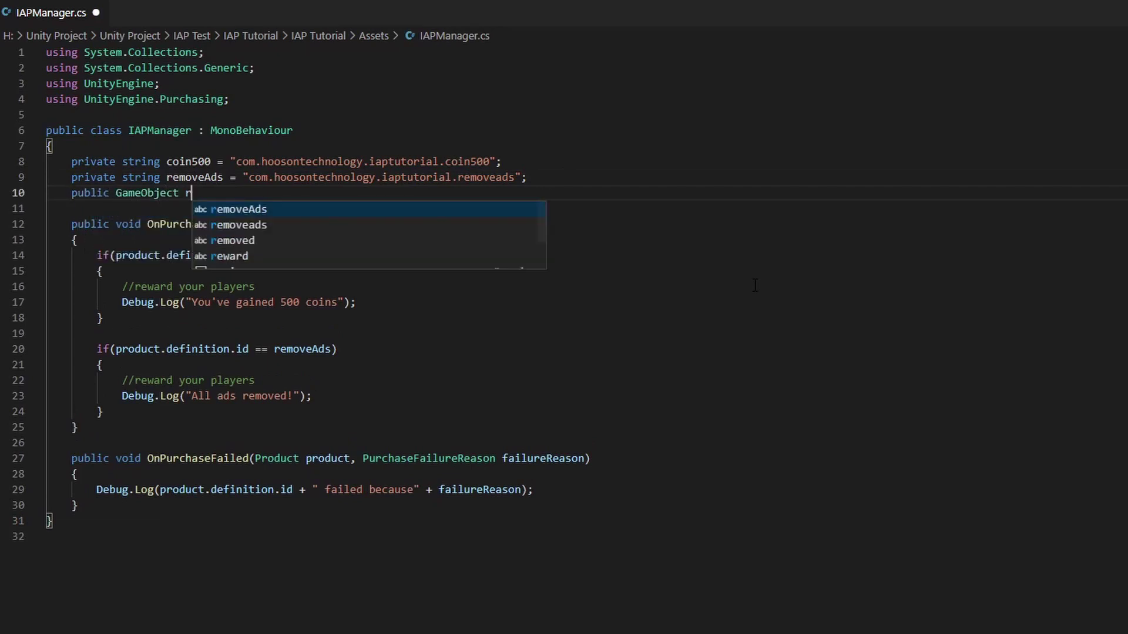
type("estoreButton;")
key("Return")
key("Return")
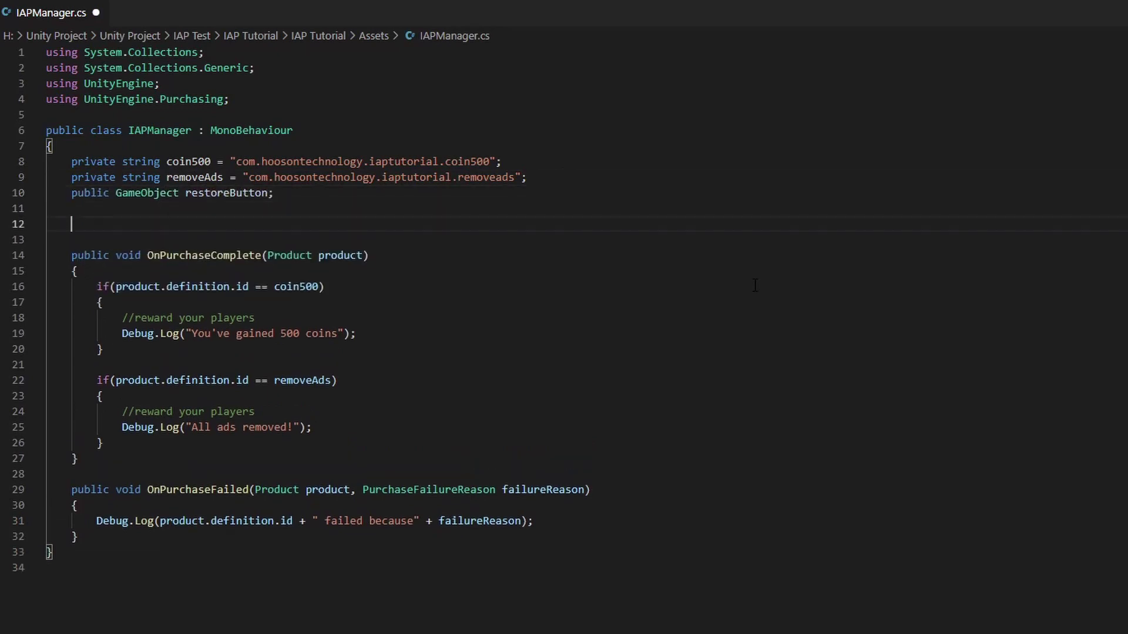
Add a private void Awake() method with an if condition checking Application.platform != RuntimePlatform.IPhonePlayer
type("private void Awake")
key("Return")
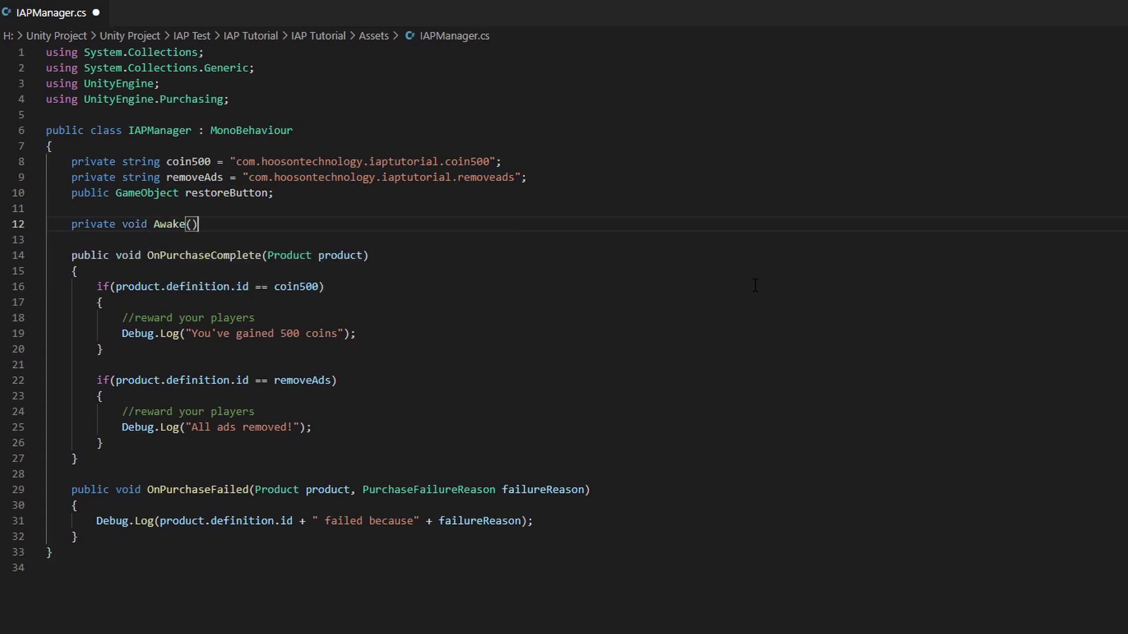
type("if(Applicatio")
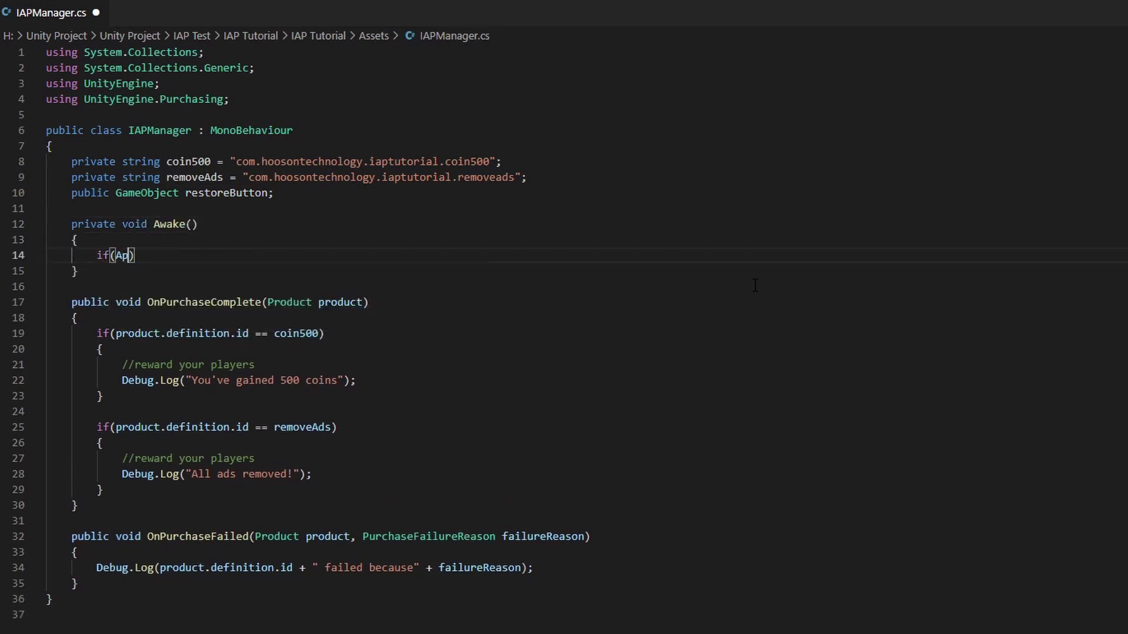
type("n.platform != ")
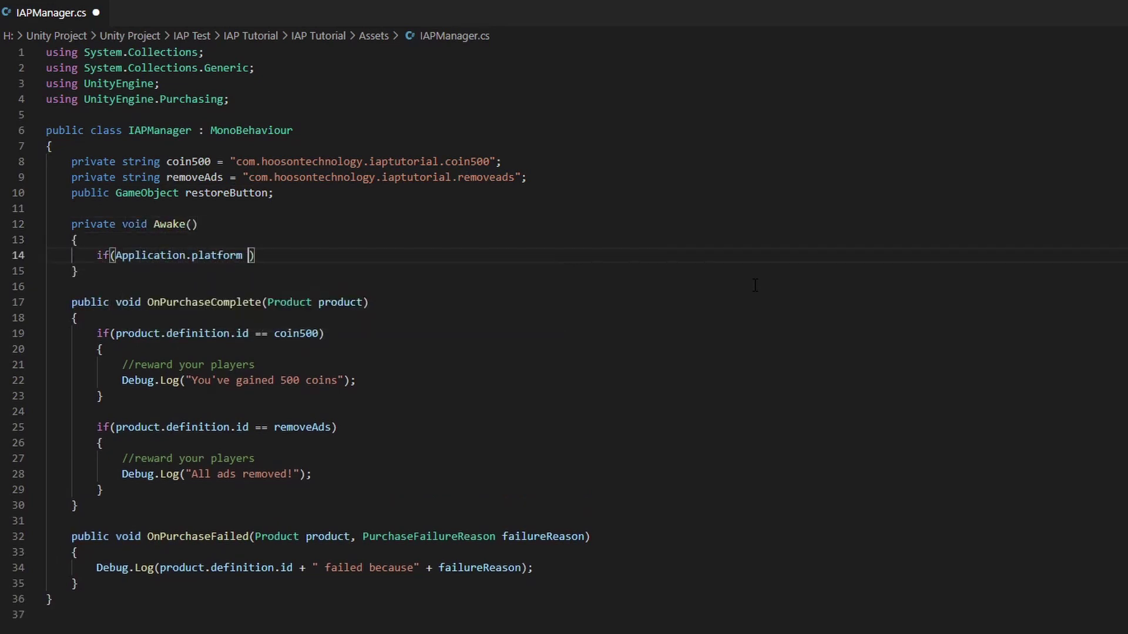
type("RuntimePlatform.")
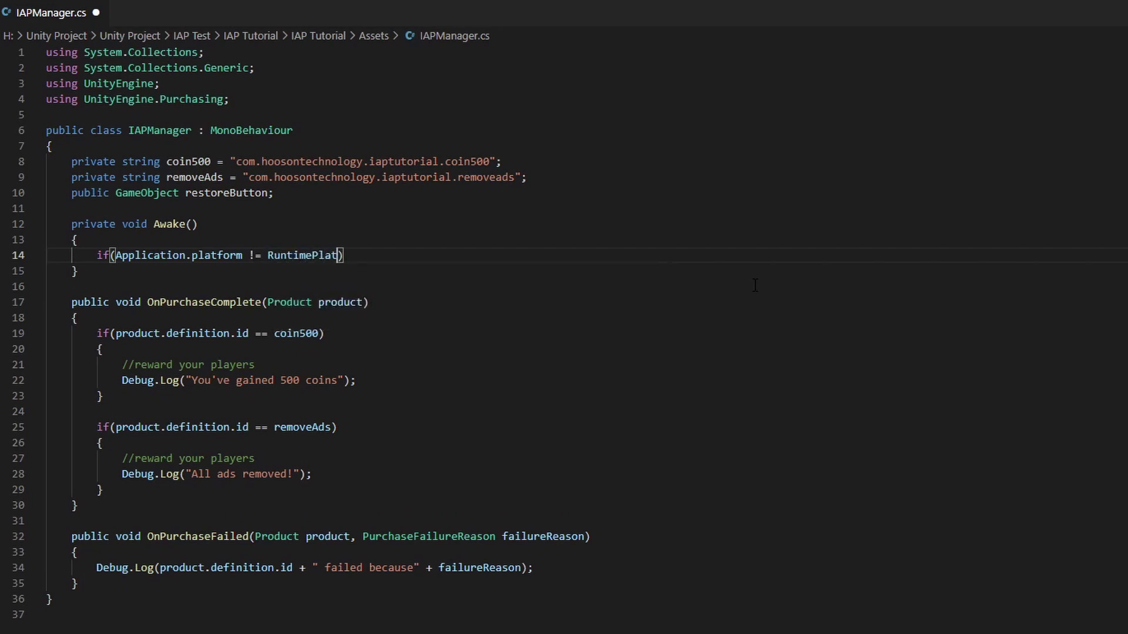
type("IPhonePlayer")
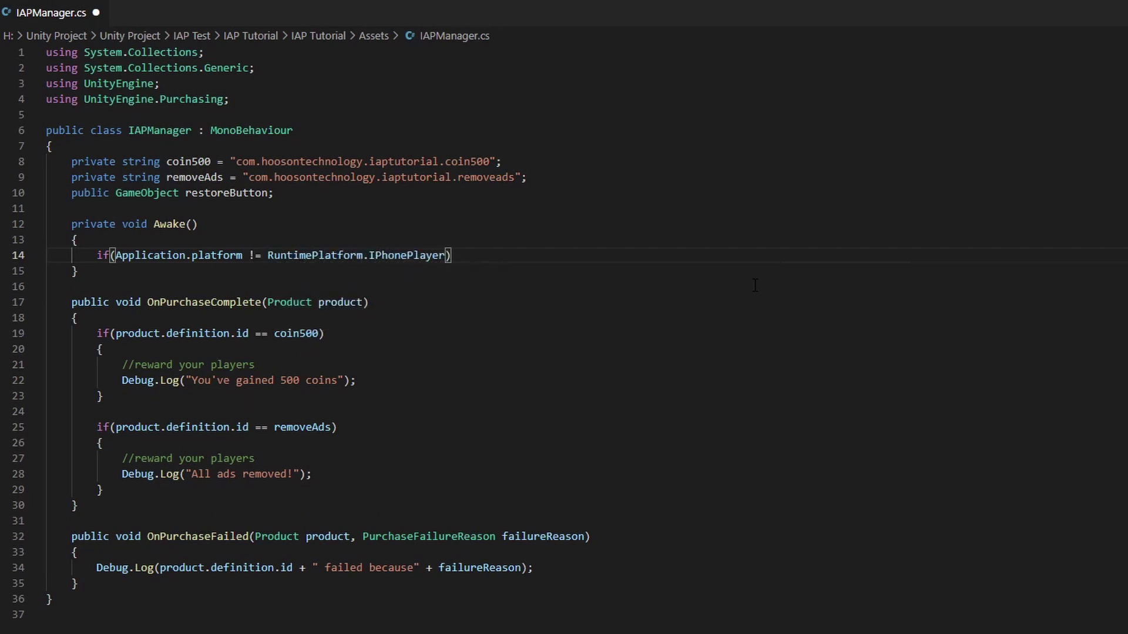
Give the platform check a body that calls restoreButton.SetActive(false), and save the script
key("End")
key("Return")
type("{")
key("Return")
type("res")
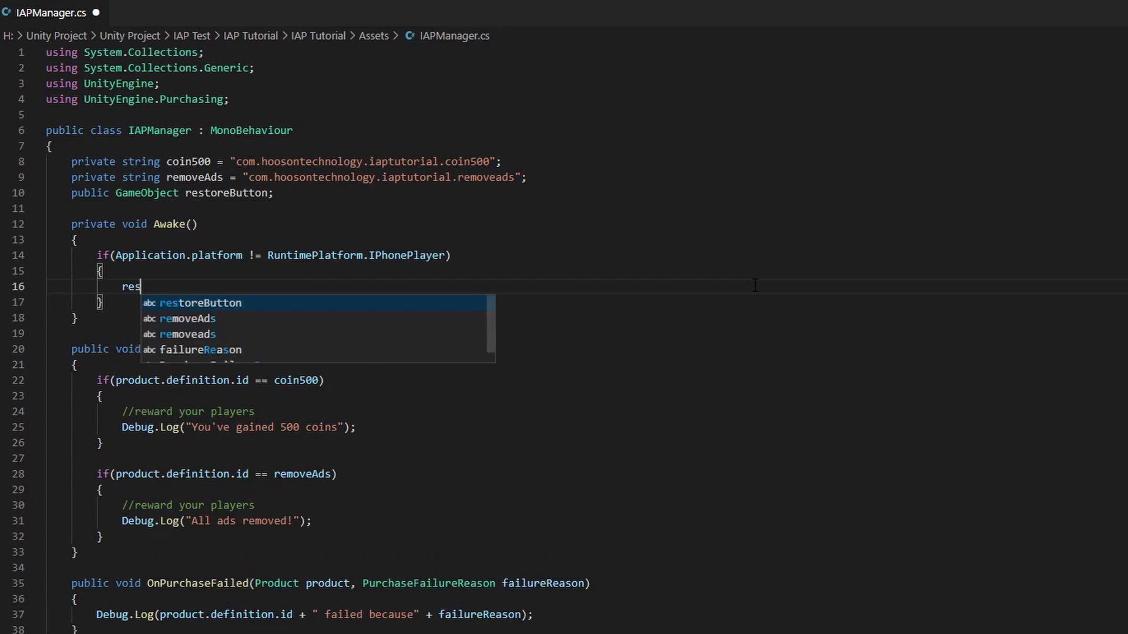
type("toreButton.SetActive(")
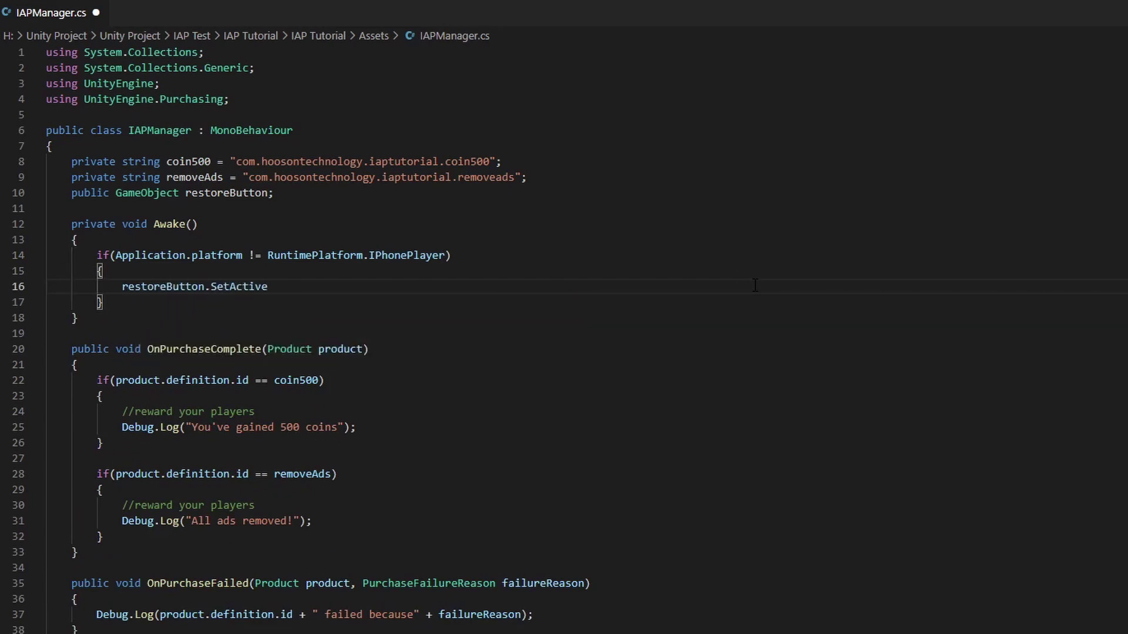
type("false);")
key("ctrl+s")
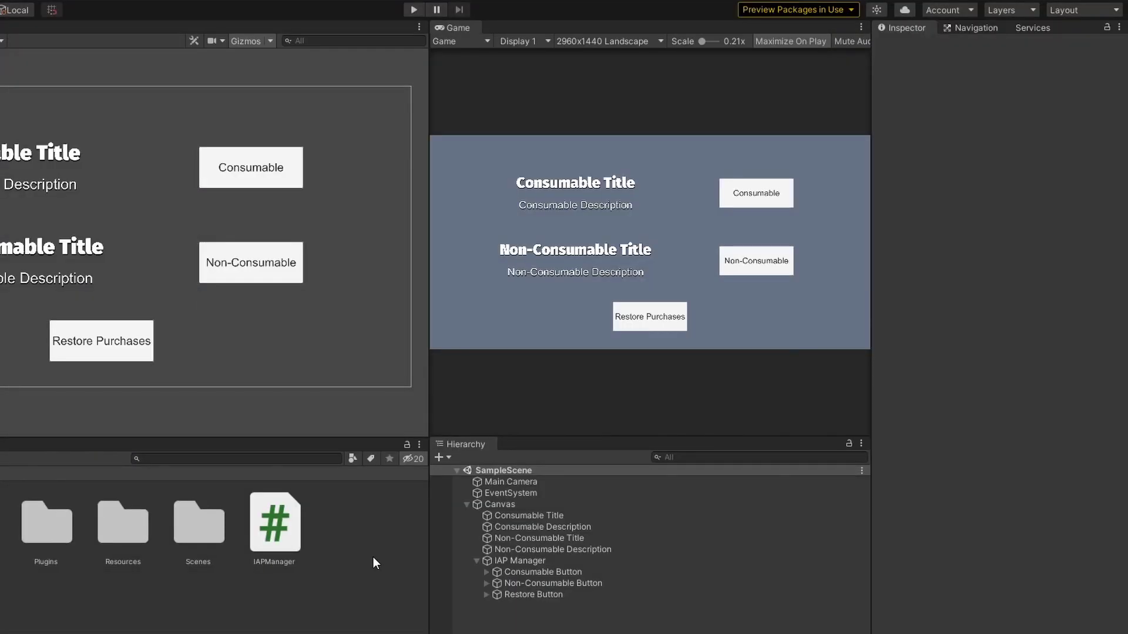
Back in Unity, assign the Restore Button object to the IAP Manager script's restoreButton field and run the scene in the Apple iPhone 11 simulator
left_click(509, 561)
left_click_drag(532, 594, 1028, 181)
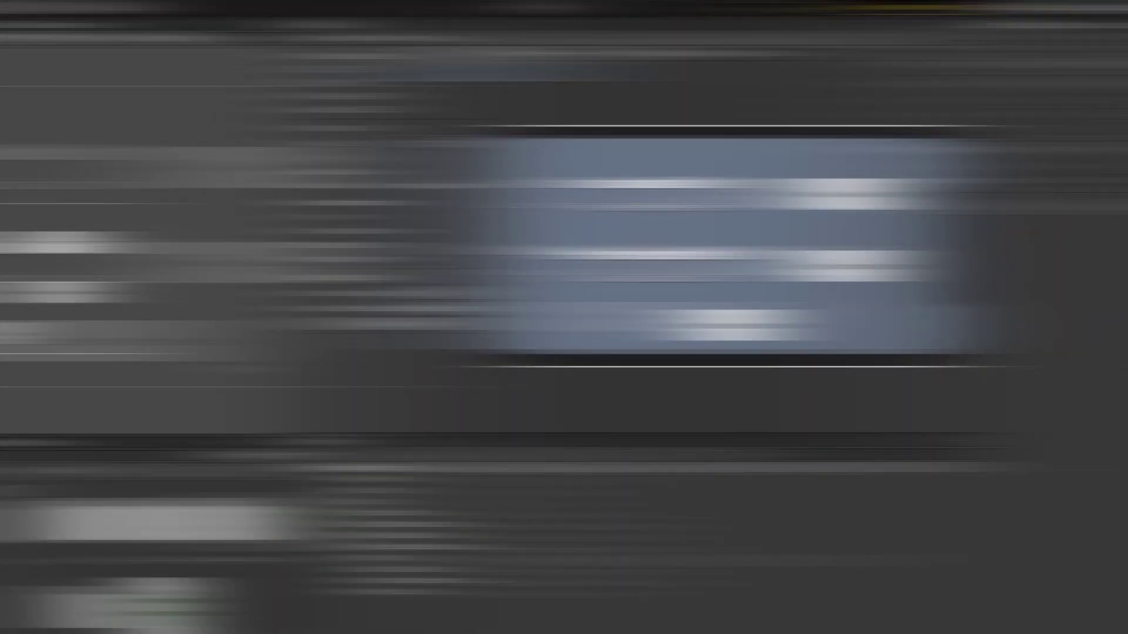
left_click(525, 6)
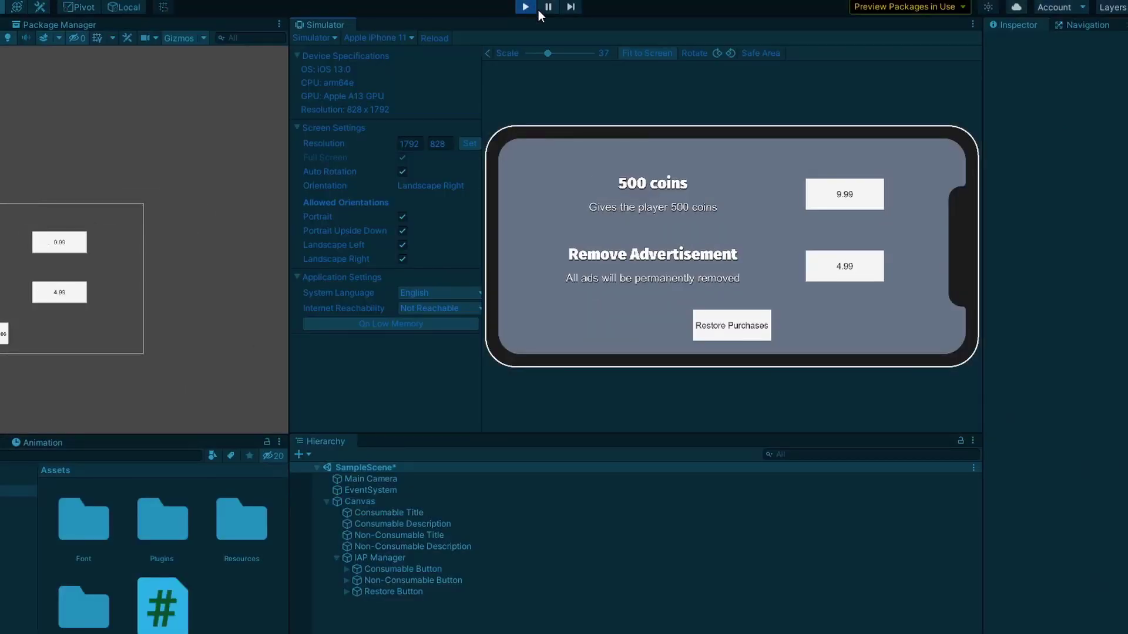
Stop the iPhone test, switch the simulated device to Google Pixel 2 and run the scene again
left_click(525, 7)
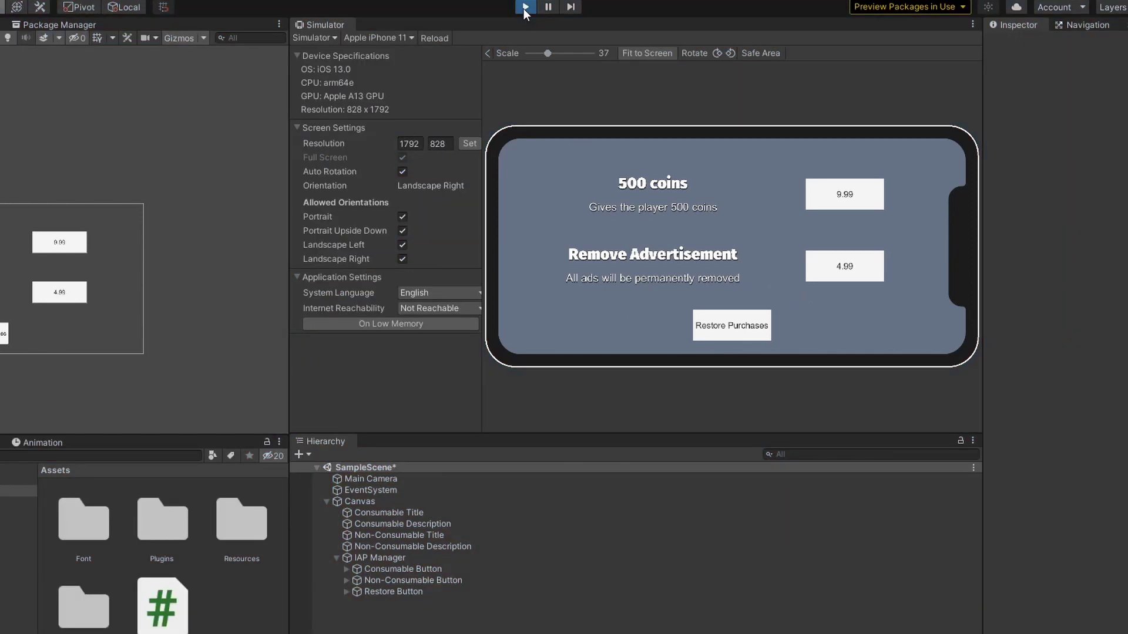
left_click(390, 43)
left_click(417, 249)
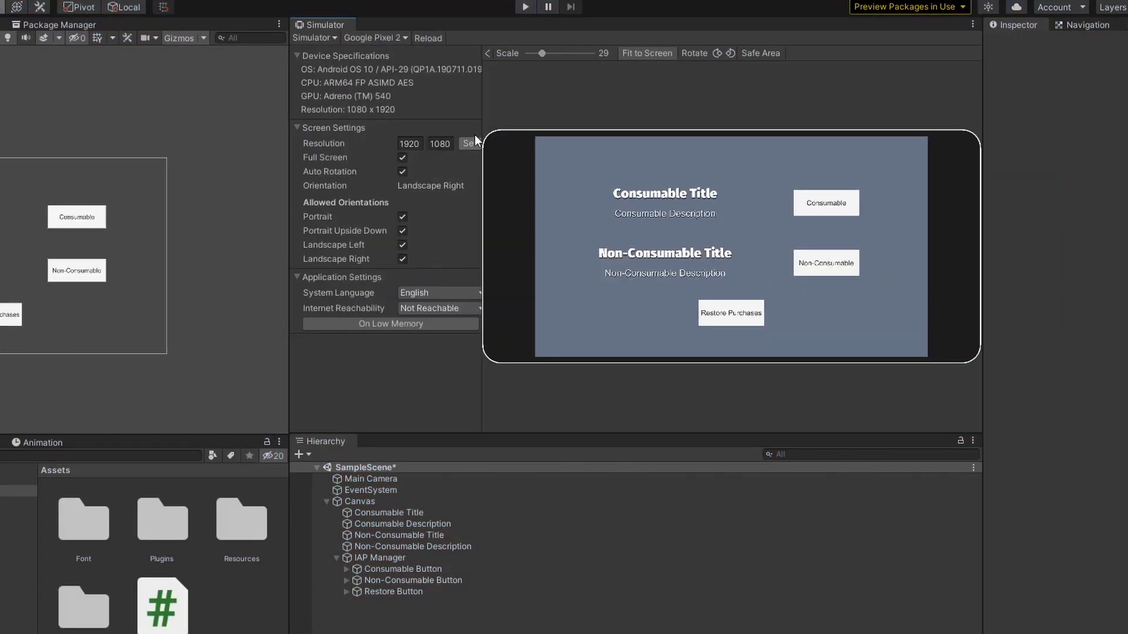
left_click(525, 7)
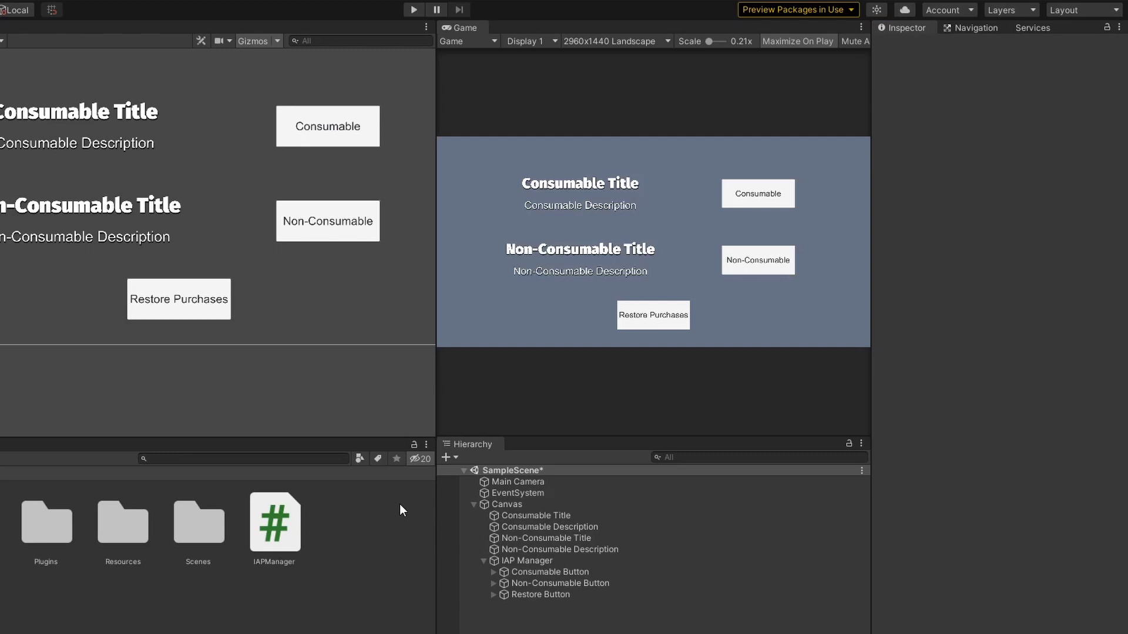
Open the IAP Catalog from the Consumable Button and export it as a Google Play CSV named GooglePlayProductCatalog
left_click(523, 571)
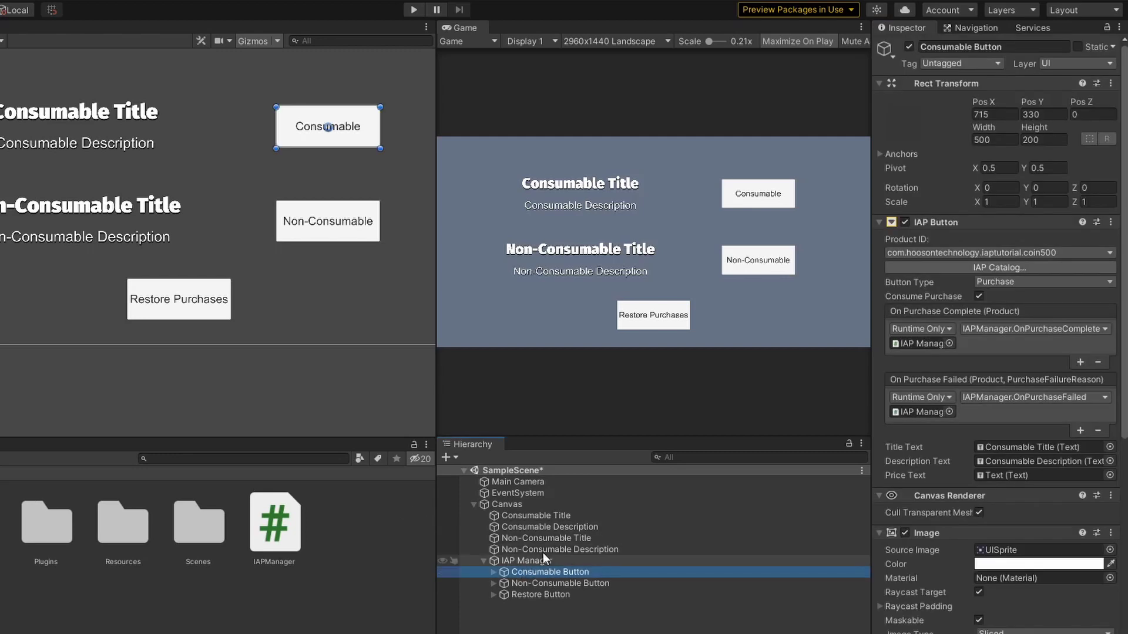
left_click(971, 266)
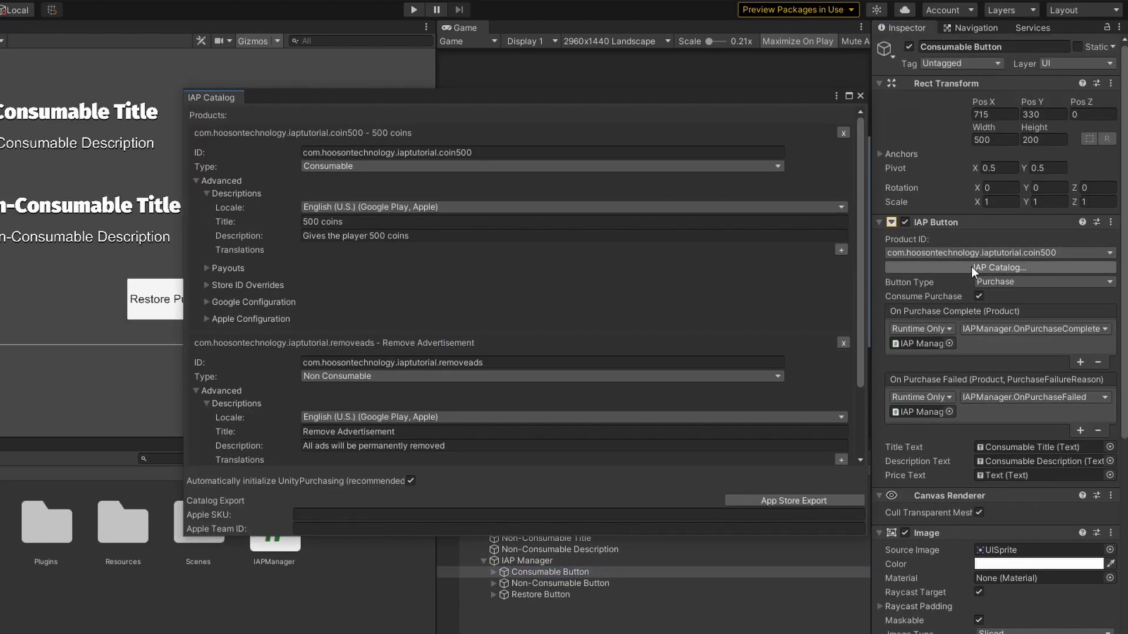
left_click(794, 445)
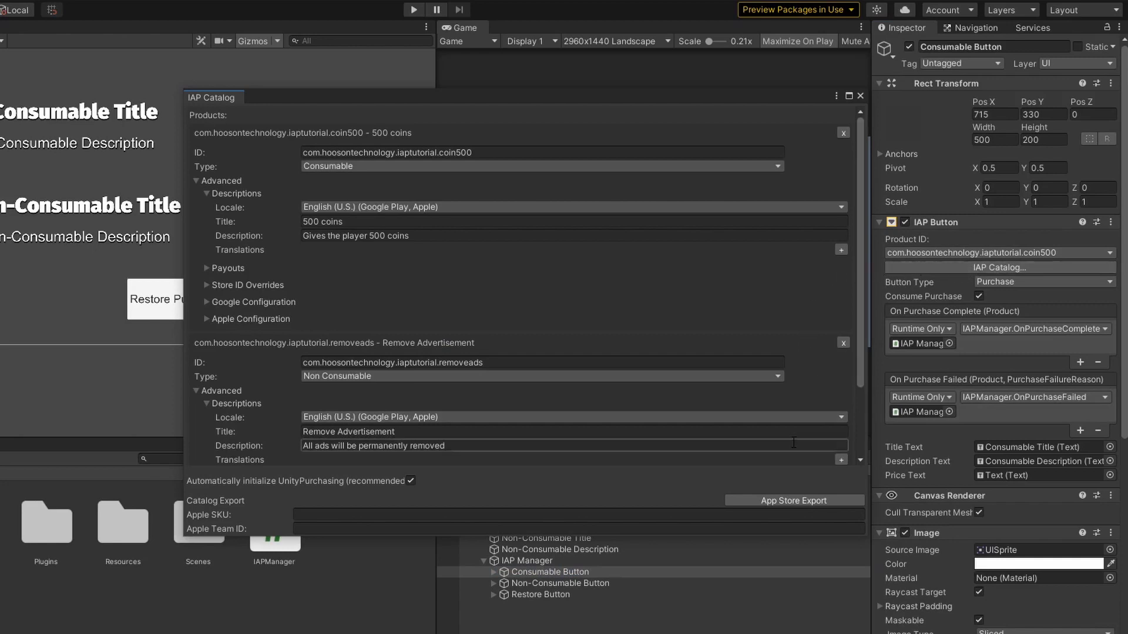
left_click(762, 501)
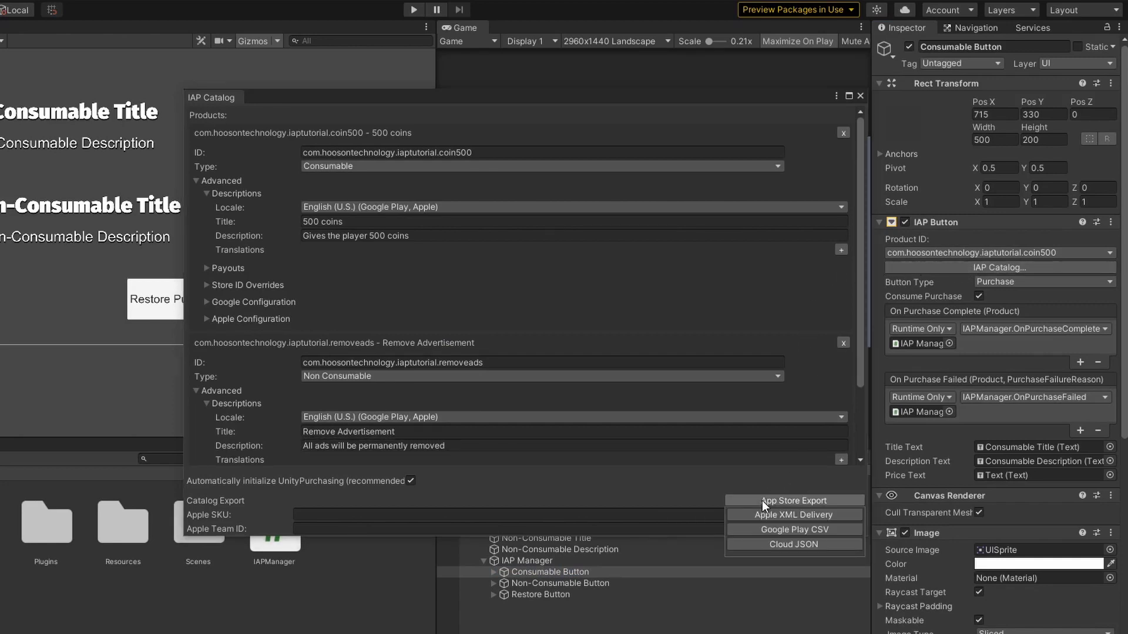
left_click(742, 531)
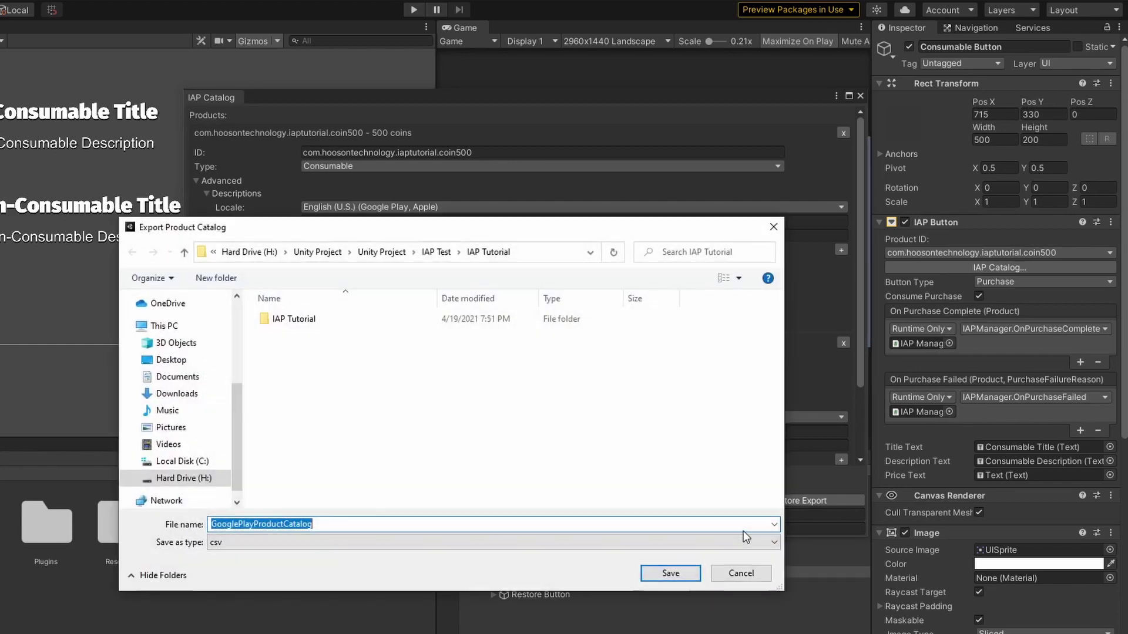
left_click(670, 573)
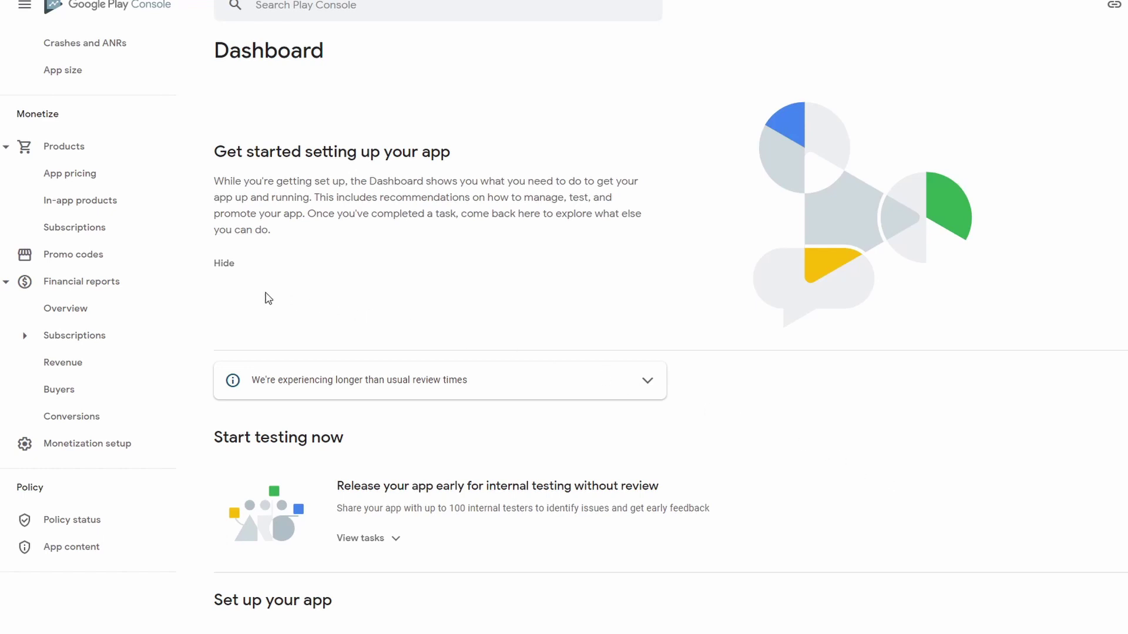
In Google Play Console, go to the in-app products and import the GooglePlayProductCatalog.csv file
left_click(110, 210)
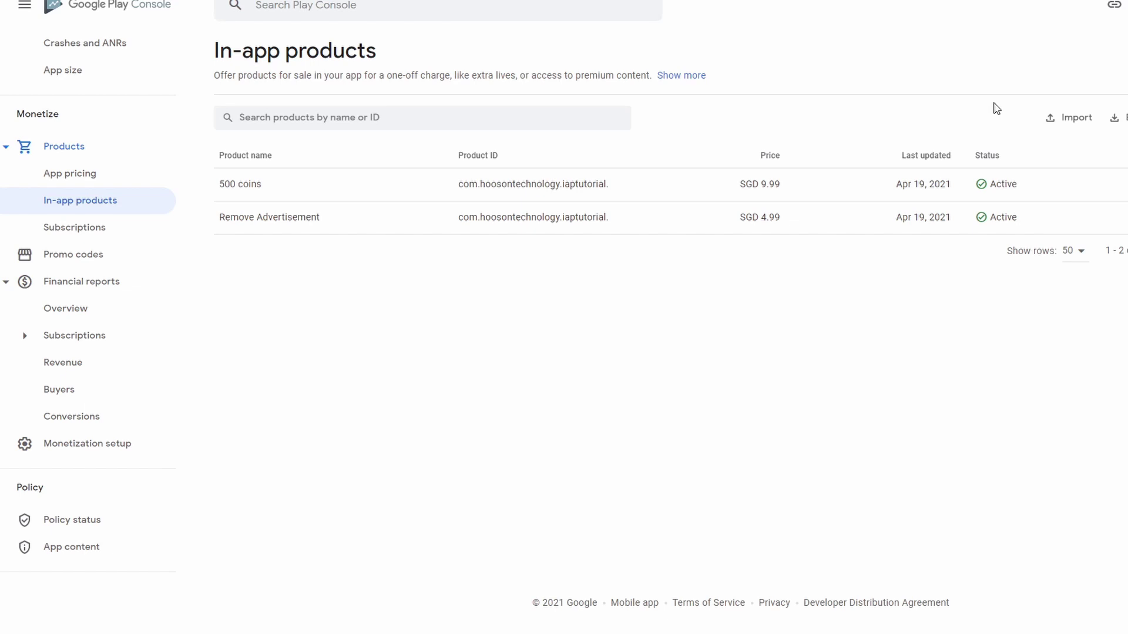
left_click(1049, 118)
left_click(650, 372)
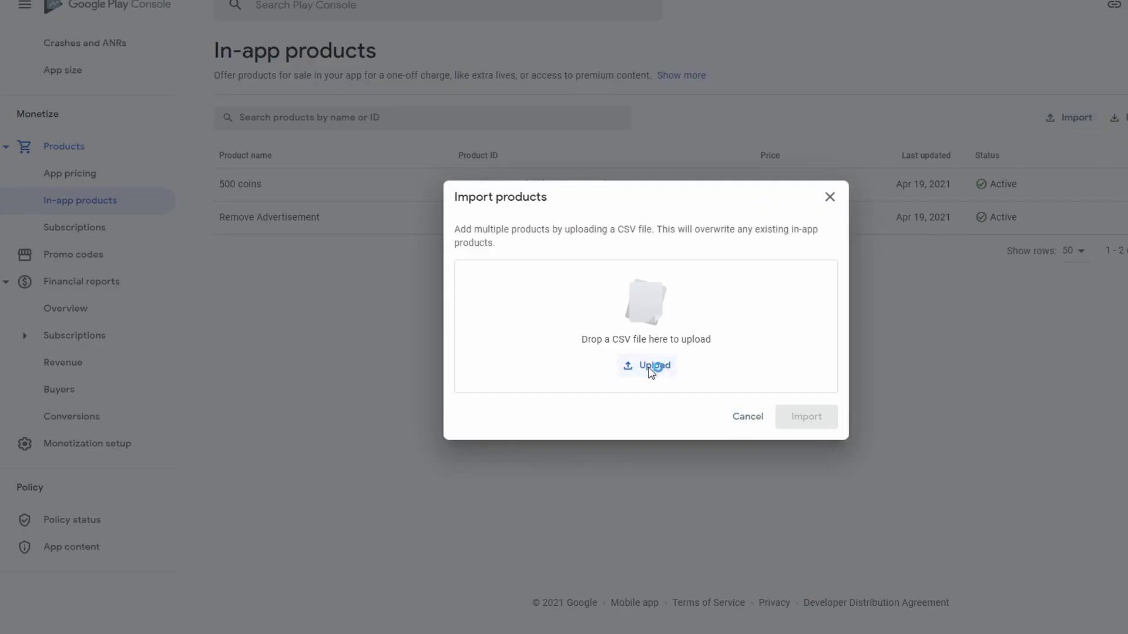
left_click(594, 173)
left_click(895, 402)
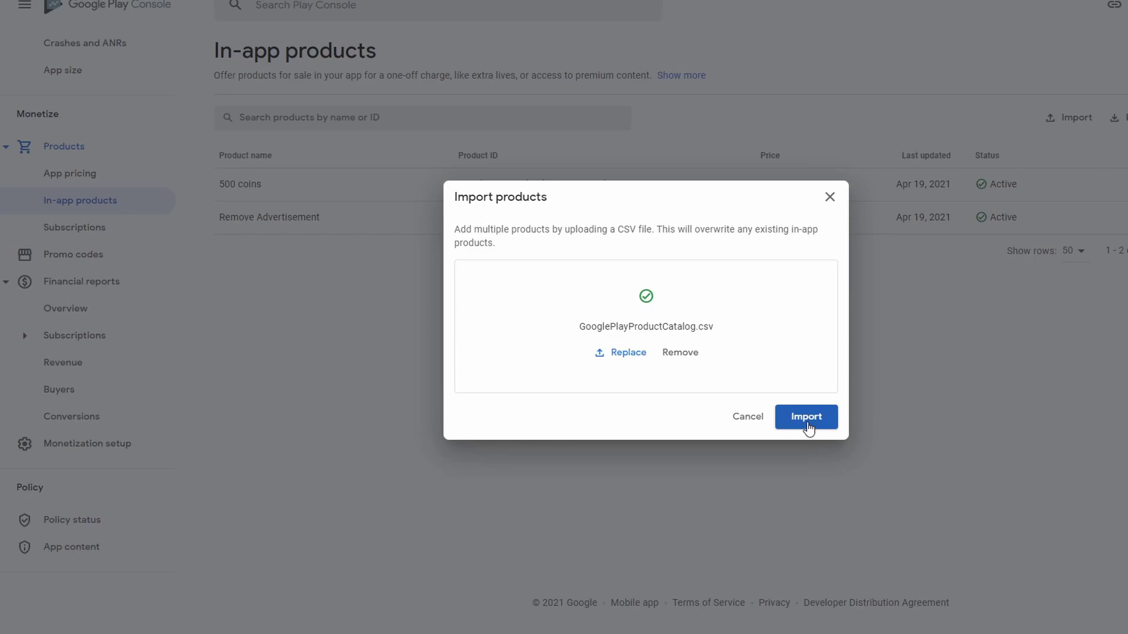
left_click(806, 417)
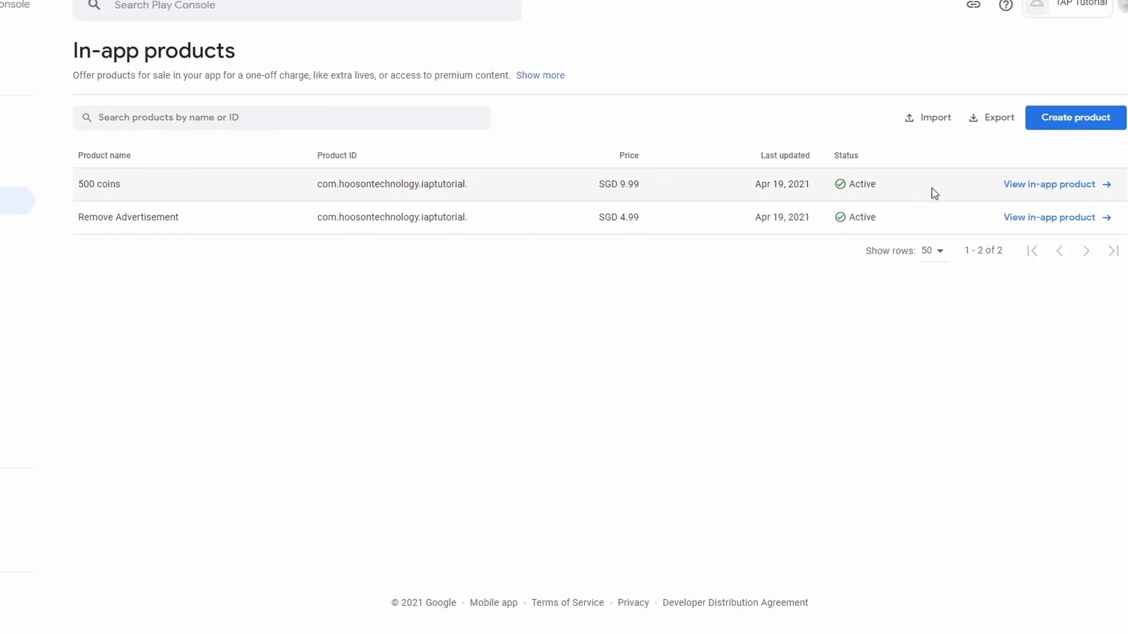
Review the 500 coins product's name, description and price, and return to the in-app products list
left_click(1018, 189)
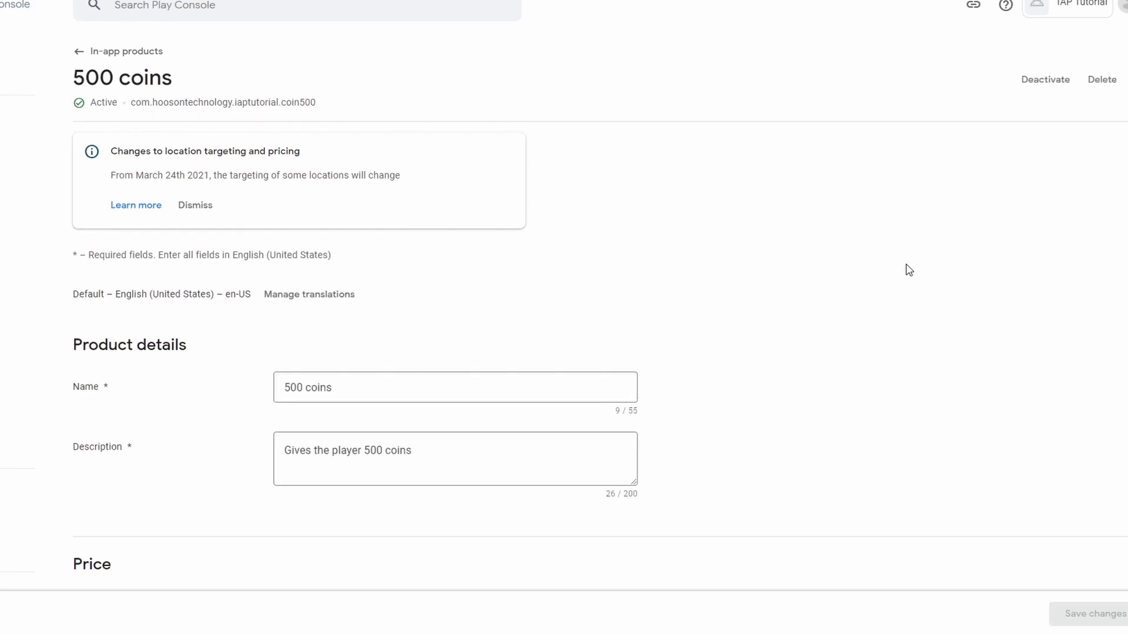
scroll(908, 271, "down", 2)
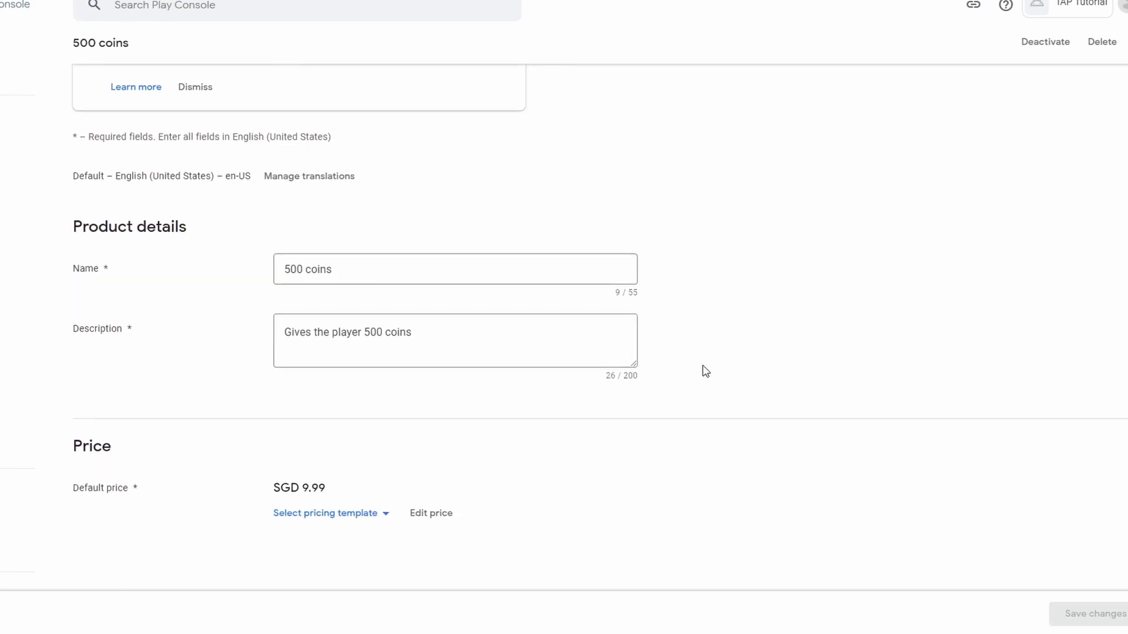
scroll(505, 264, "up", 2)
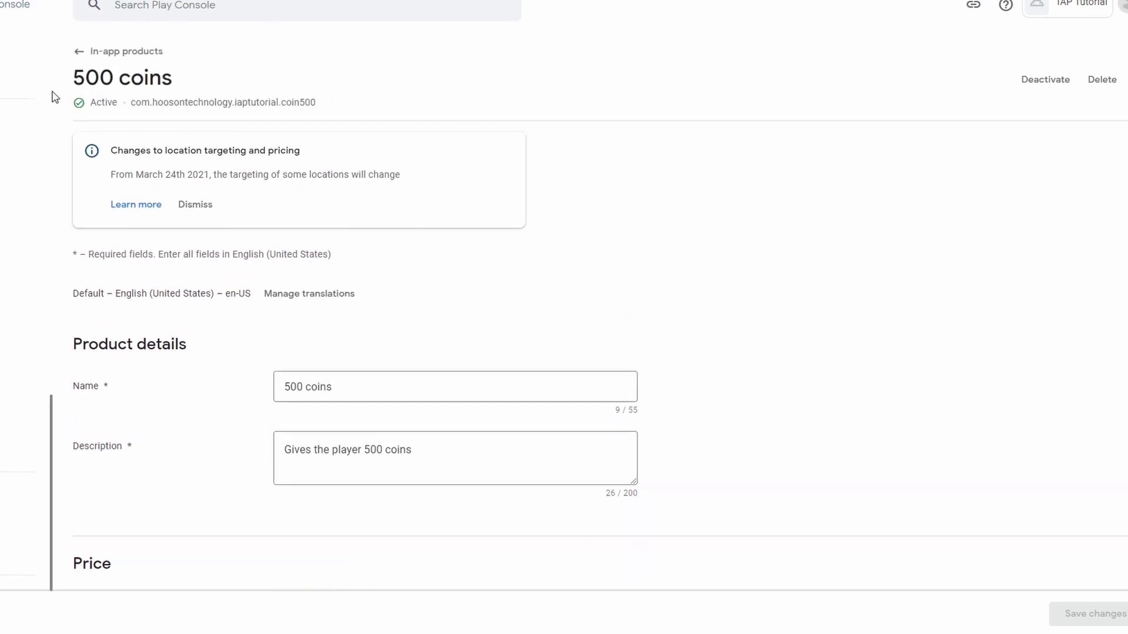
left_click(78, 57)
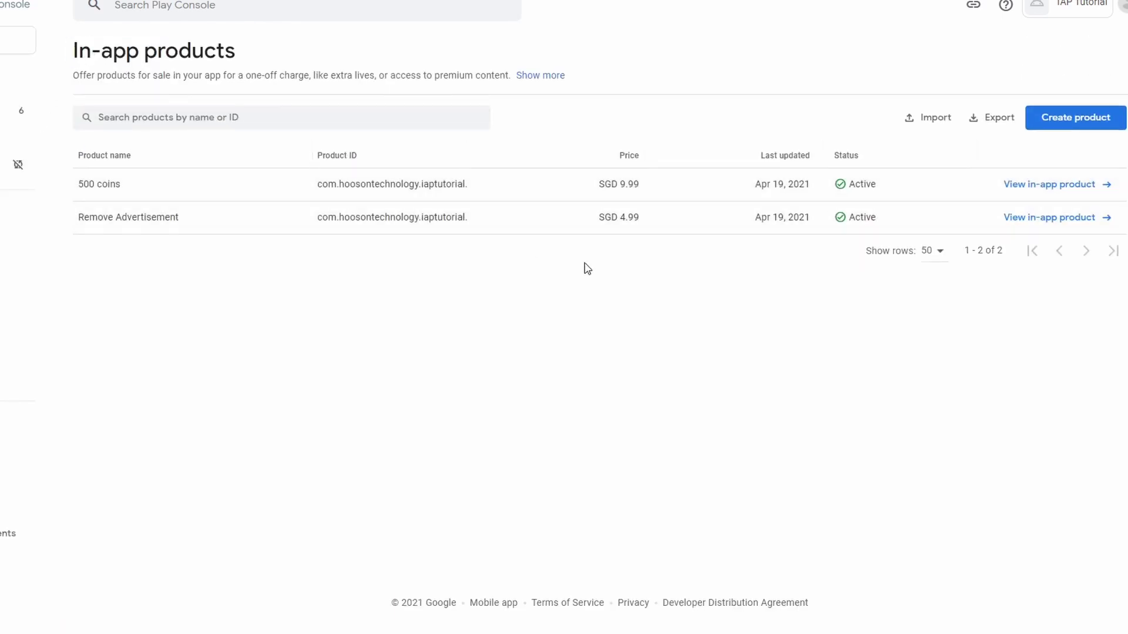
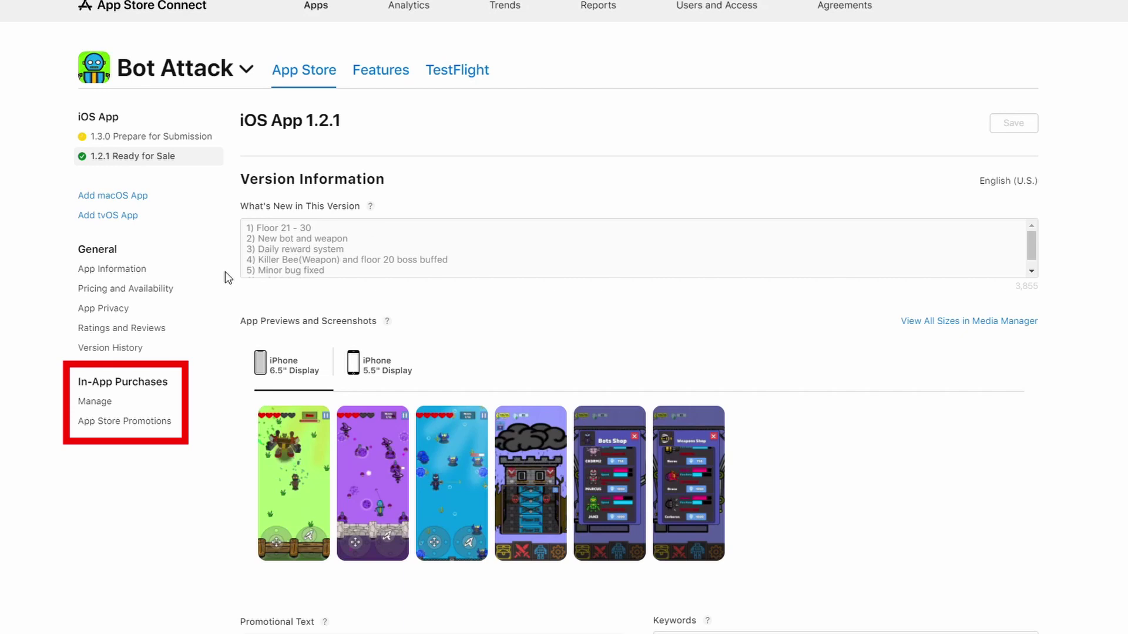
In App Store Connect, open in-app purchase management for Bot Attack and create a new in-app purchase
left_click(91, 404)
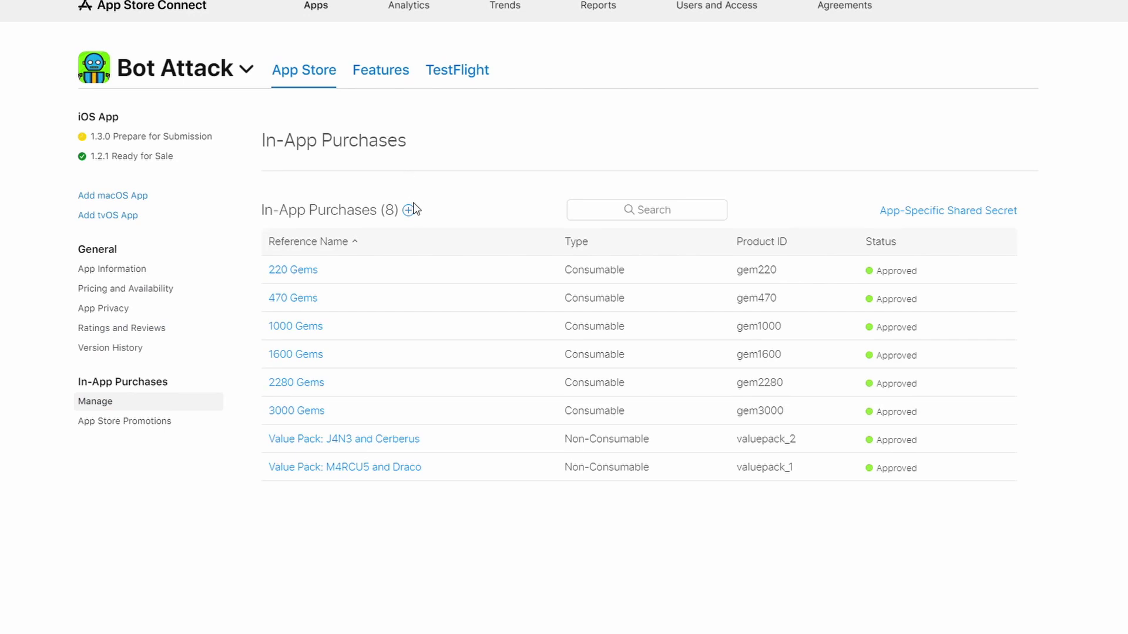
left_click(410, 210)
left_click(415, 237)
left_click(851, 578)
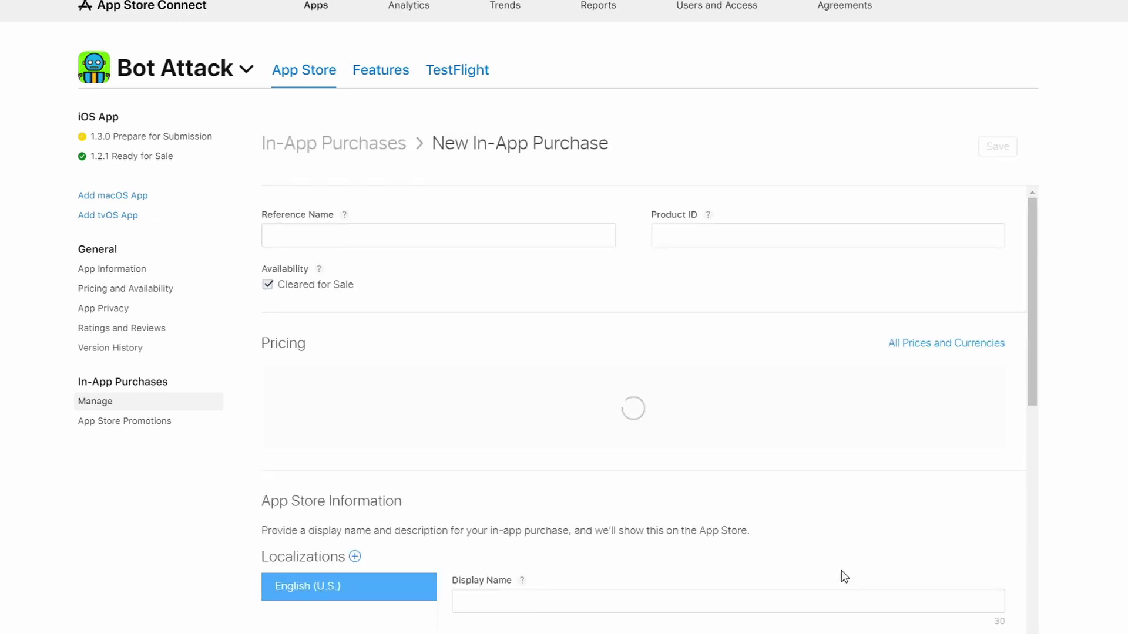
Enter reference name 500 coins and product ID com.hoosontechnology.iaptutorial.coin500, and set the price to SGD 14.98 (Tier 10)
left_click(538, 225)
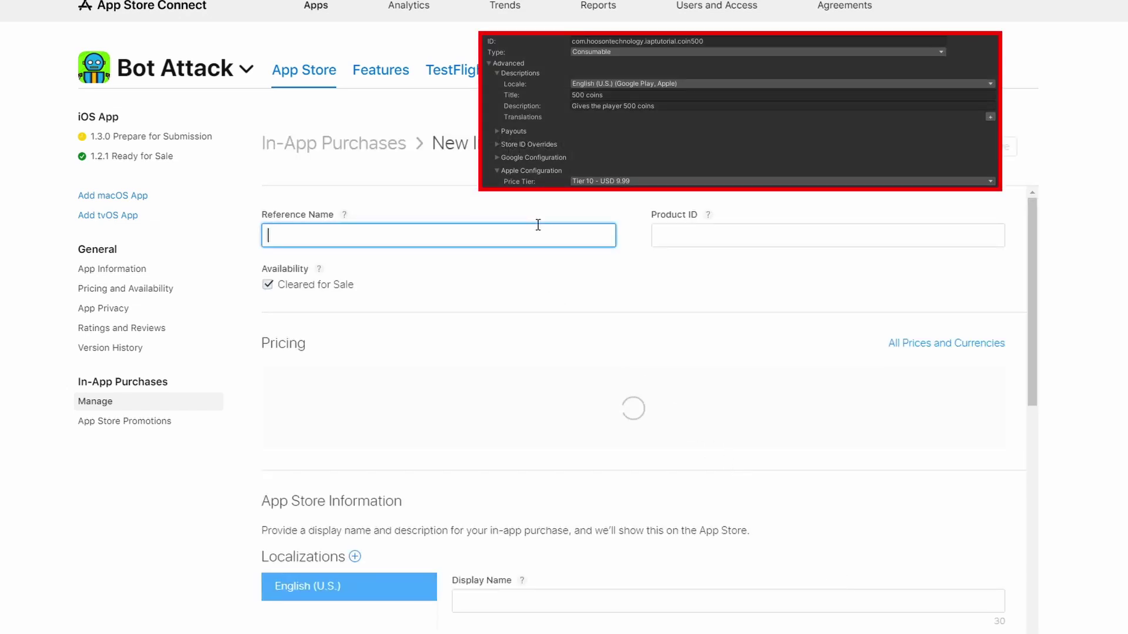
type("500 coins")
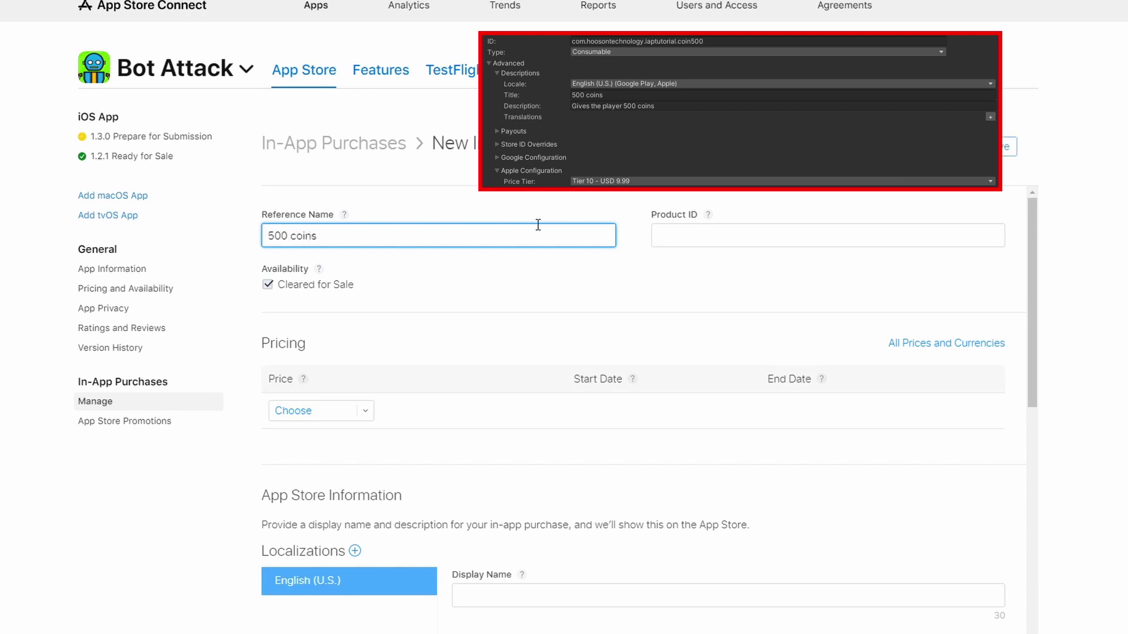
left_click(709, 243)
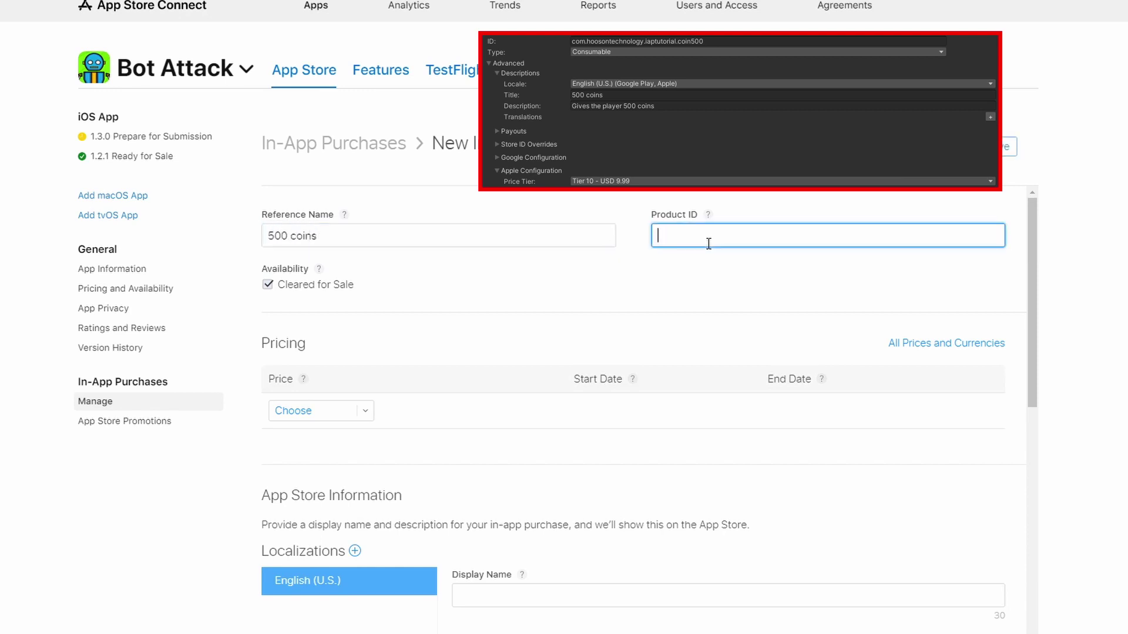
type("com.hoosontechnology.iap")
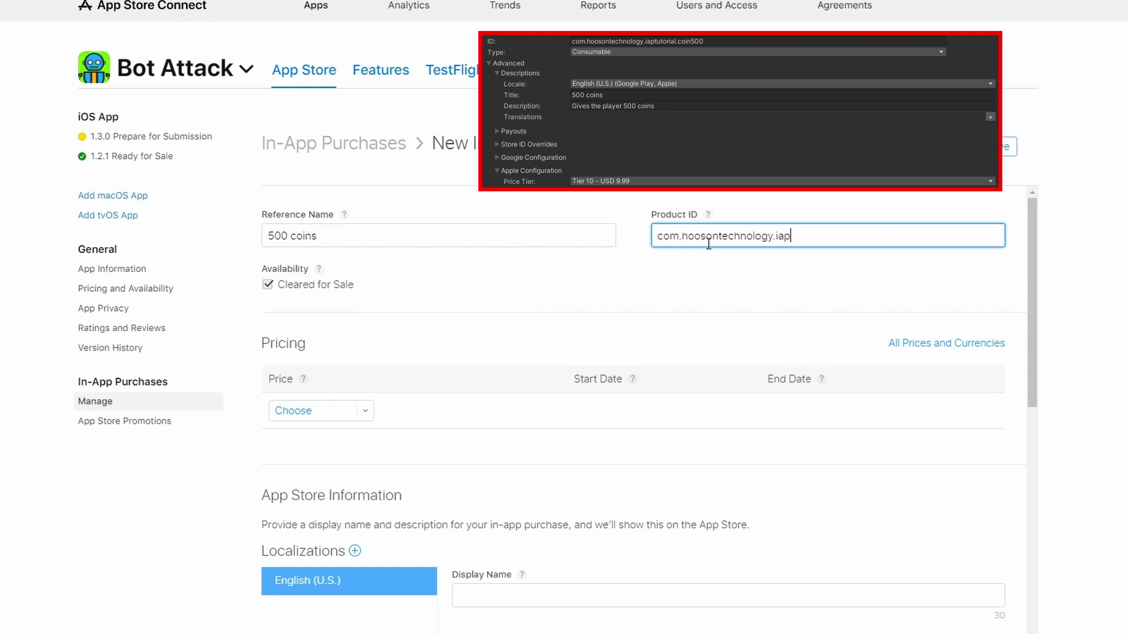
type("tutorial.coin500")
left_click(369, 411)
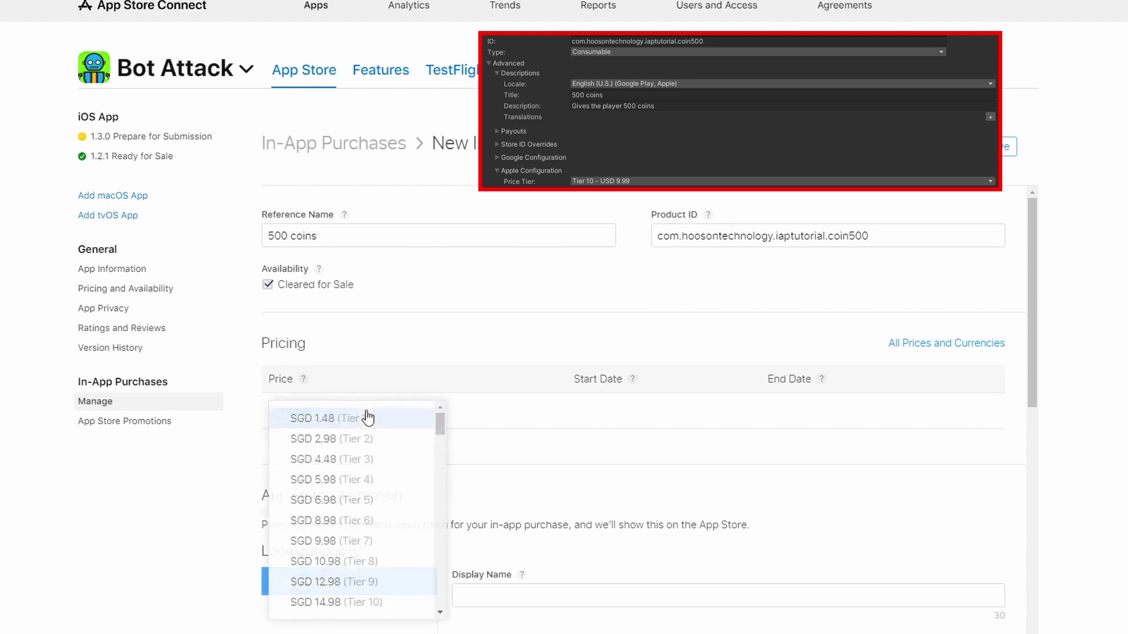
left_click(356, 603)
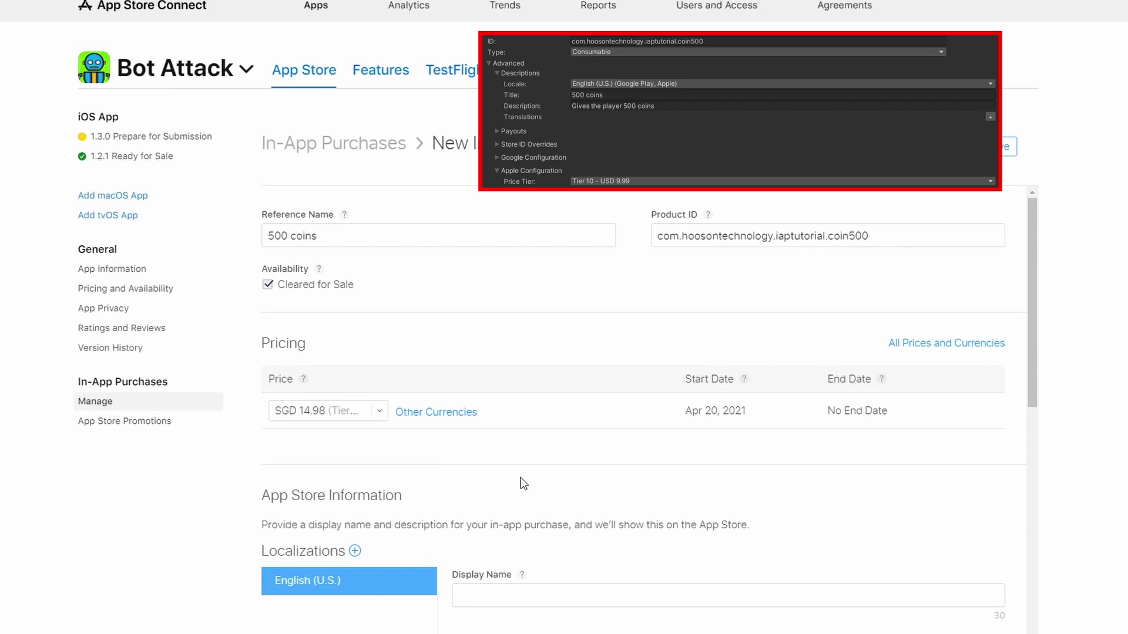
Fill the English (U.S.) localization with display name "500 coins" and description "Gives the player 500 coins"
scroll(523, 484, "down", 3)
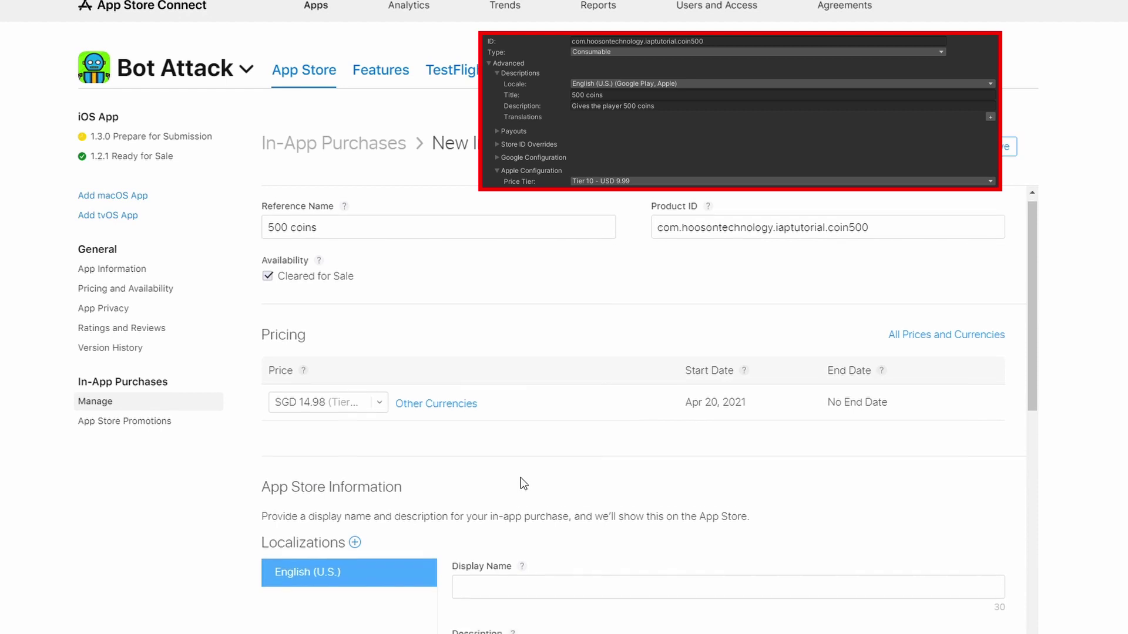
scroll(523, 484, "down", 2)
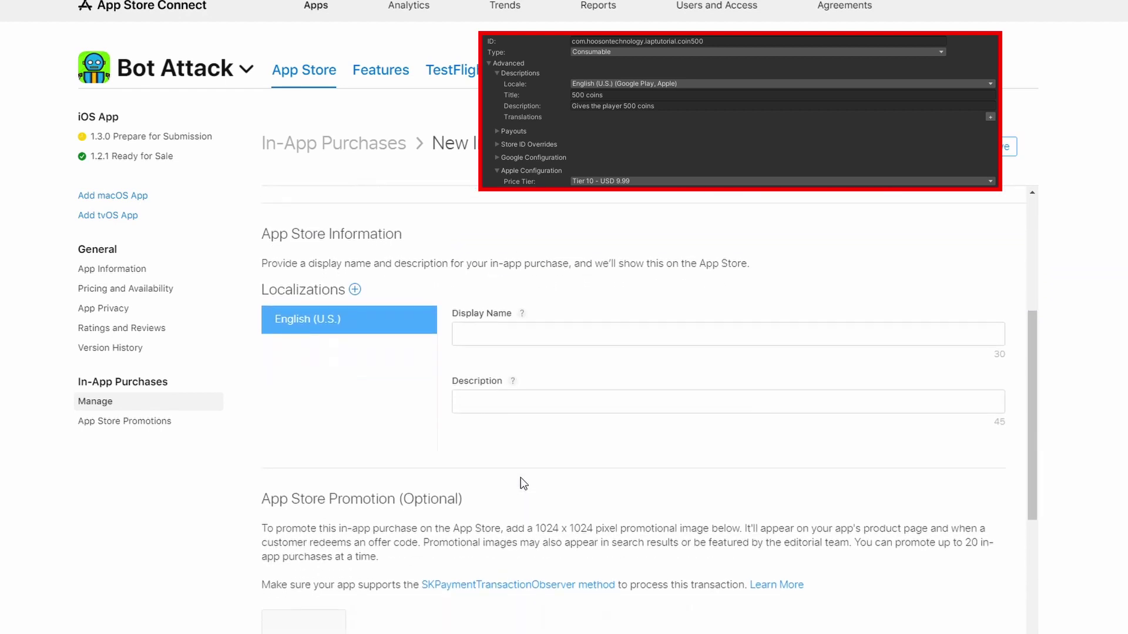
left_click(630, 291)
type("500 coins")
left_click(641, 348)
type("Give")
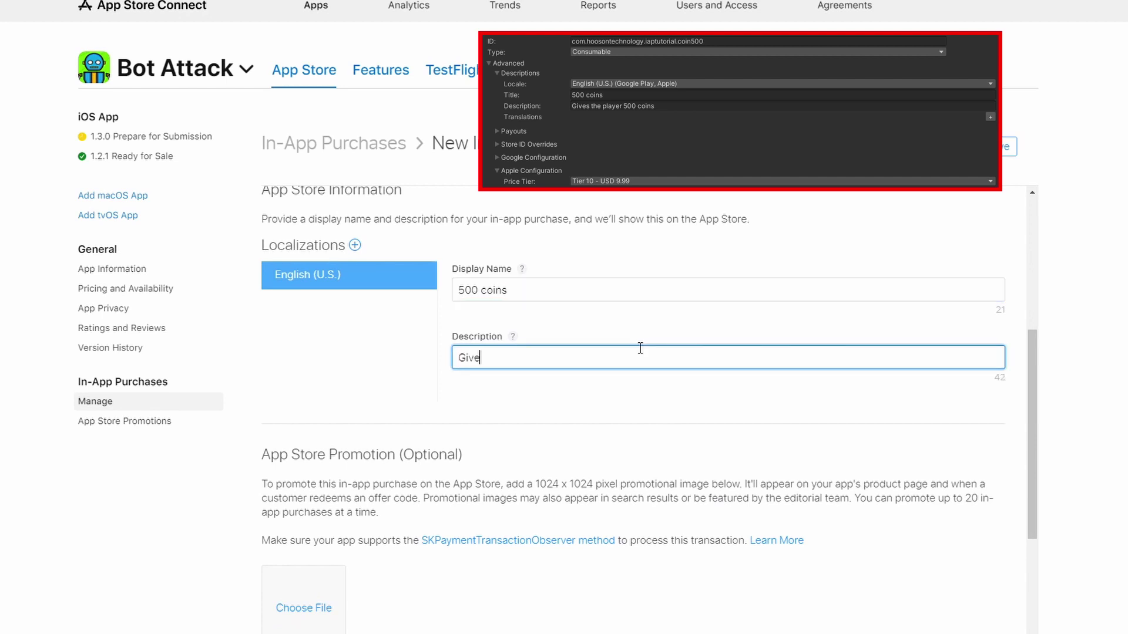
type("s the player 500 coins")
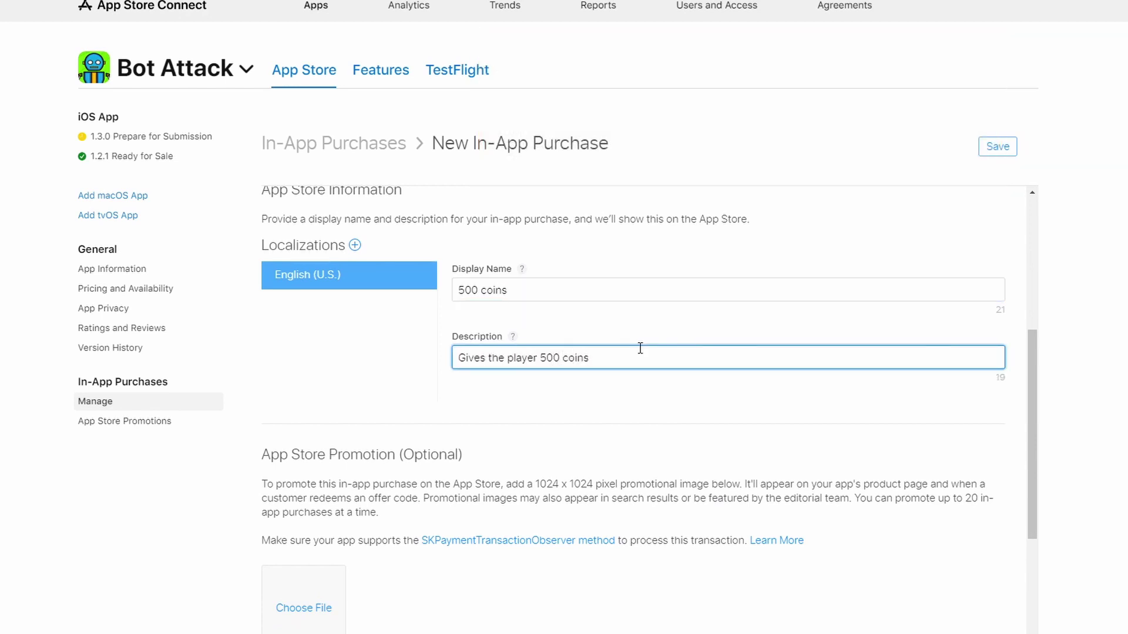
scroll(640, 348, "down", 3)
scroll(640, 349, "down", 1)
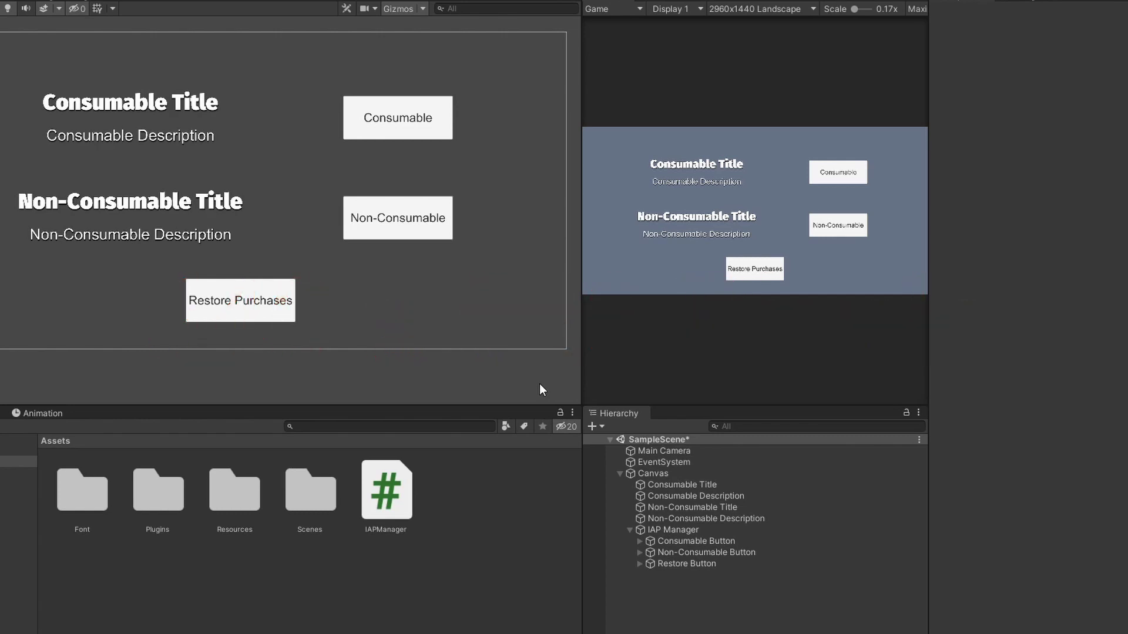
In Unity, add a fixed Game view resolution labelled "Screenshot" with a width of 640 and a height of 920
left_click(787, 20)
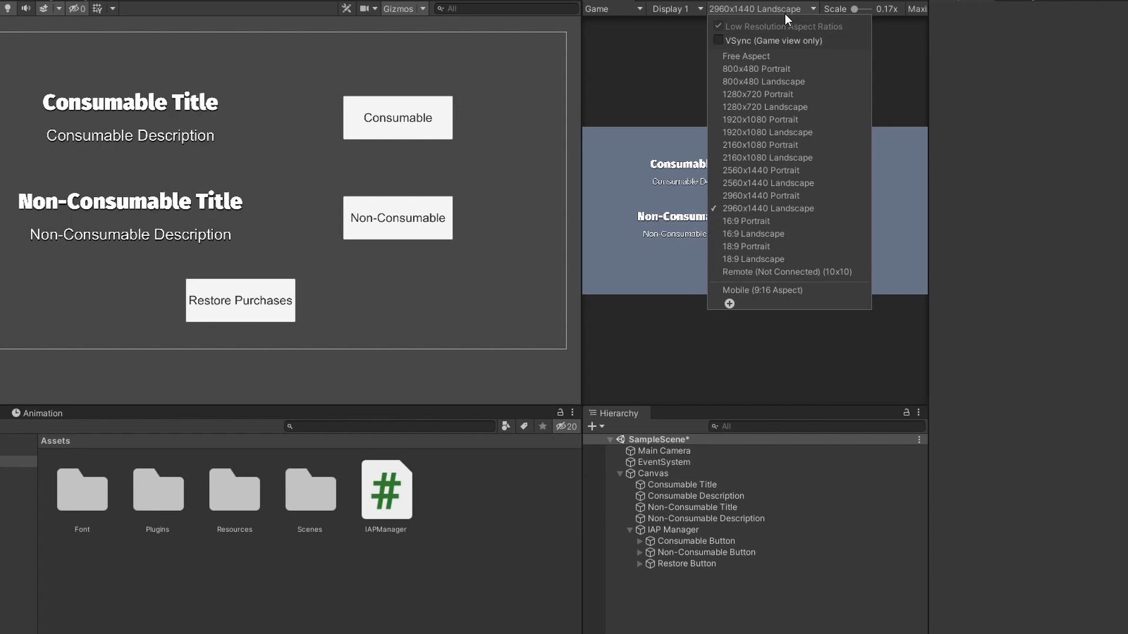
left_click(730, 303)
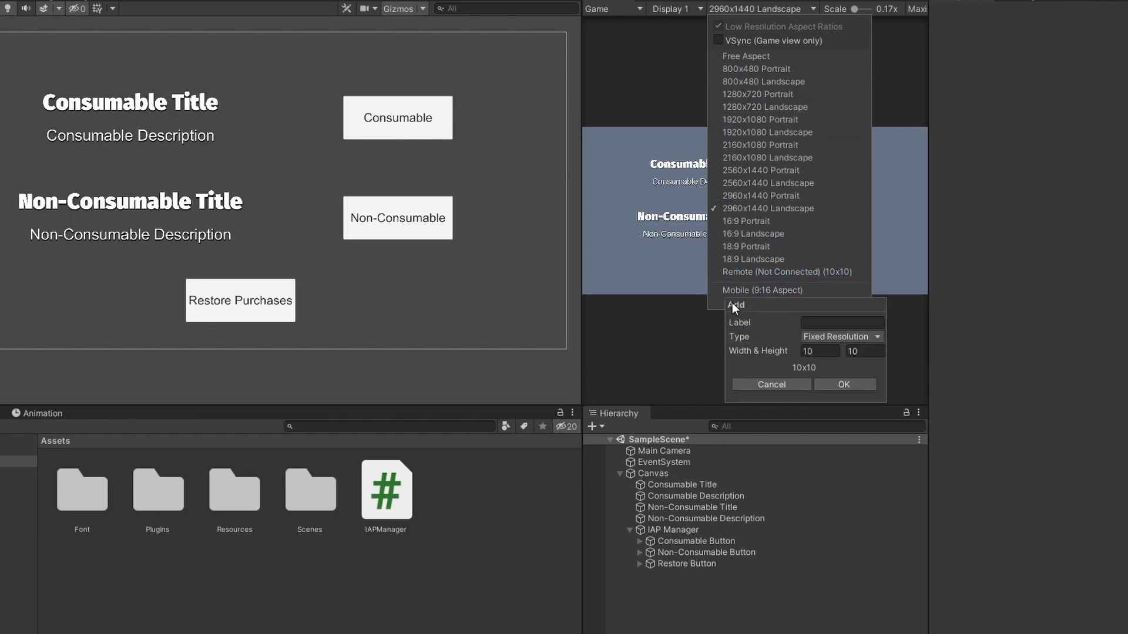
type("Screenshot")
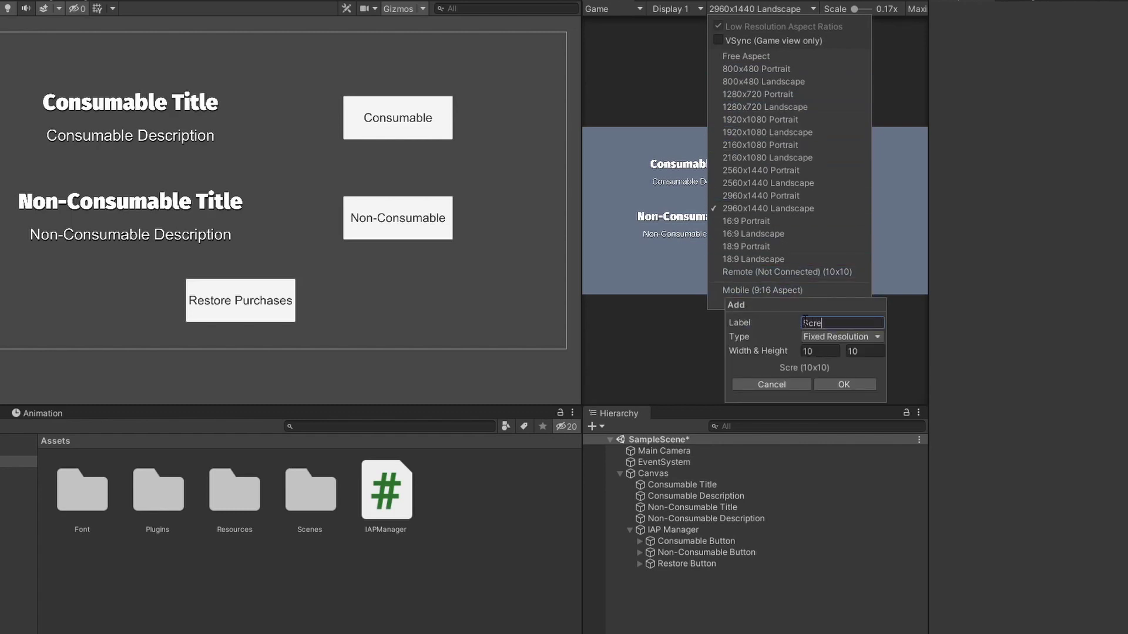
left_click(826, 353)
type("640")
left_click(863, 352)
type("920")
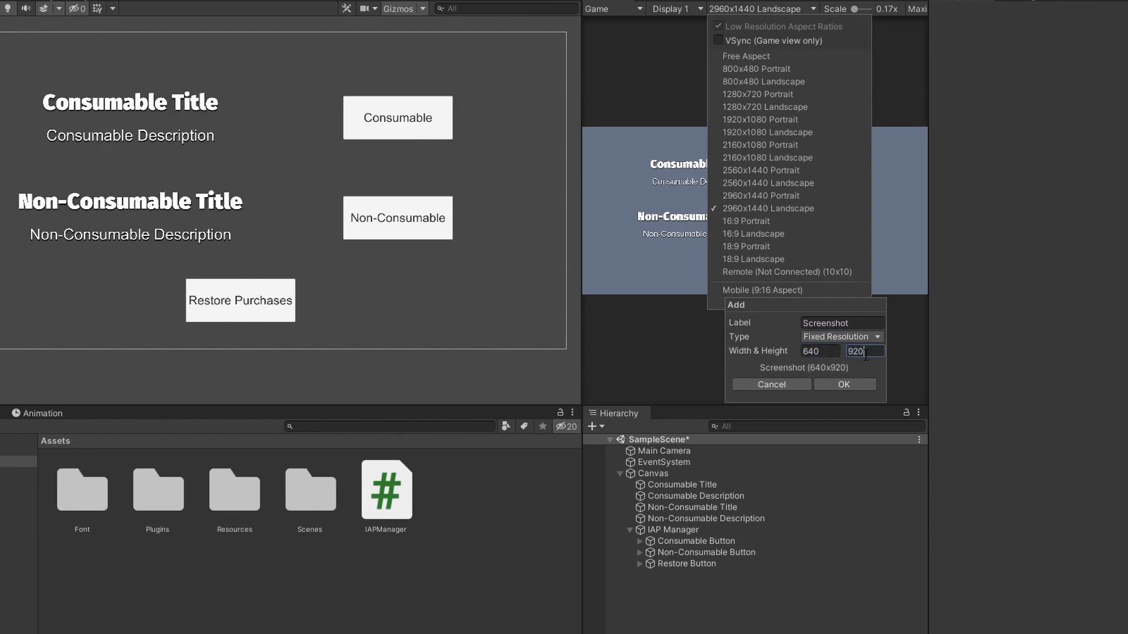
left_click(849, 385)
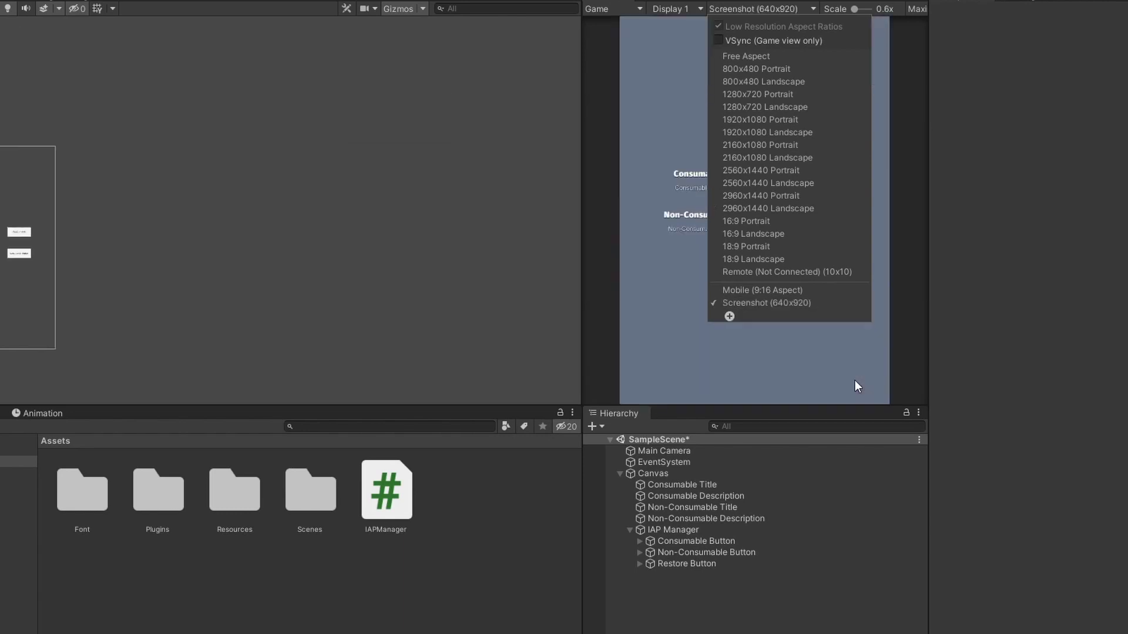
left_click(827, 369)
Undock and enlarge the Game view, and capture a screen snip of the whole store canvas
left_click_drag(597, 8, 376, 229)
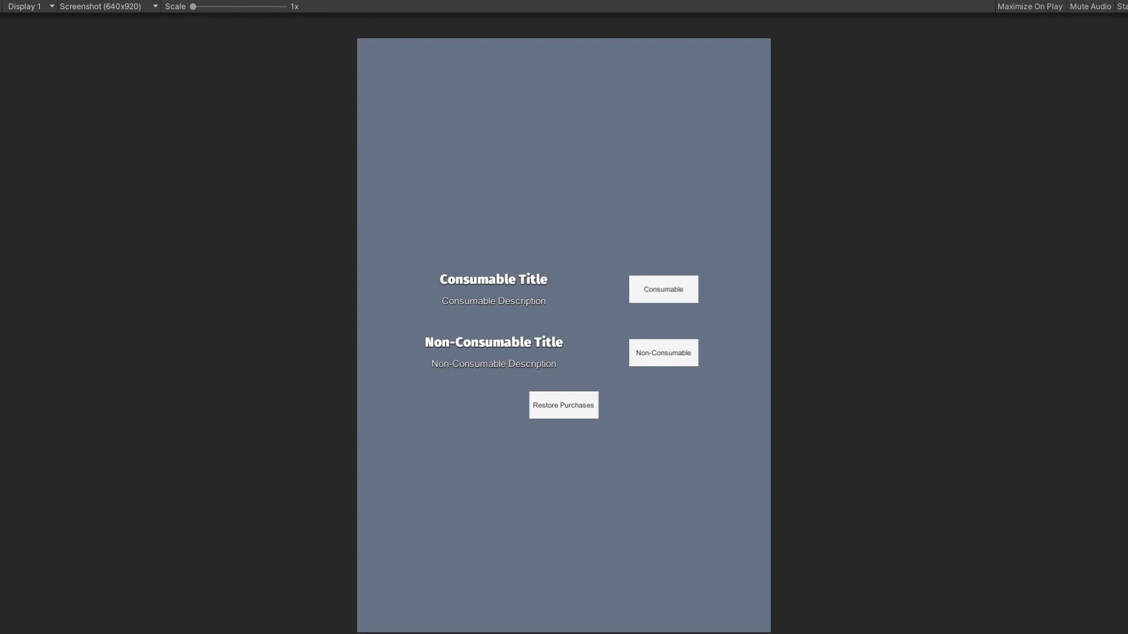
key("super+shift+s")
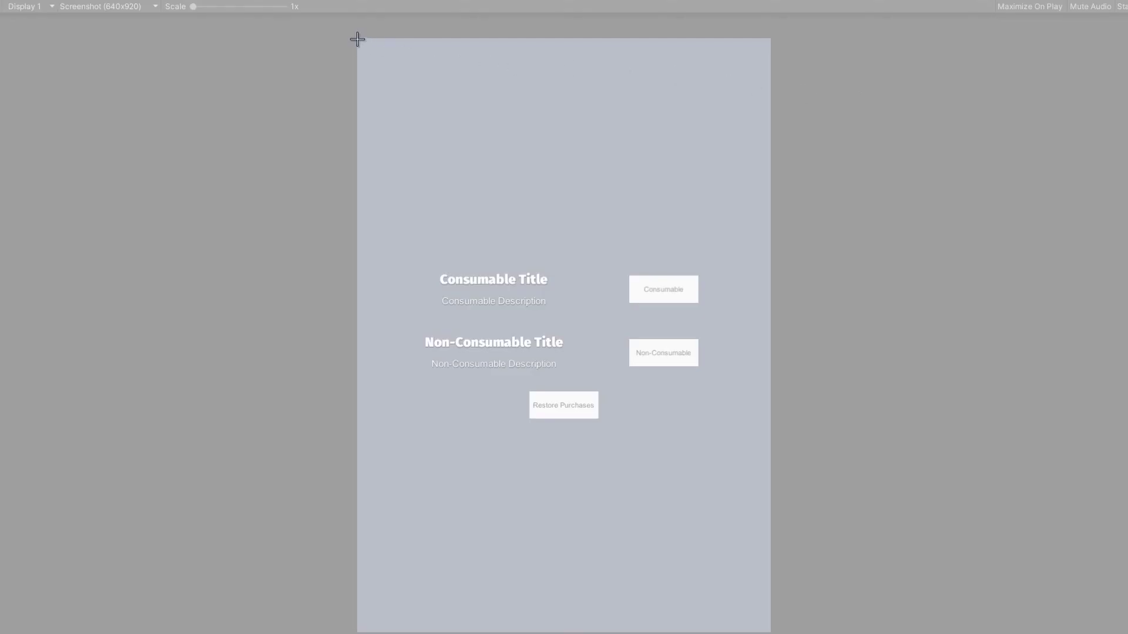
left_click_drag(357, 39, 771, 633)
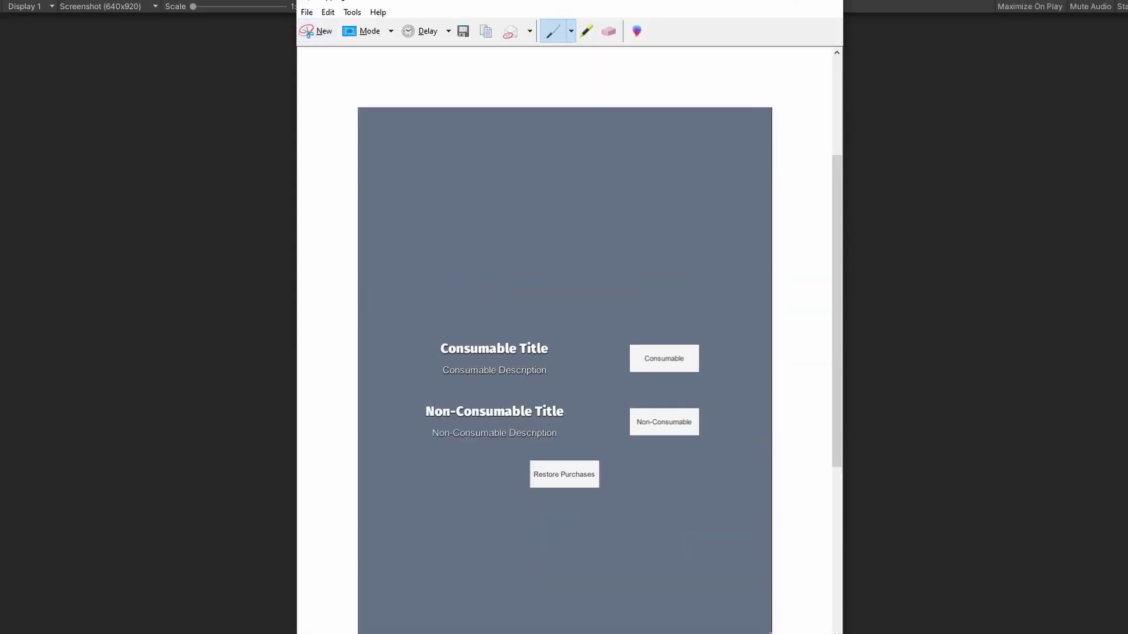
right_click(606, 222)
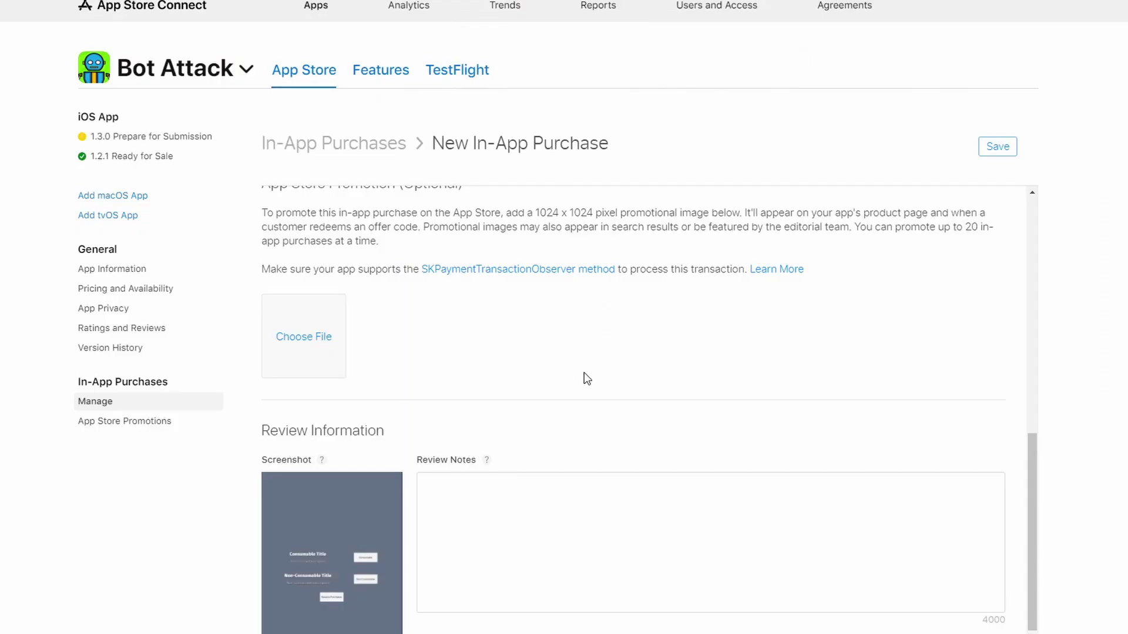
In App Store Connect, enter review notes "It is the first button in our store. It'll give the player 500 coins" and save the purchase
scroll(588, 388, "down", 1)
left_click(605, 433)
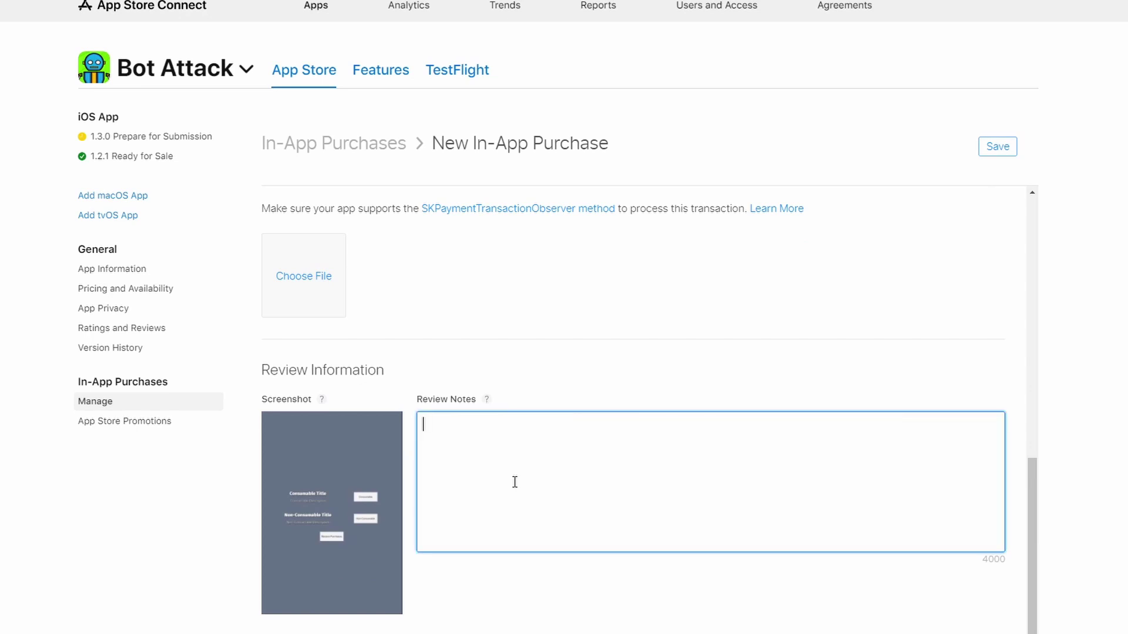
type("It is the first button in our store. It'll give th")
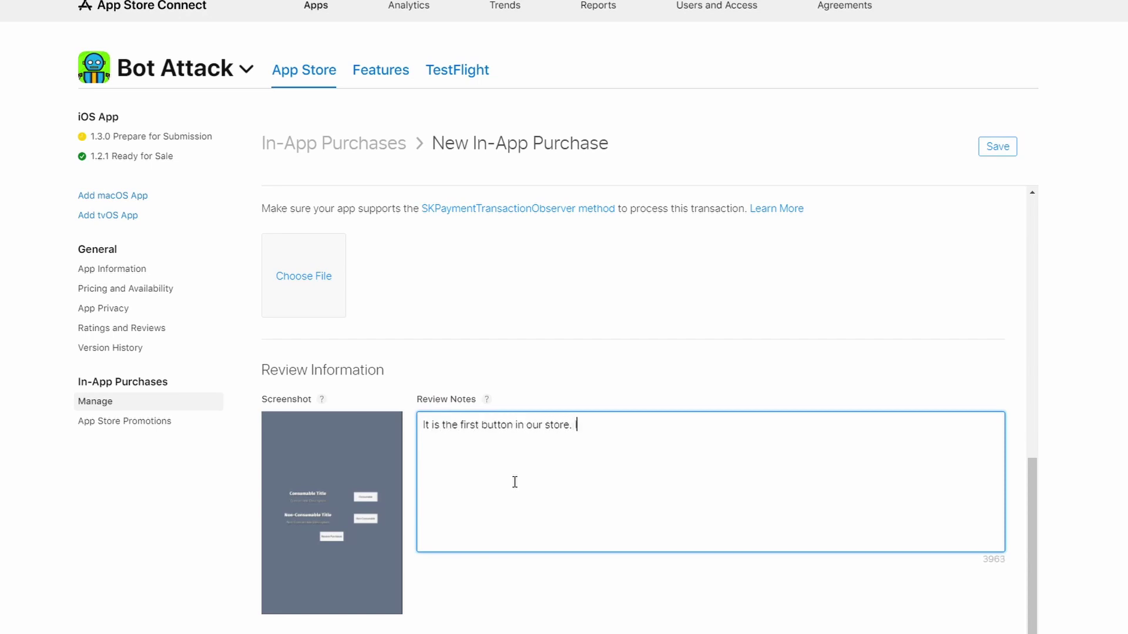
type("e player 500 coins")
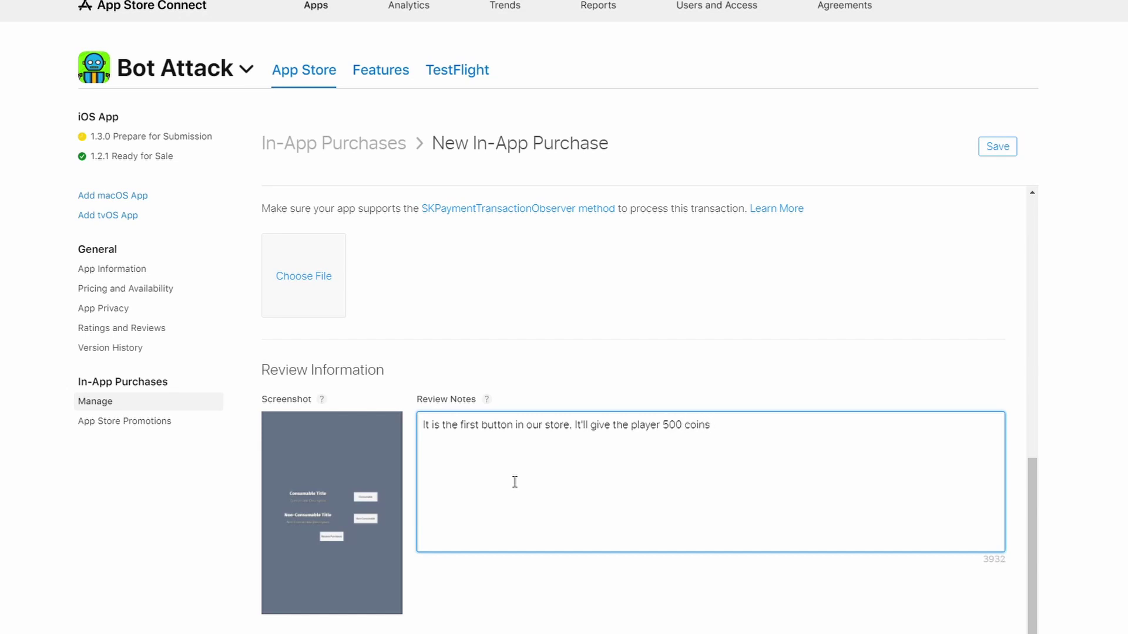
left_click(994, 150)
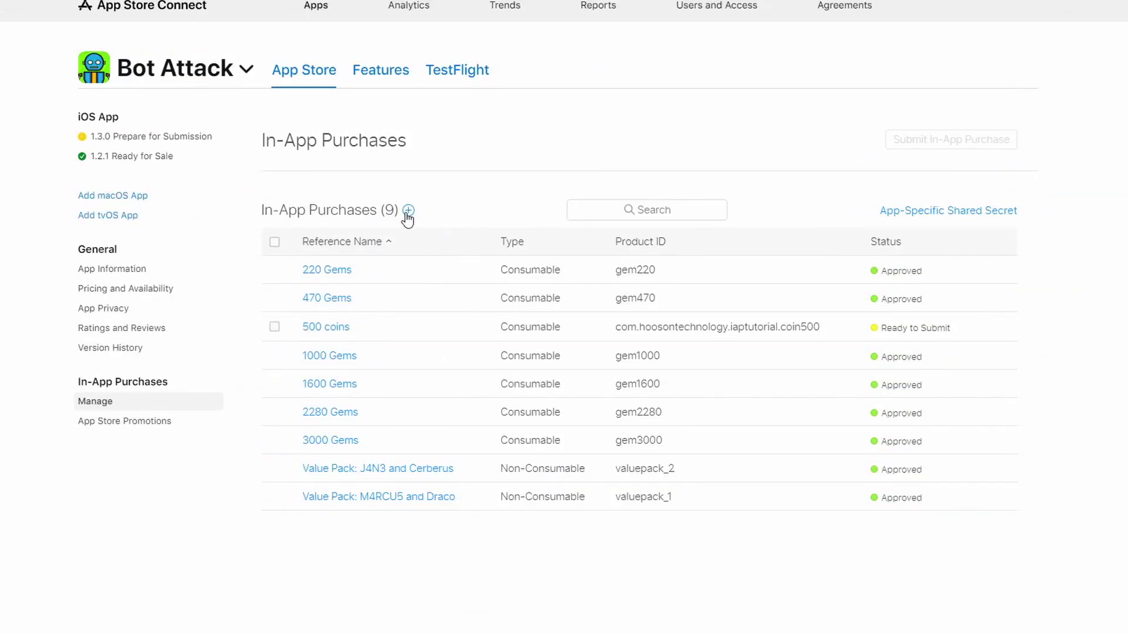
Create a new in-app purchase of type Non-Consumable
left_click(408, 211)
left_click(415, 316)
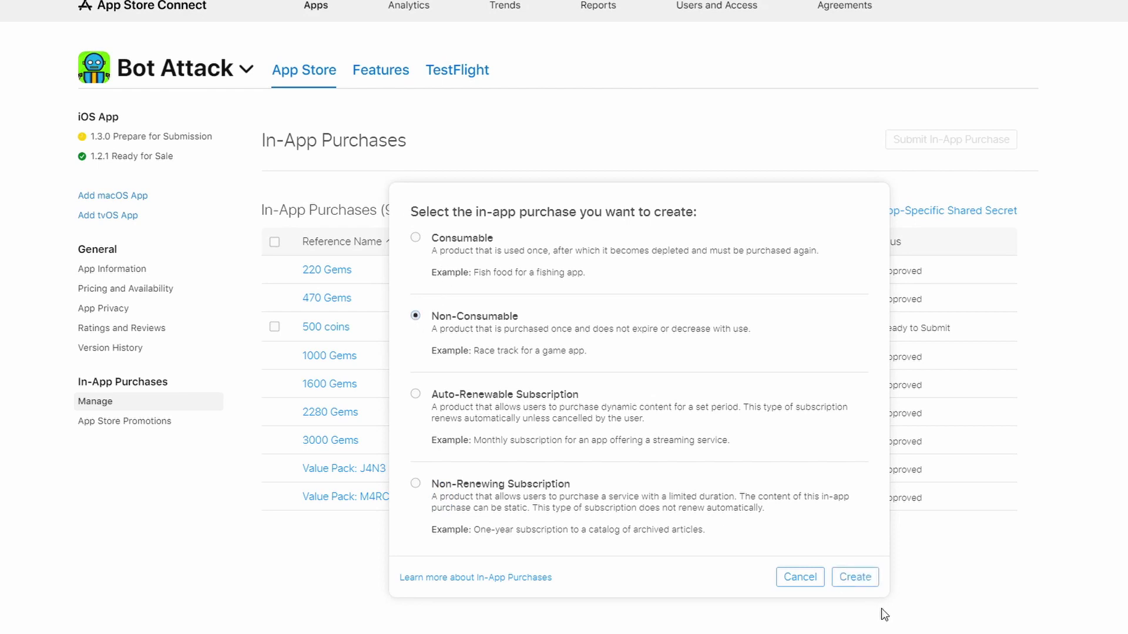
left_click(855, 577)
Enter reference name Remove Advertisement and product ID com.hoosontechnology.iaptutorial.removeads, and set the price to SGD 6.98 (Tier 5)
left_click(580, 238)
type("Remov")
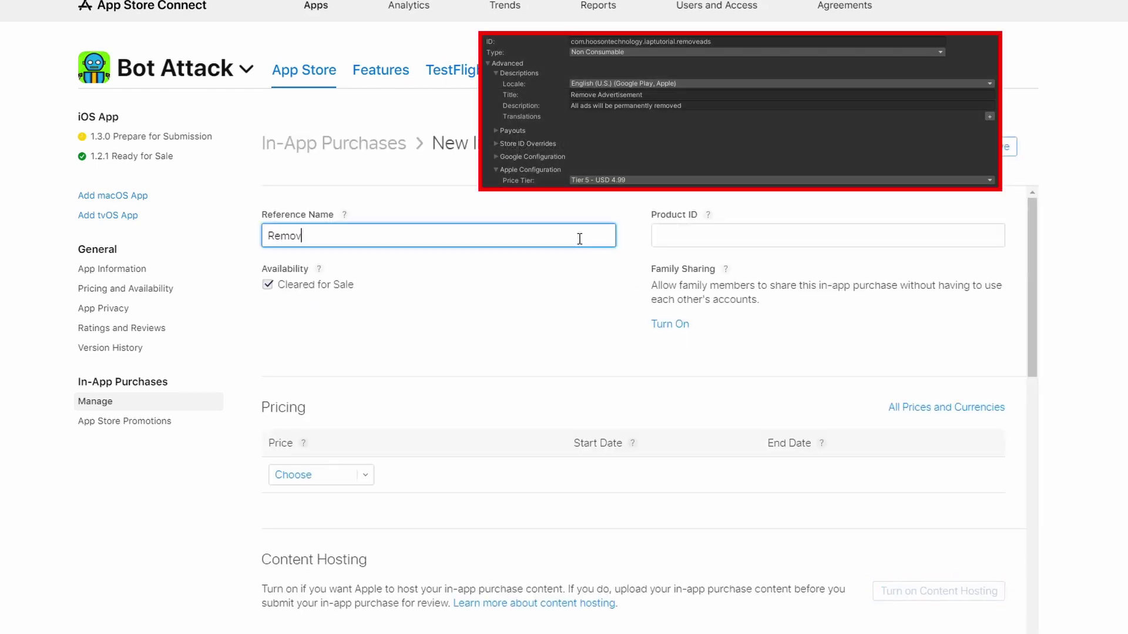
type("e Advertisement")
left_click(805, 229)
type("com.hoosontechno")
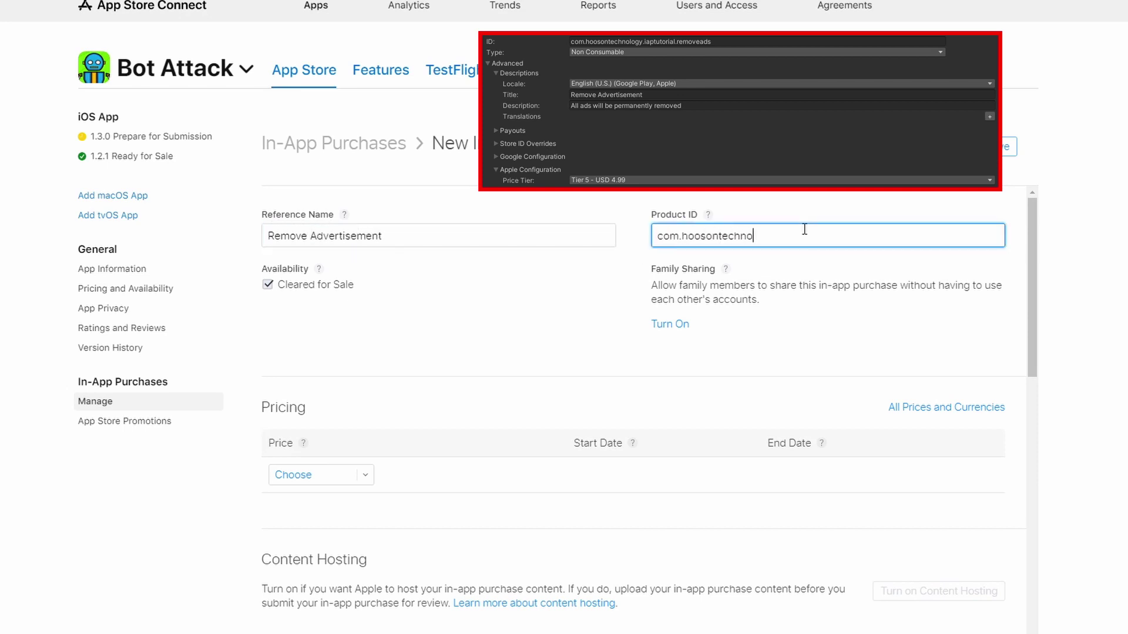
type("logy.iaptutorial.removeads")
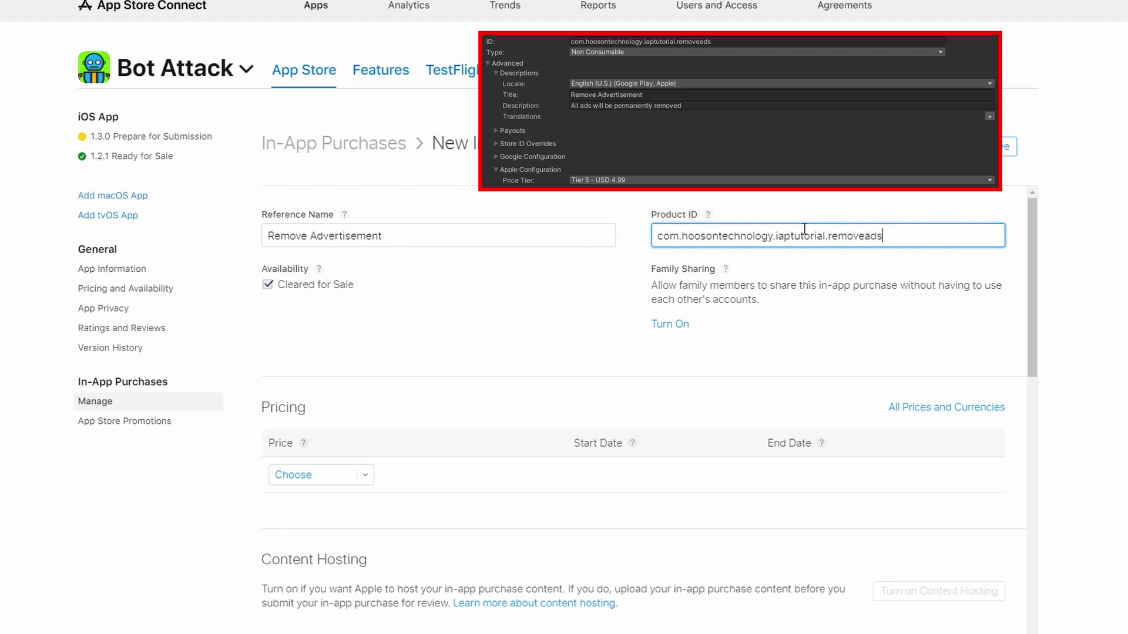
left_click(370, 475)
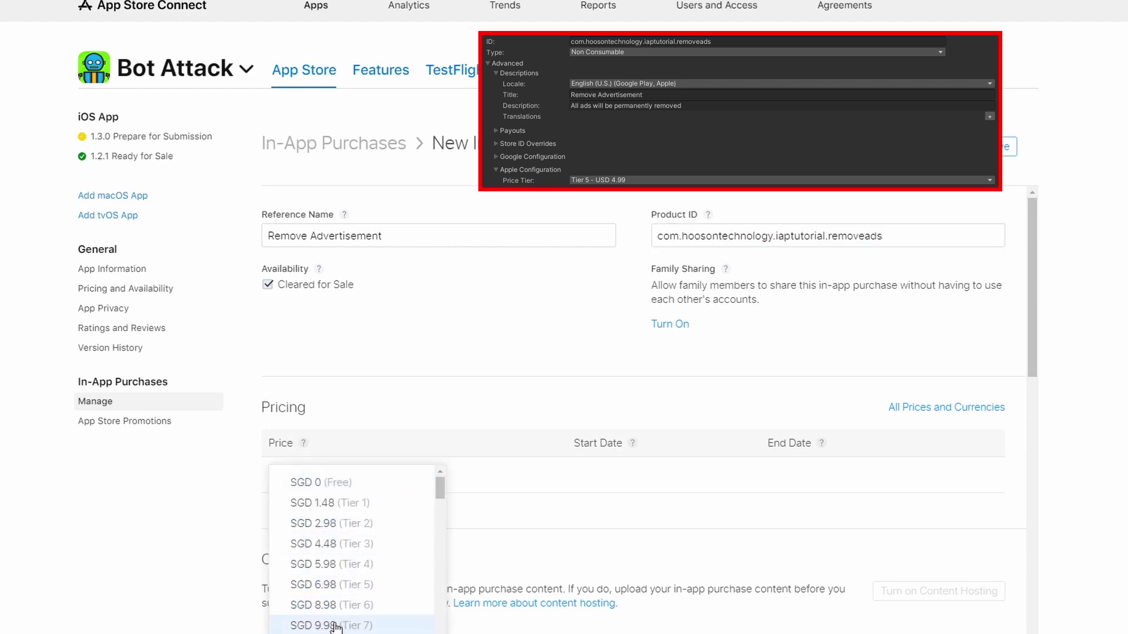
left_click(365, 585)
Fill the English (U.S.) localization with display name "Remove Advertisement" and description "All ads will be permanently removed"
scroll(456, 527, "down", 4)
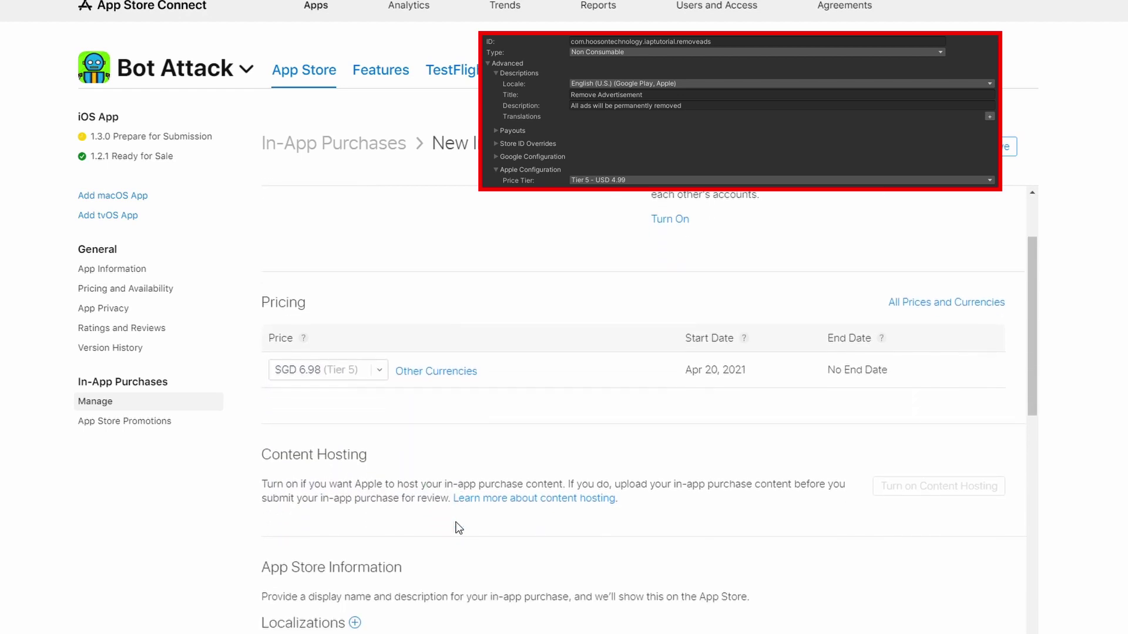
scroll(457, 558, "down", 2)
left_click(581, 434)
type("Remove Advertisement")
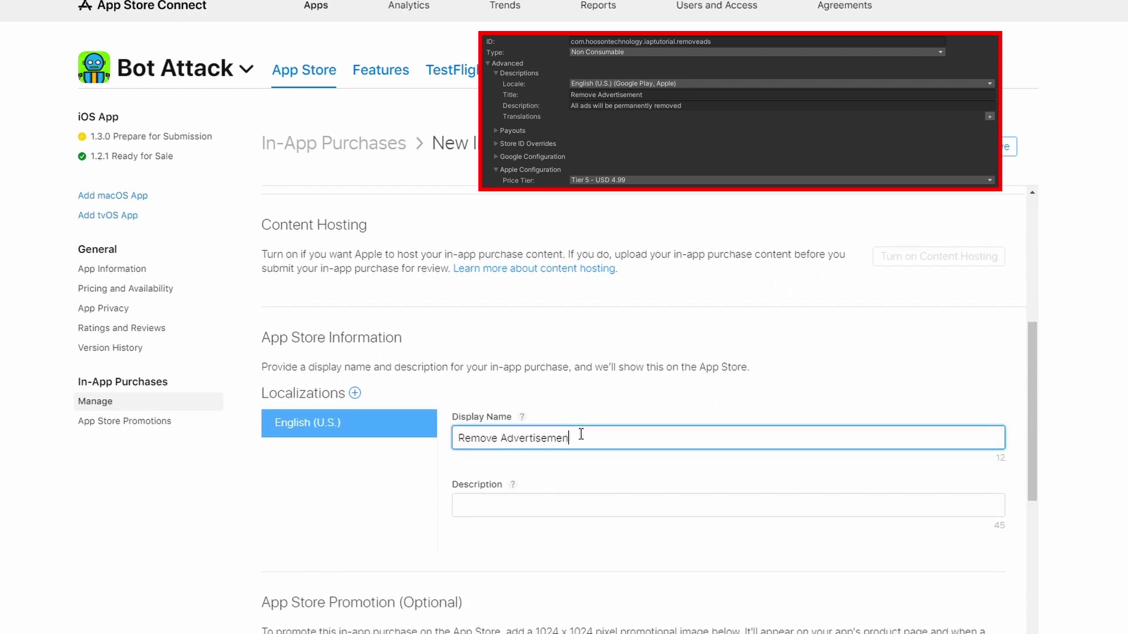
left_click(573, 516)
type("All ads")
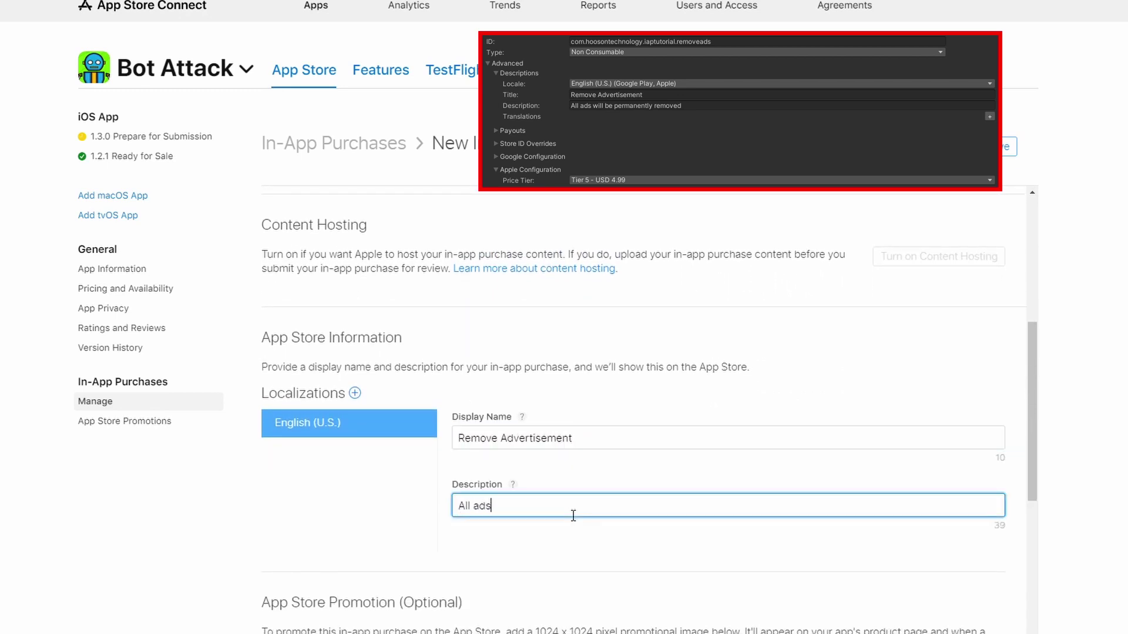
type(" will be permanently removed")
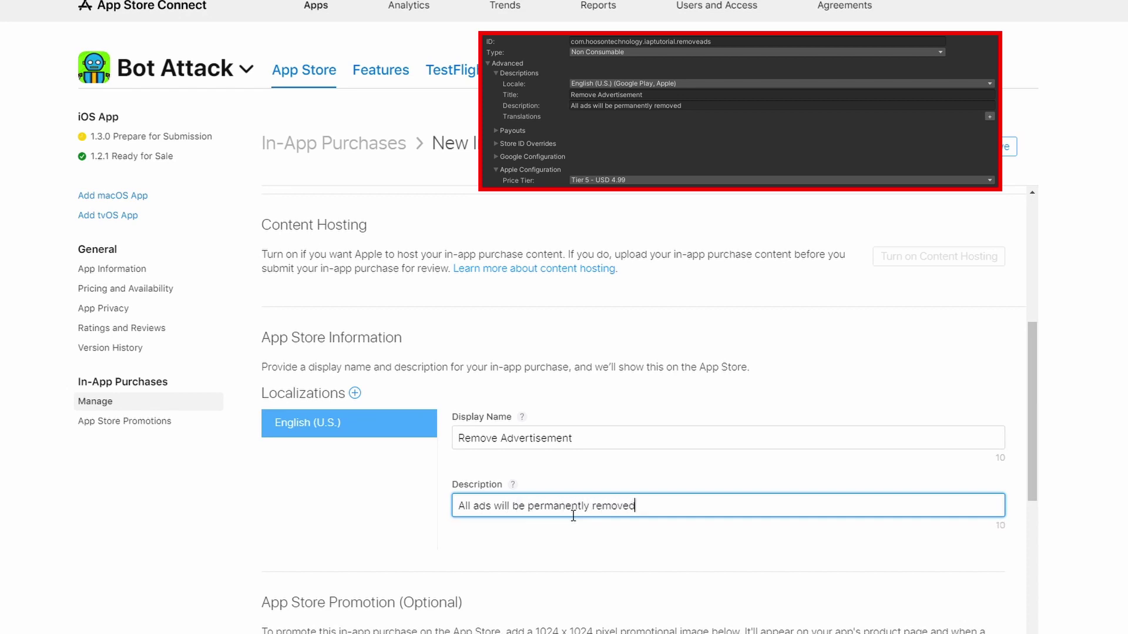
Enter review notes "It is the second button in our store. It'll remove all ads" and save the purchase
scroll(595, 535, "down", 1)
scroll(595, 535, "down", 5)
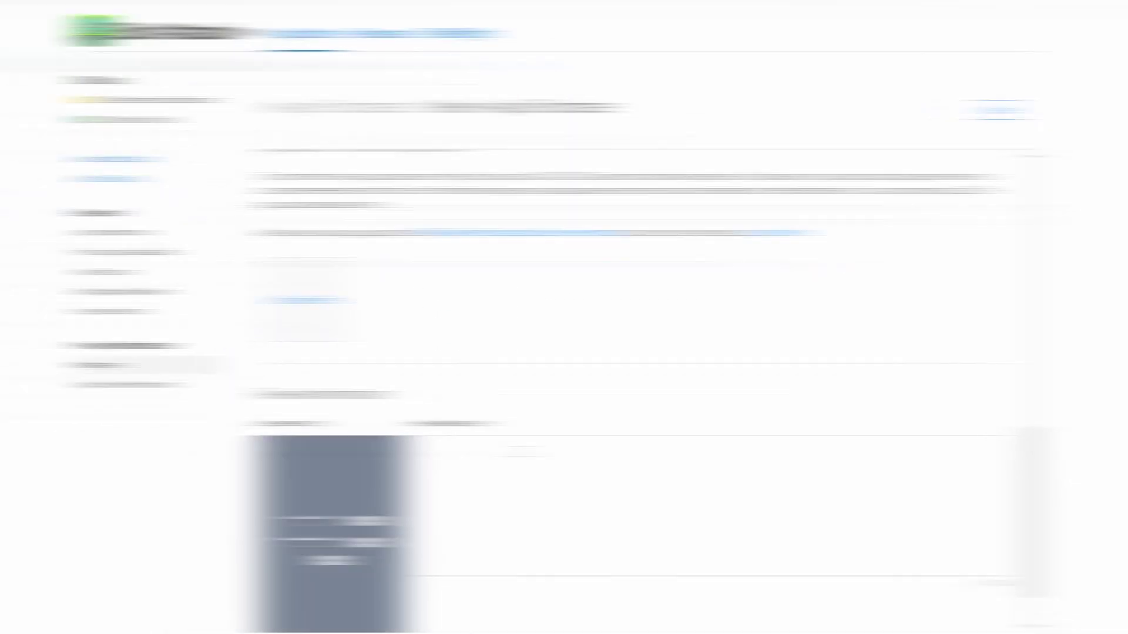
left_click(521, 451)
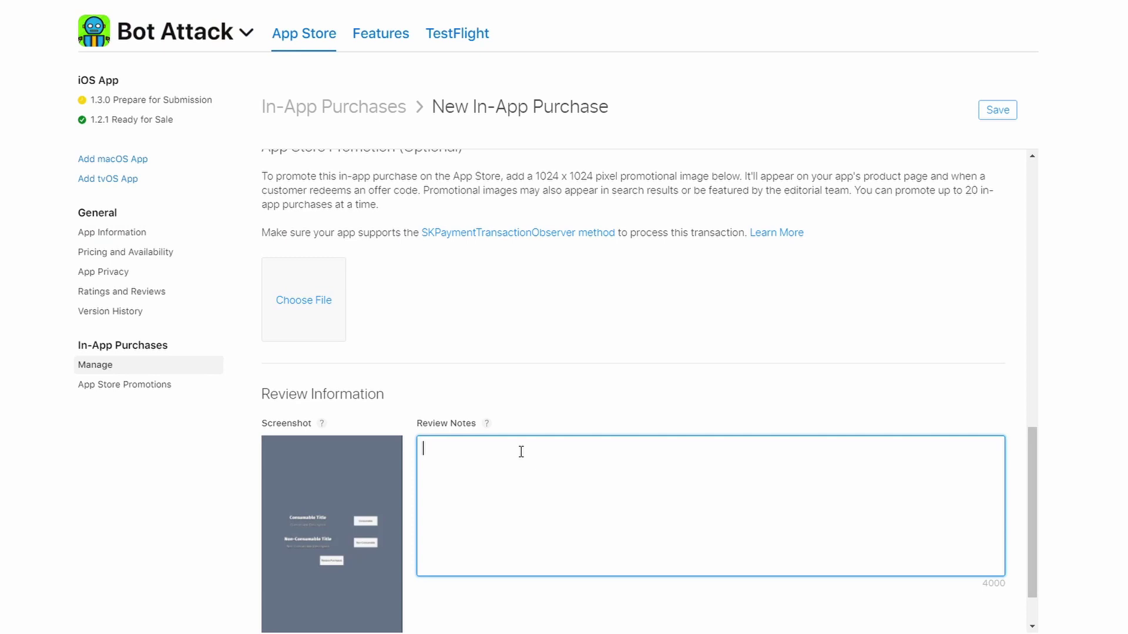
type("It is the second button in our store. It'll remove all ads")
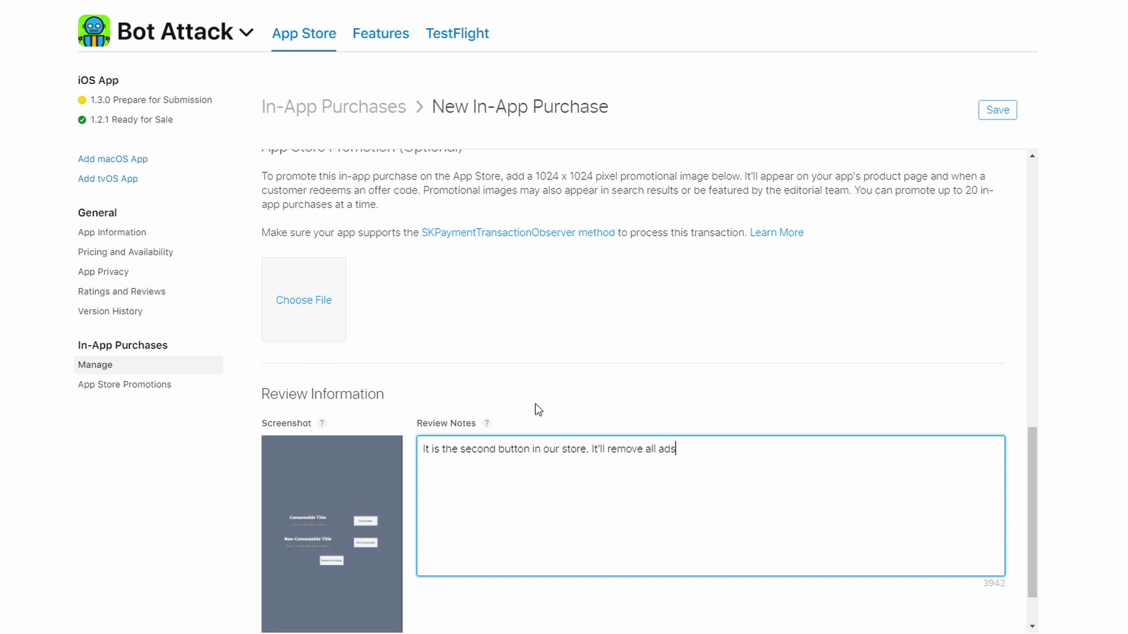
left_click(1000, 111)
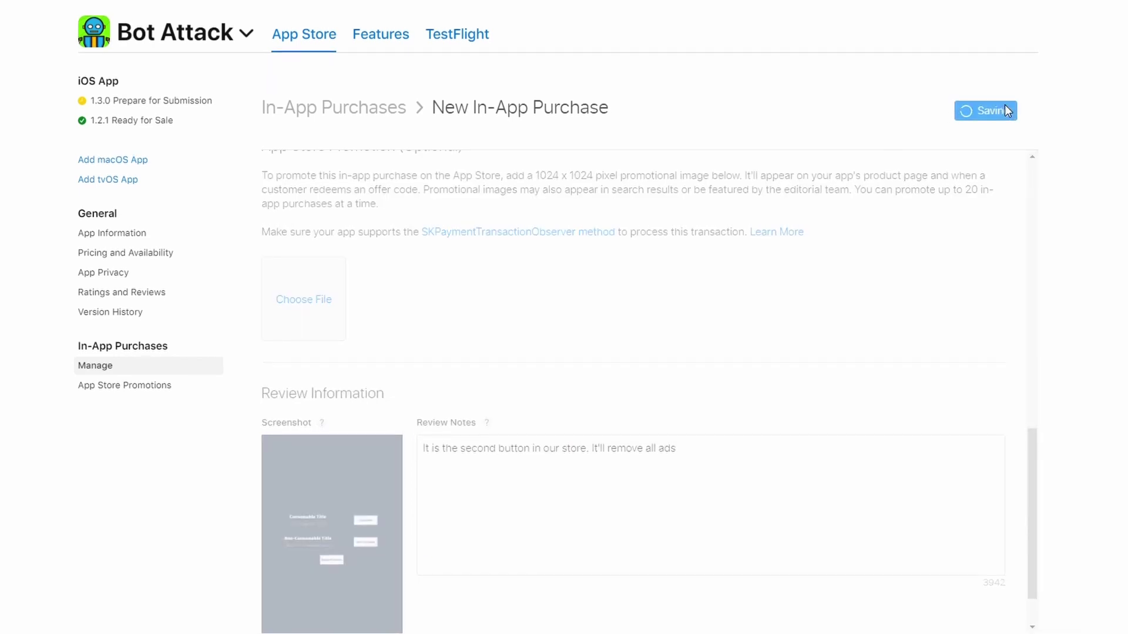